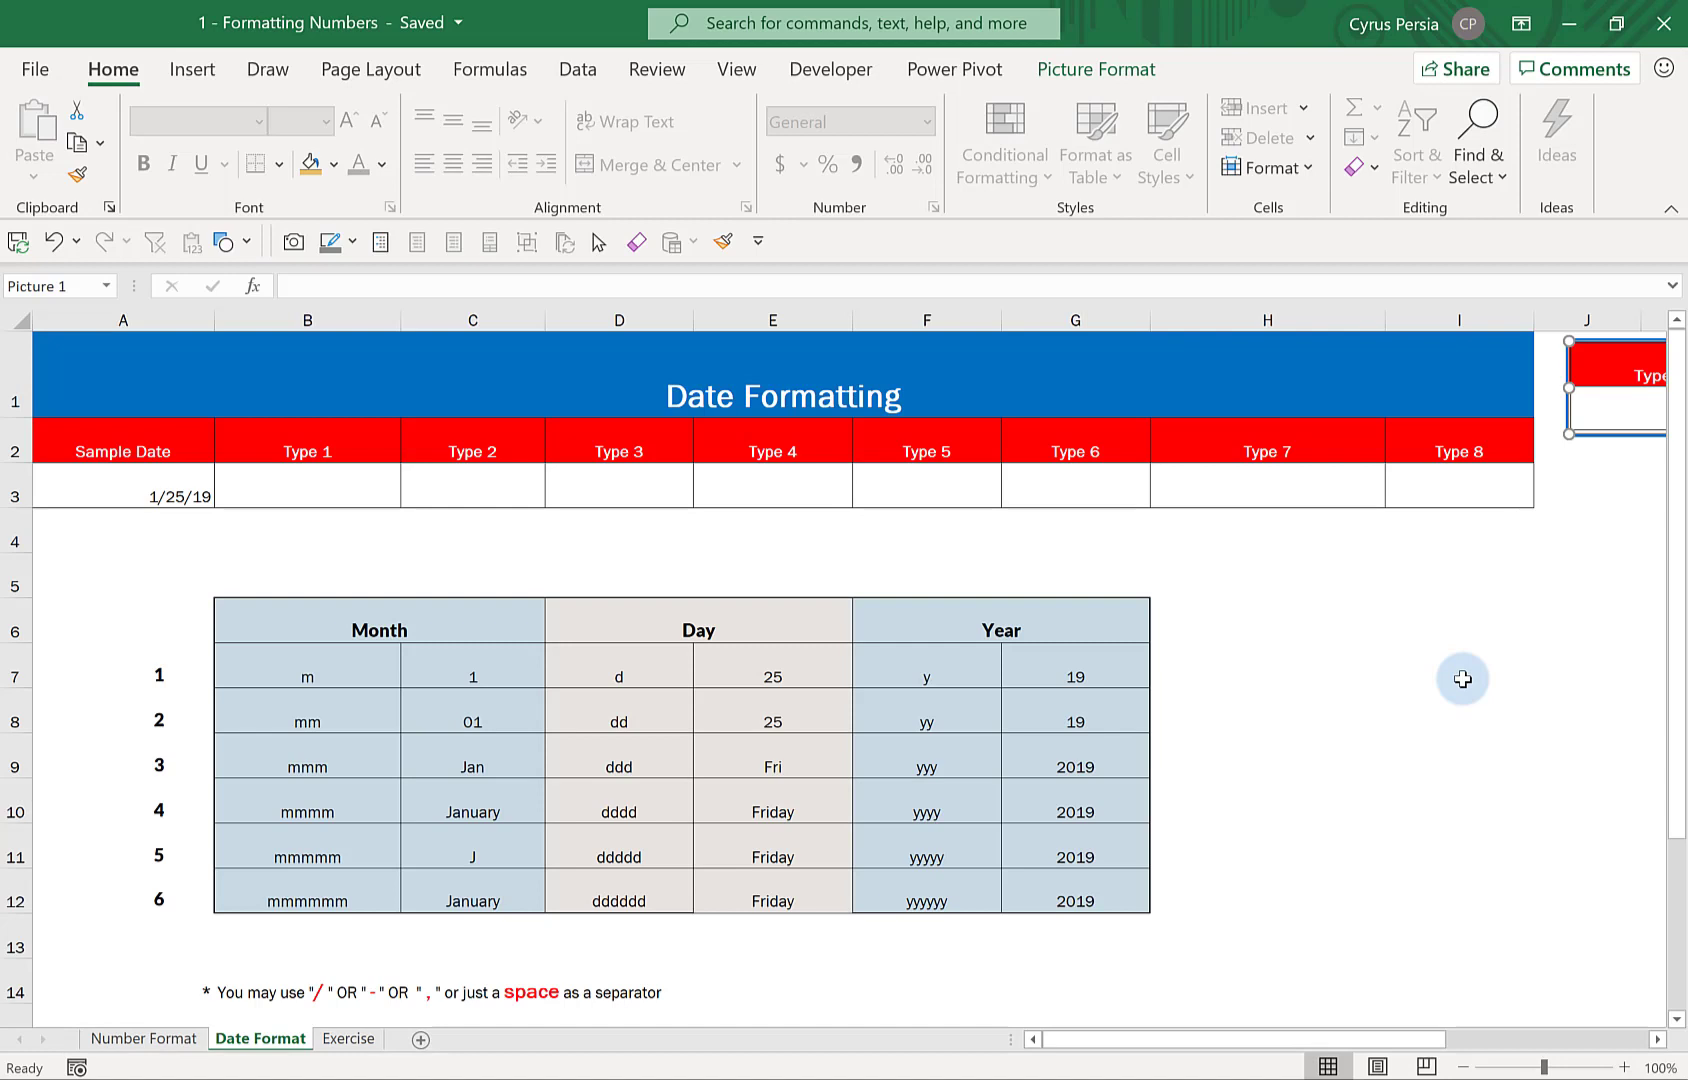
Step: Move the picture of example date formats from column J over the Type 1 to Type 8 cells in rows 2 and 3
{"action": "left_click", "coordinate": [170, 500]}
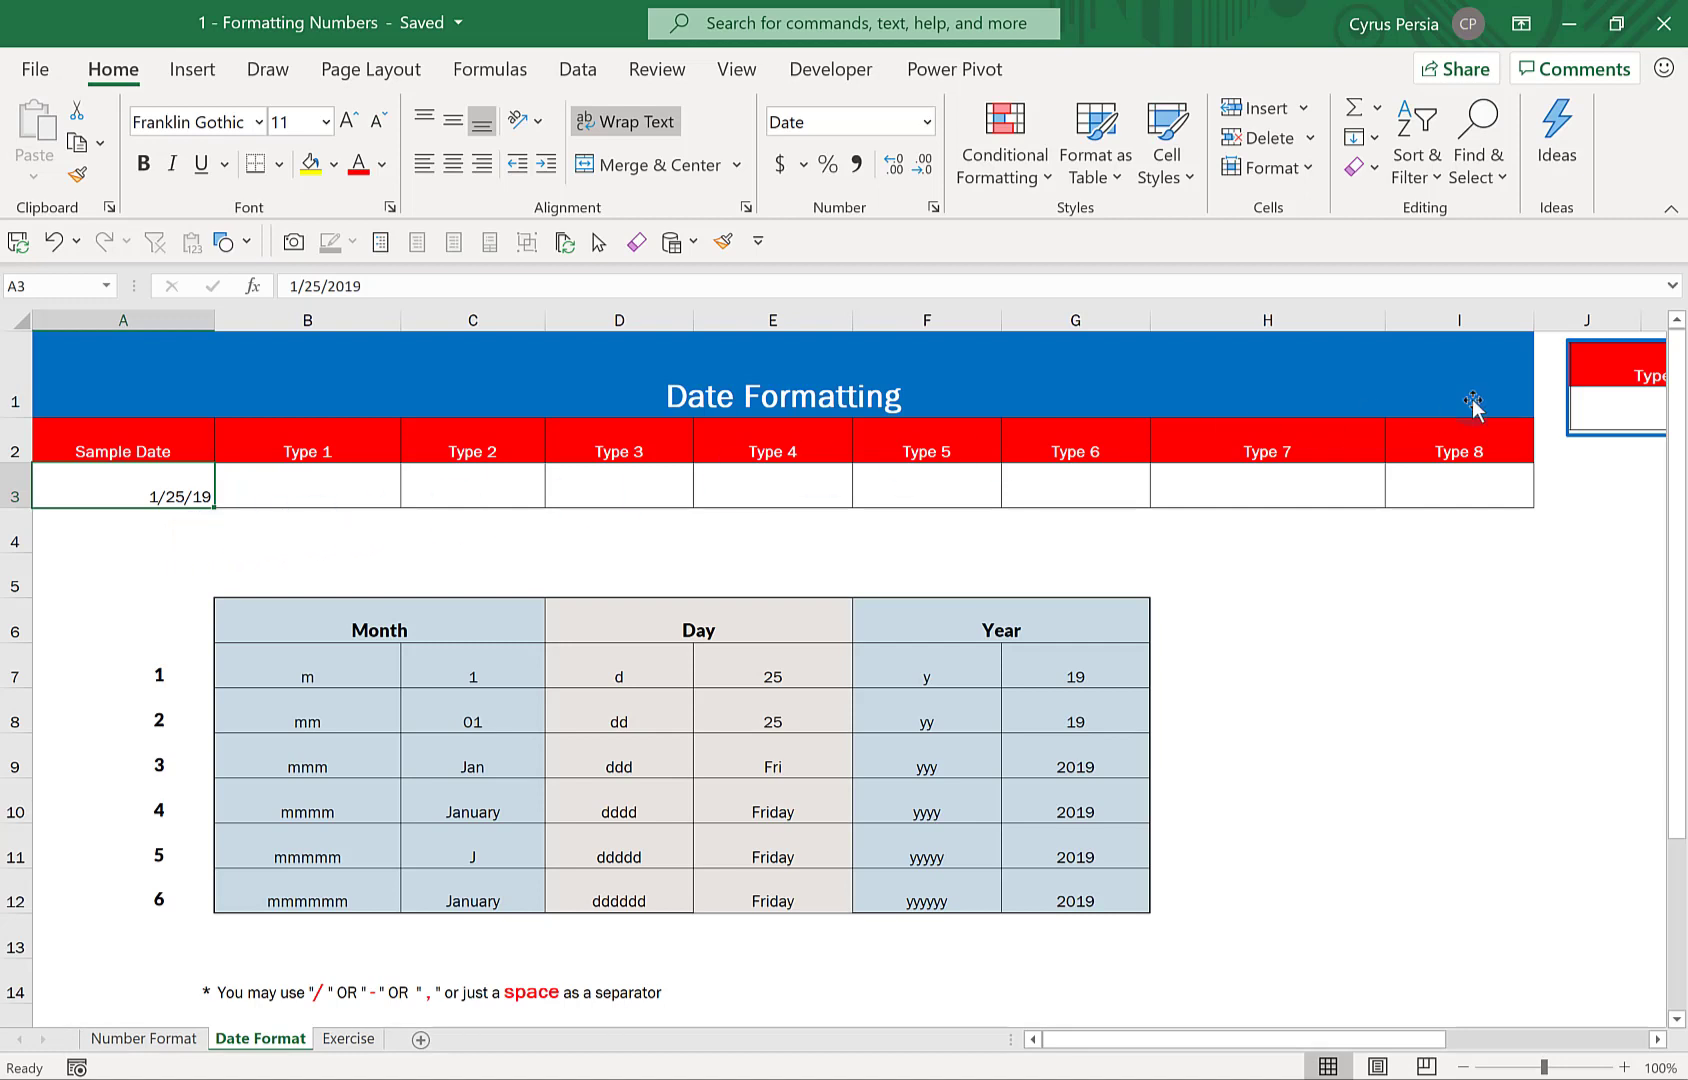
{"action": "left_click_drag", "start_coordinate": [1628, 385], "coordinate": [277, 458]}
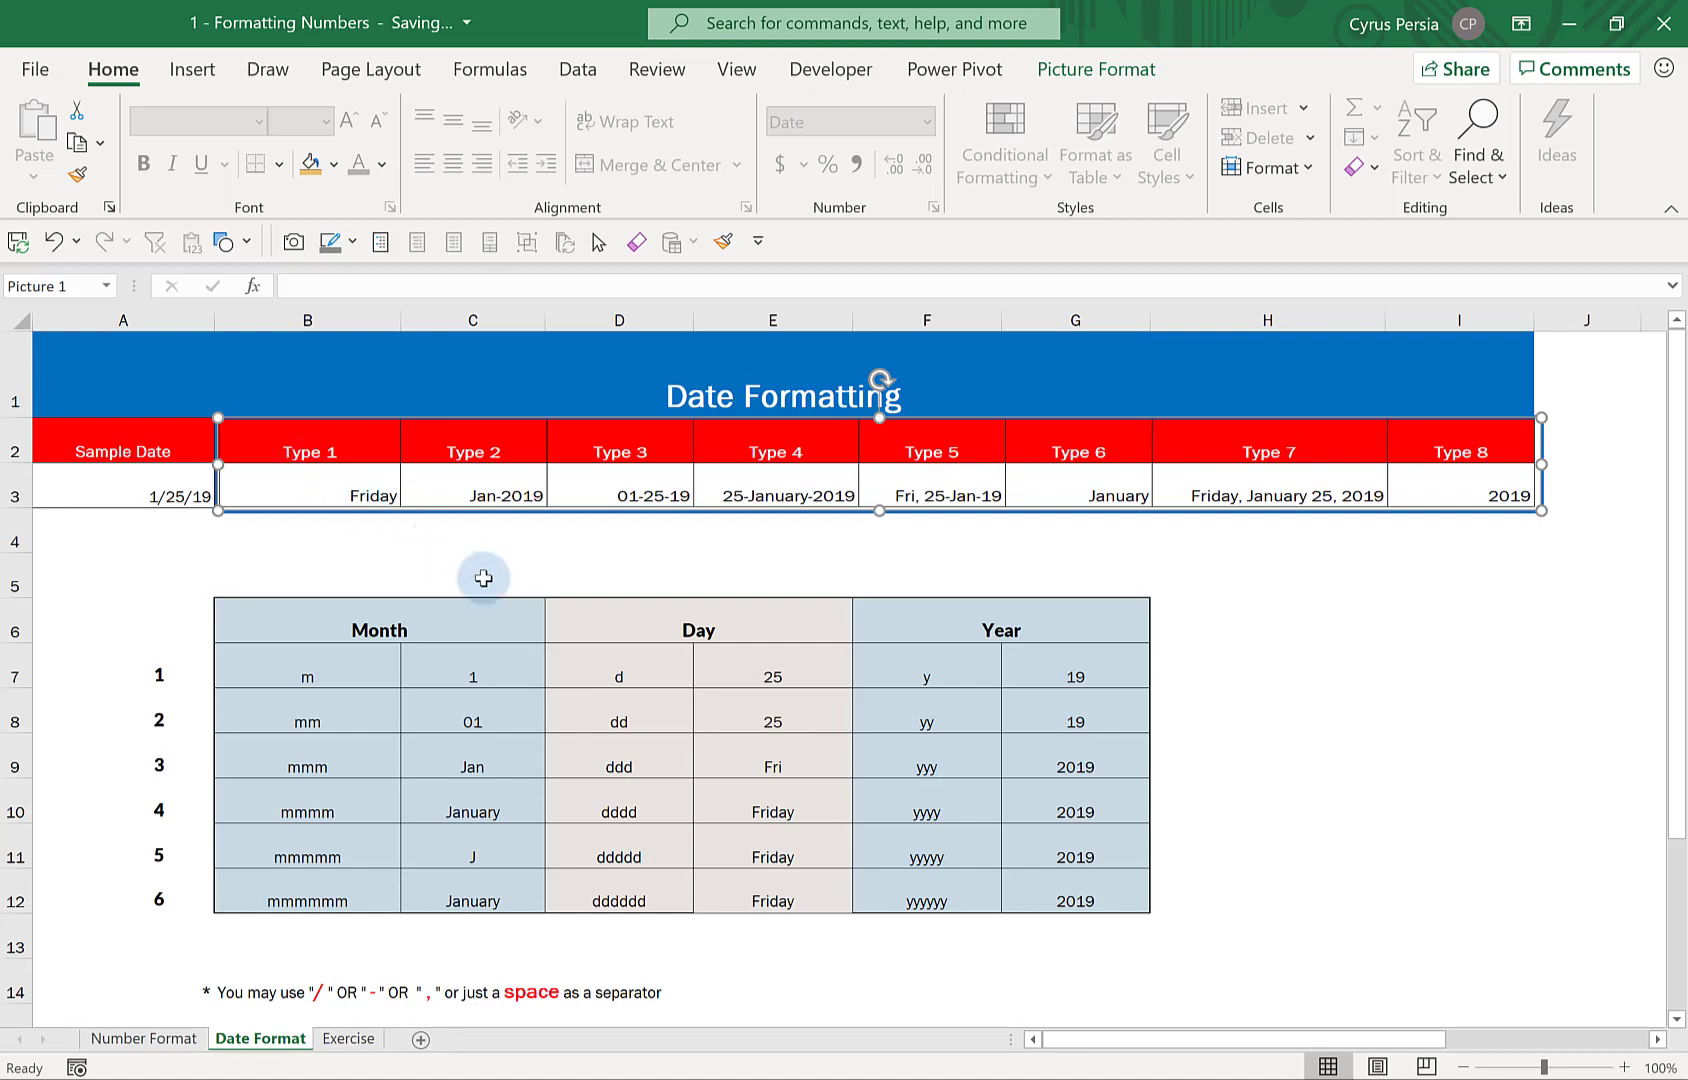
Step: Examine the format code reference table in B6:G12, comparing the Month, Day and Year codes with their sample outputs
{"action": "left_click_drag", "start_coordinate": [266, 625], "coordinate": [975, 872]}
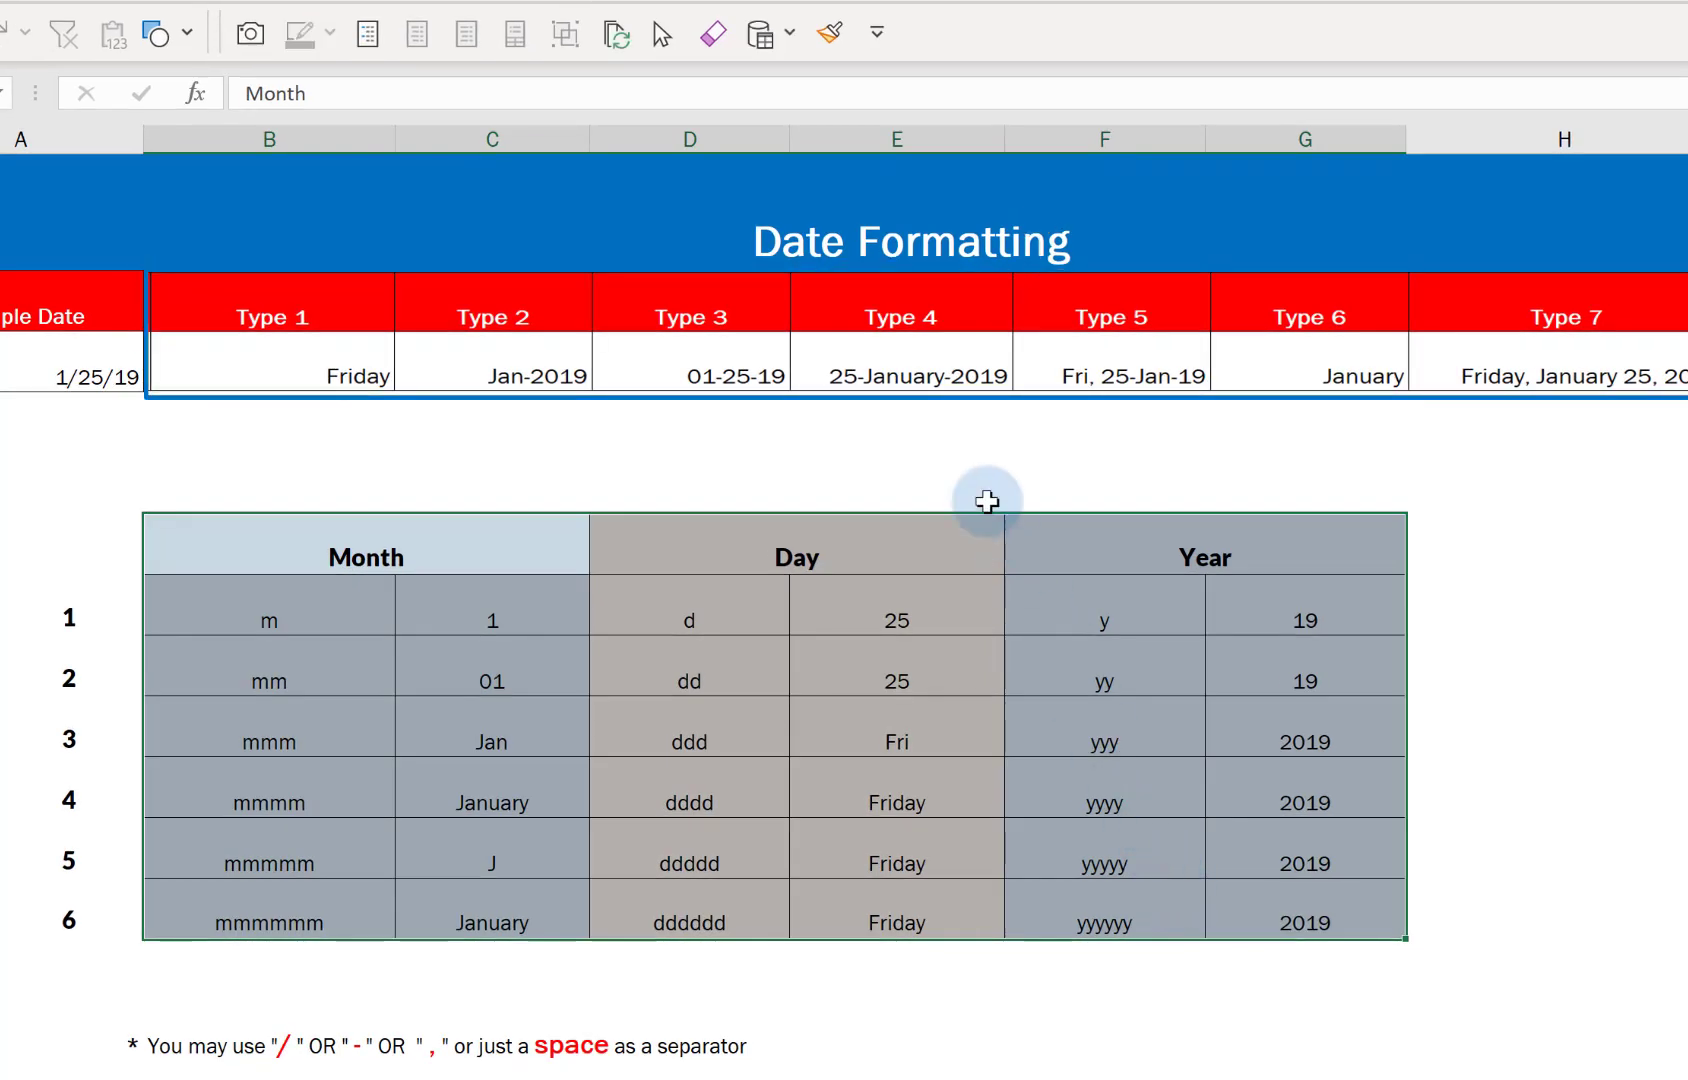
{"action": "left_click", "coordinate": [965, 445]}
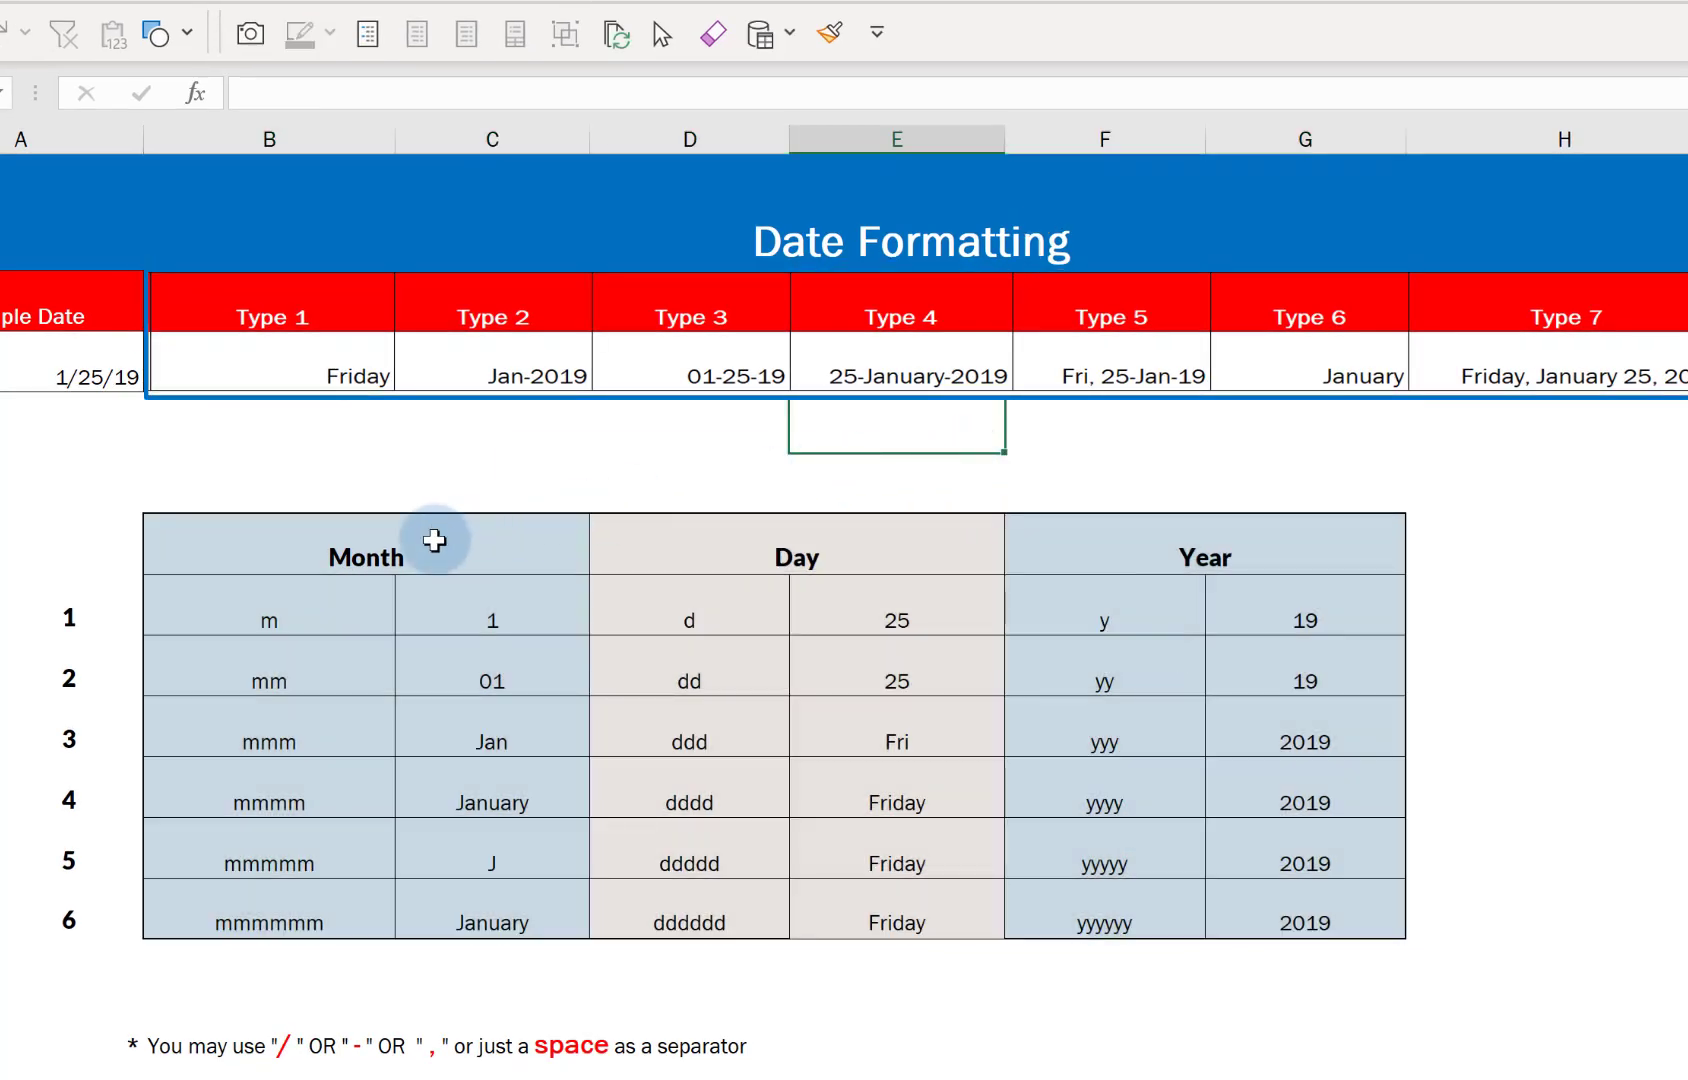
{"action": "left_click", "coordinate": [434, 540]}
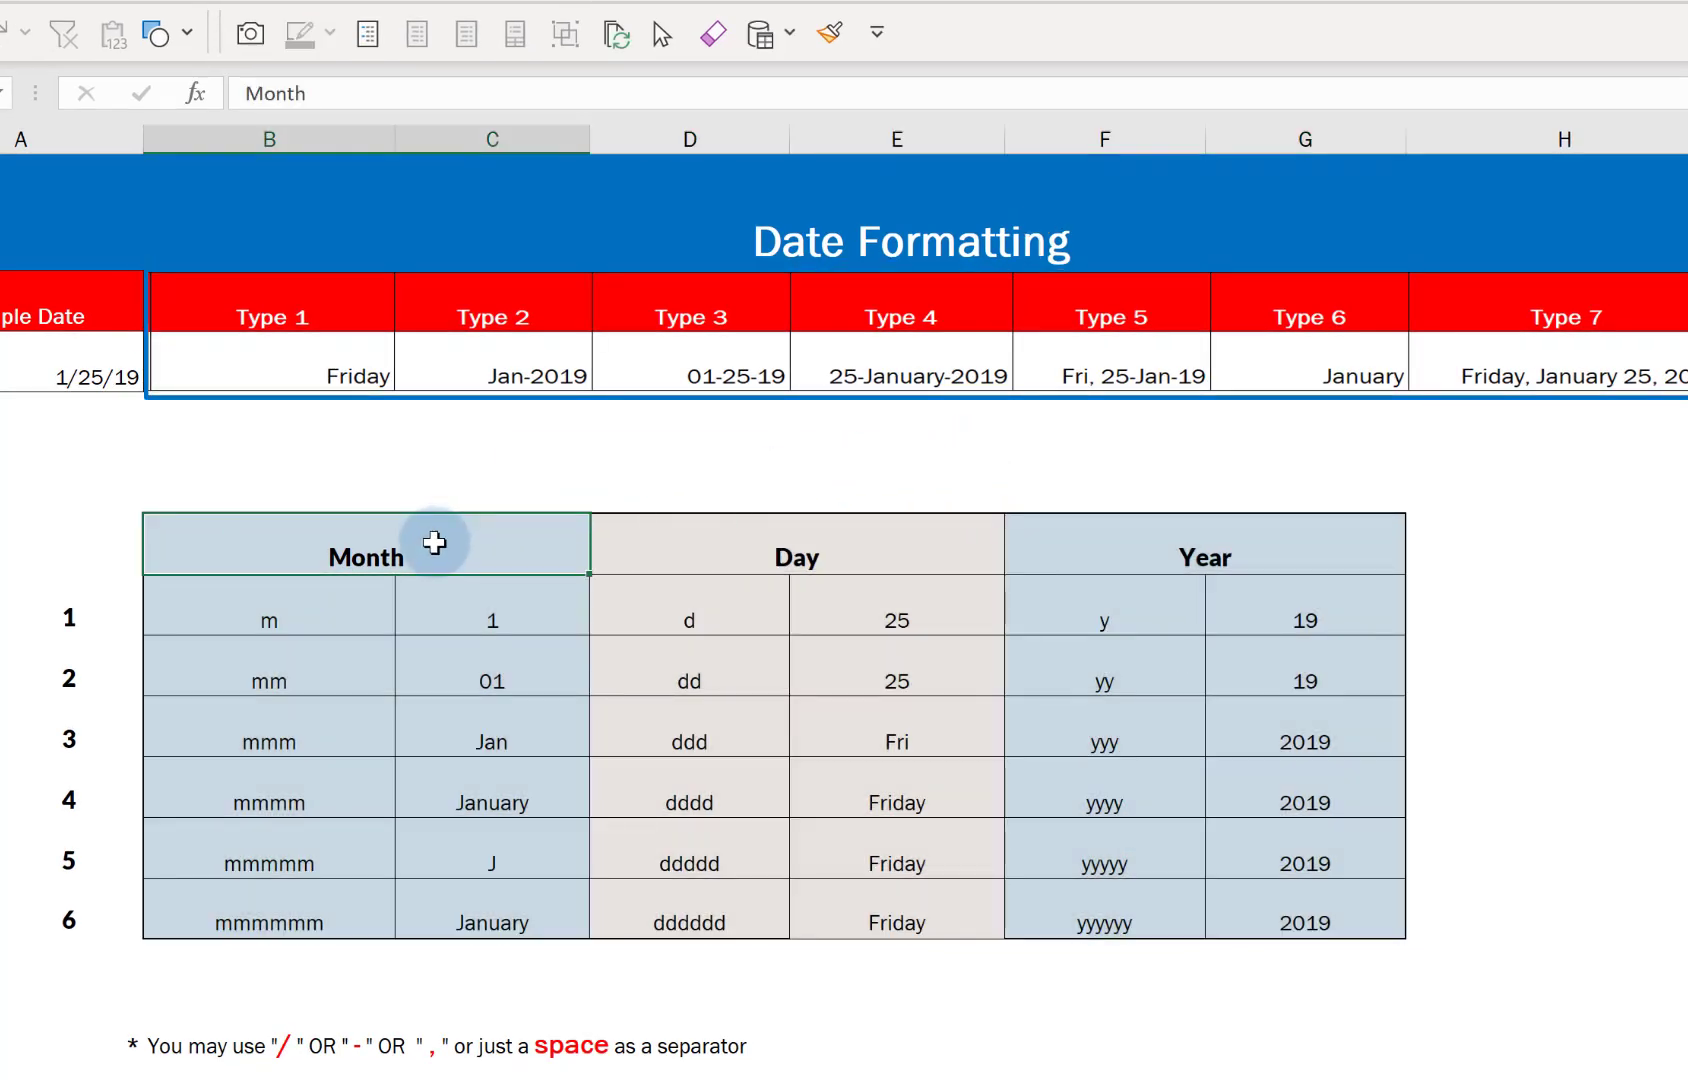
{"action": "mouse_move", "coordinate": [545, 618]}
{"action": "left_mouse_down"}
{"action": "mouse_move", "coordinate": [506, 781]}
{"action": "mouse_move", "coordinate": [503, 913]}
{"action": "left_mouse_up"}
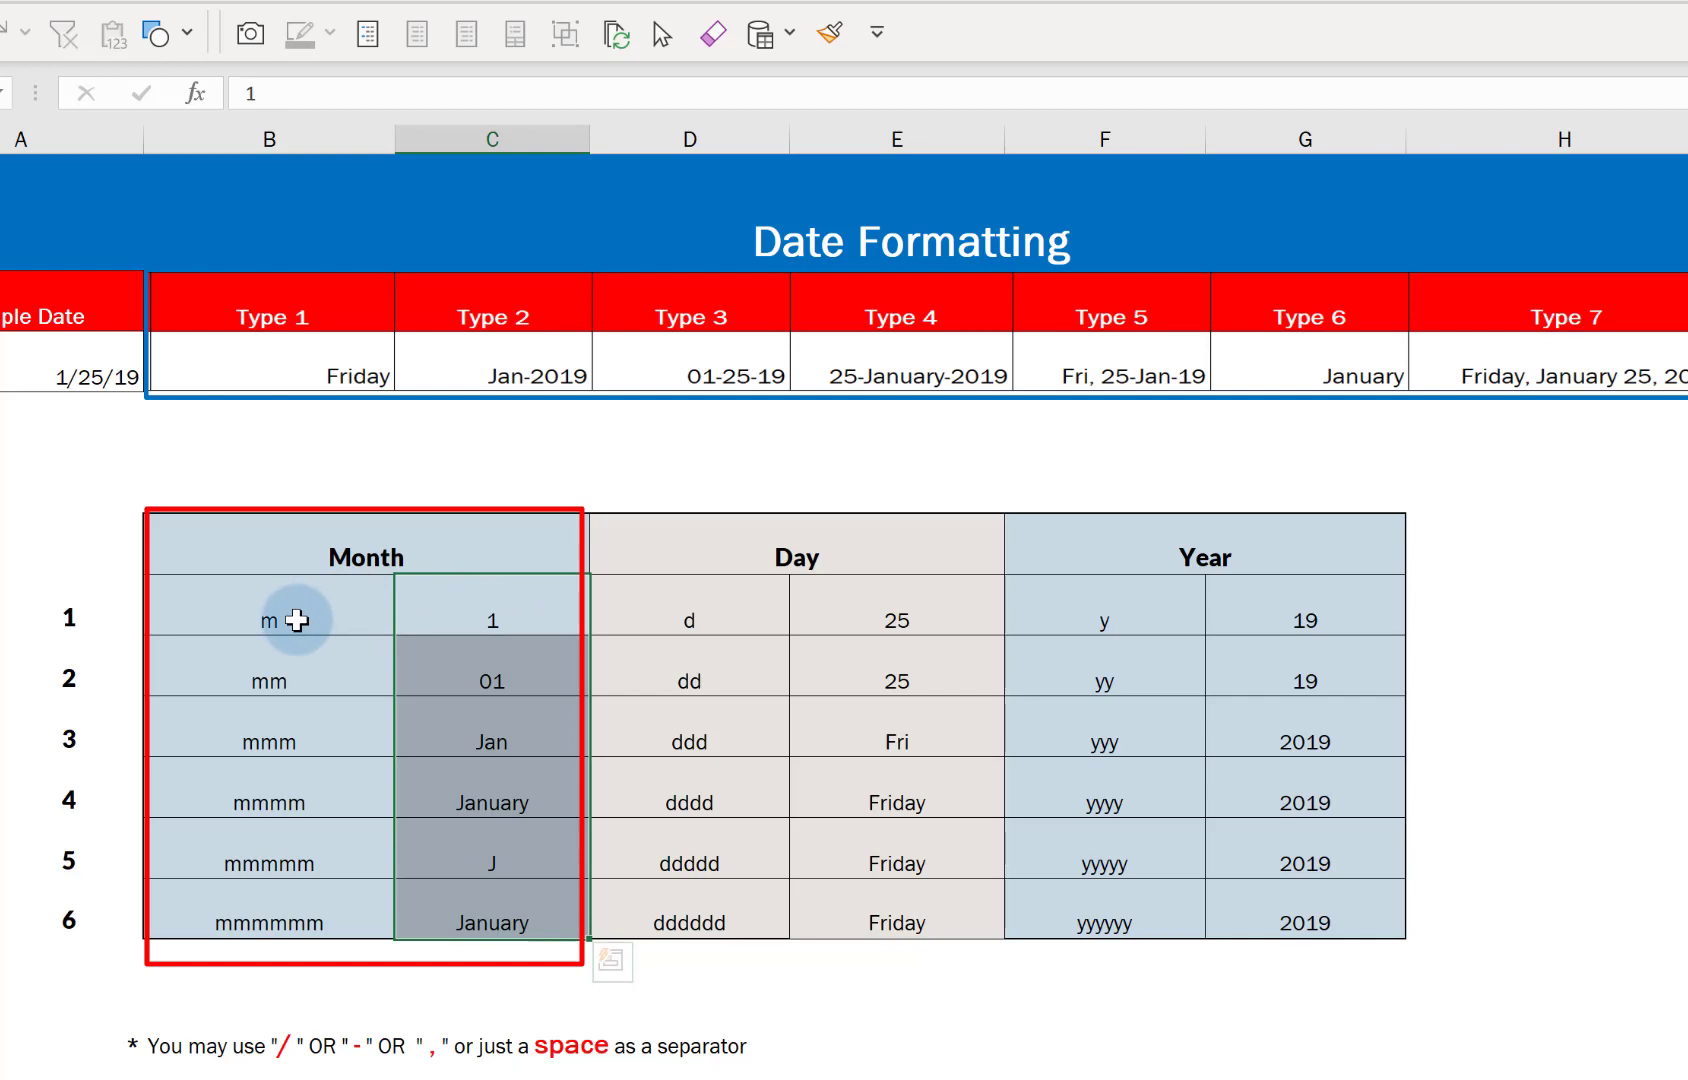
{"action": "left_click_drag", "start_coordinate": [301, 621], "coordinate": [290, 903]}
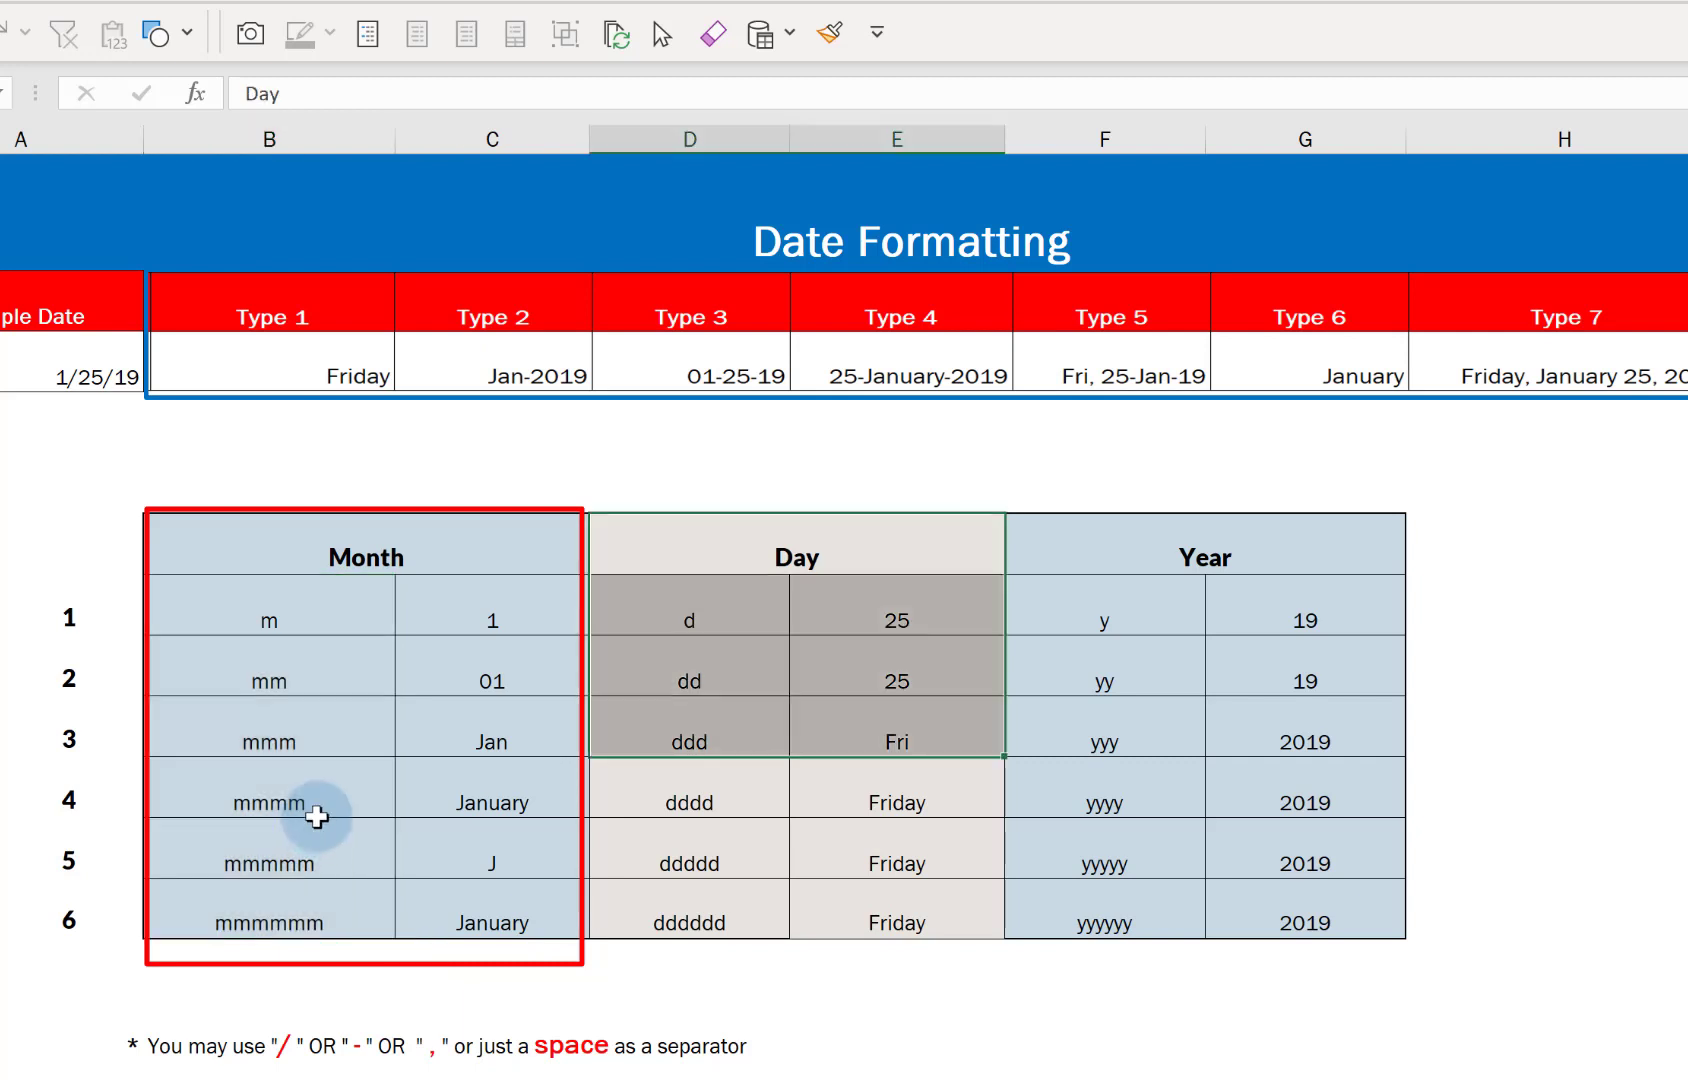
{"action": "left_click_drag", "start_coordinate": [403, 558], "coordinate": [428, 774]}
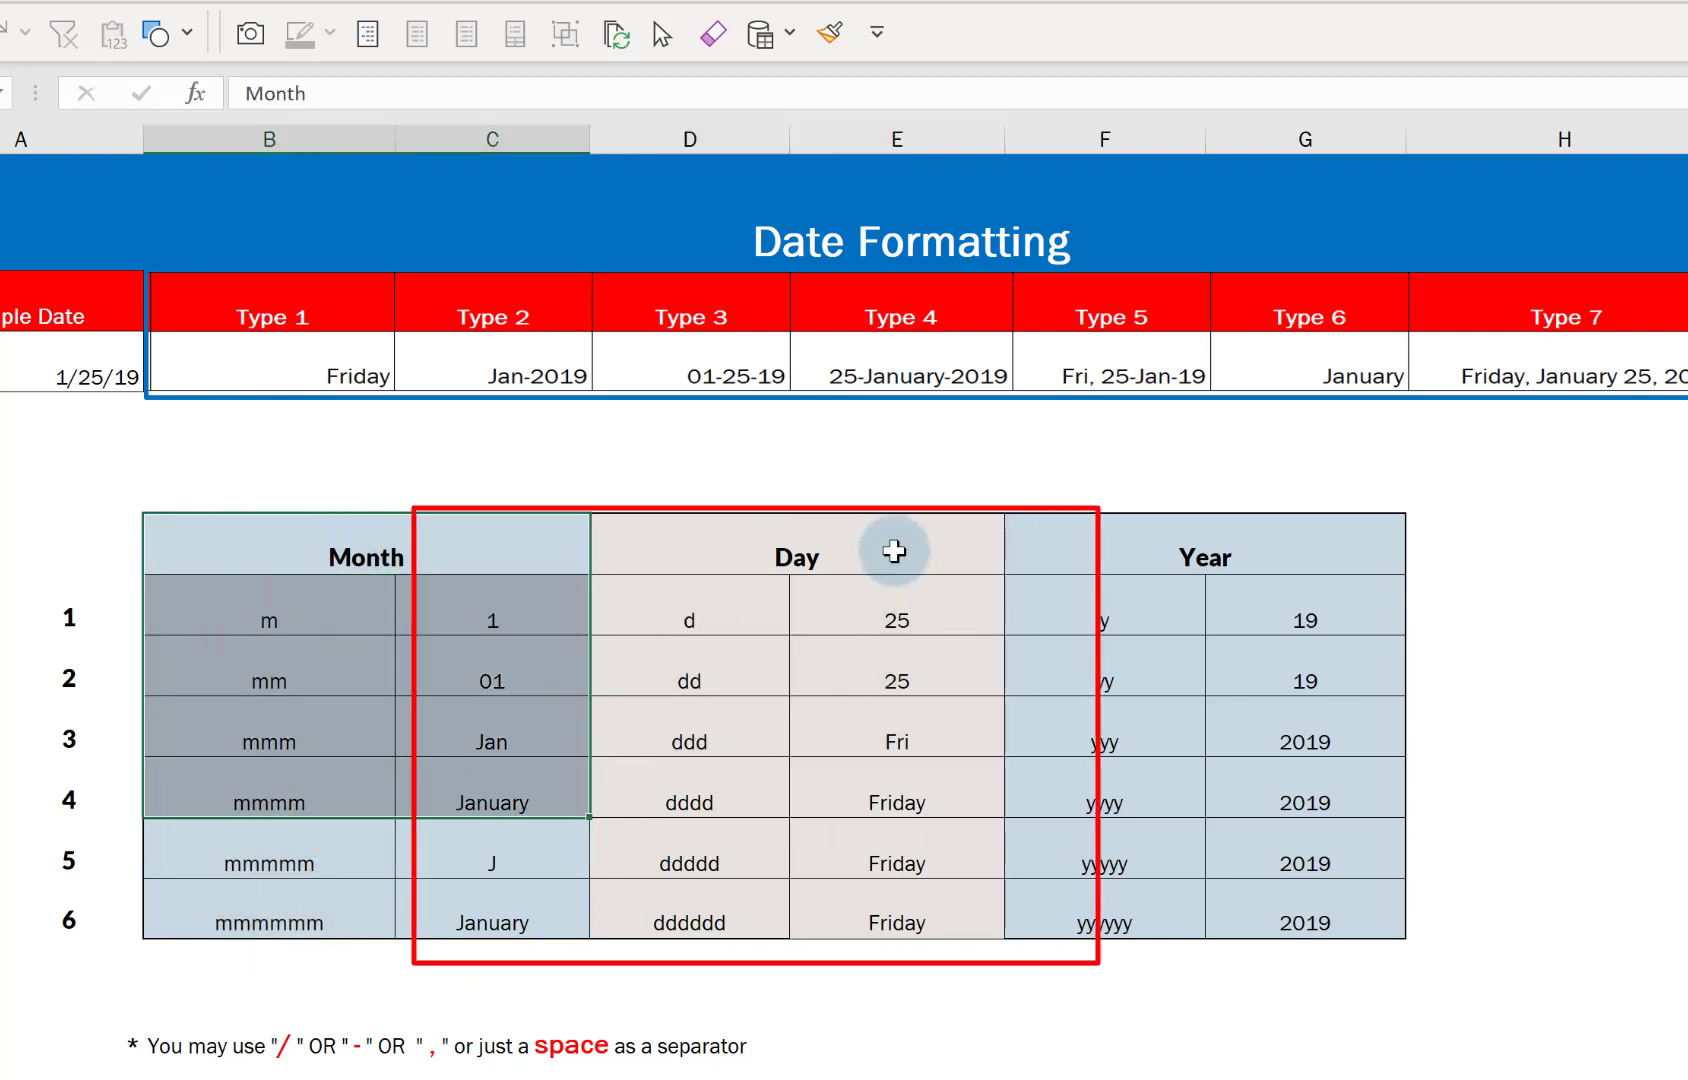
{"action": "left_click", "coordinate": [1187, 463]}
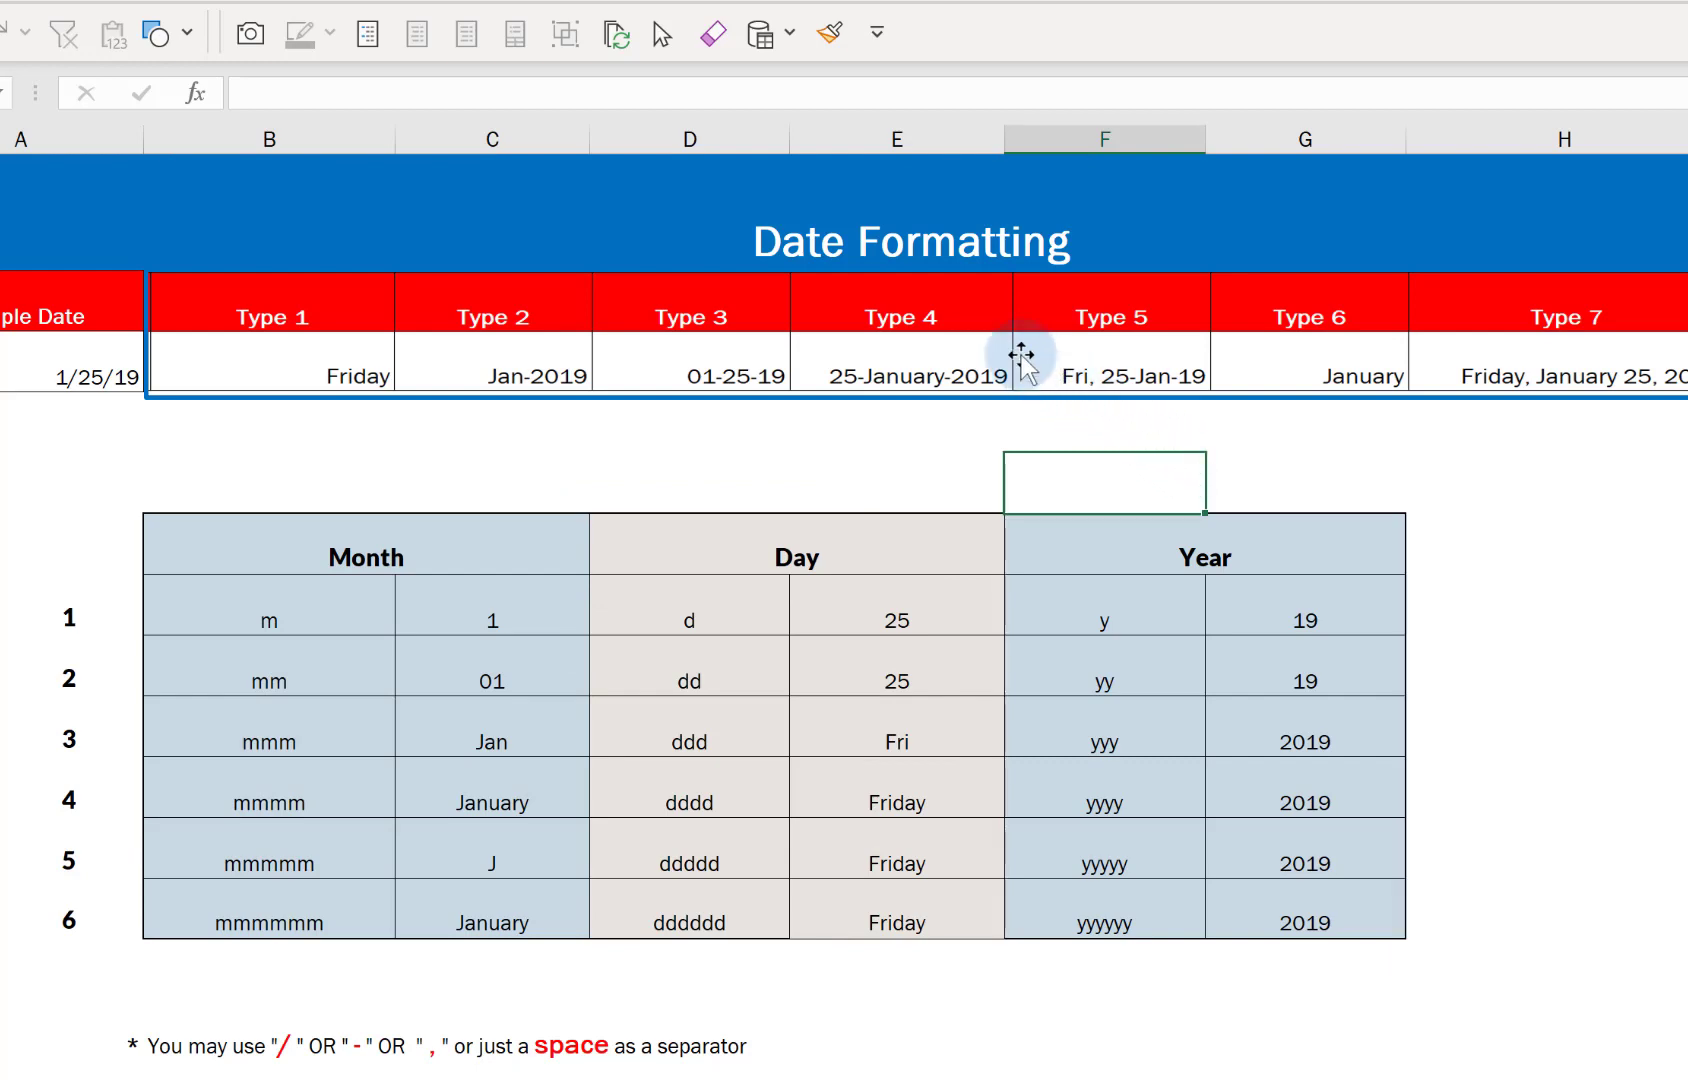
Step: Move the example formats picture up to uncover row 3 and copy the sample date from A3 into B3:I3
{"action": "left_click_drag", "start_coordinate": [946, 316], "coordinate": [936, 234]}
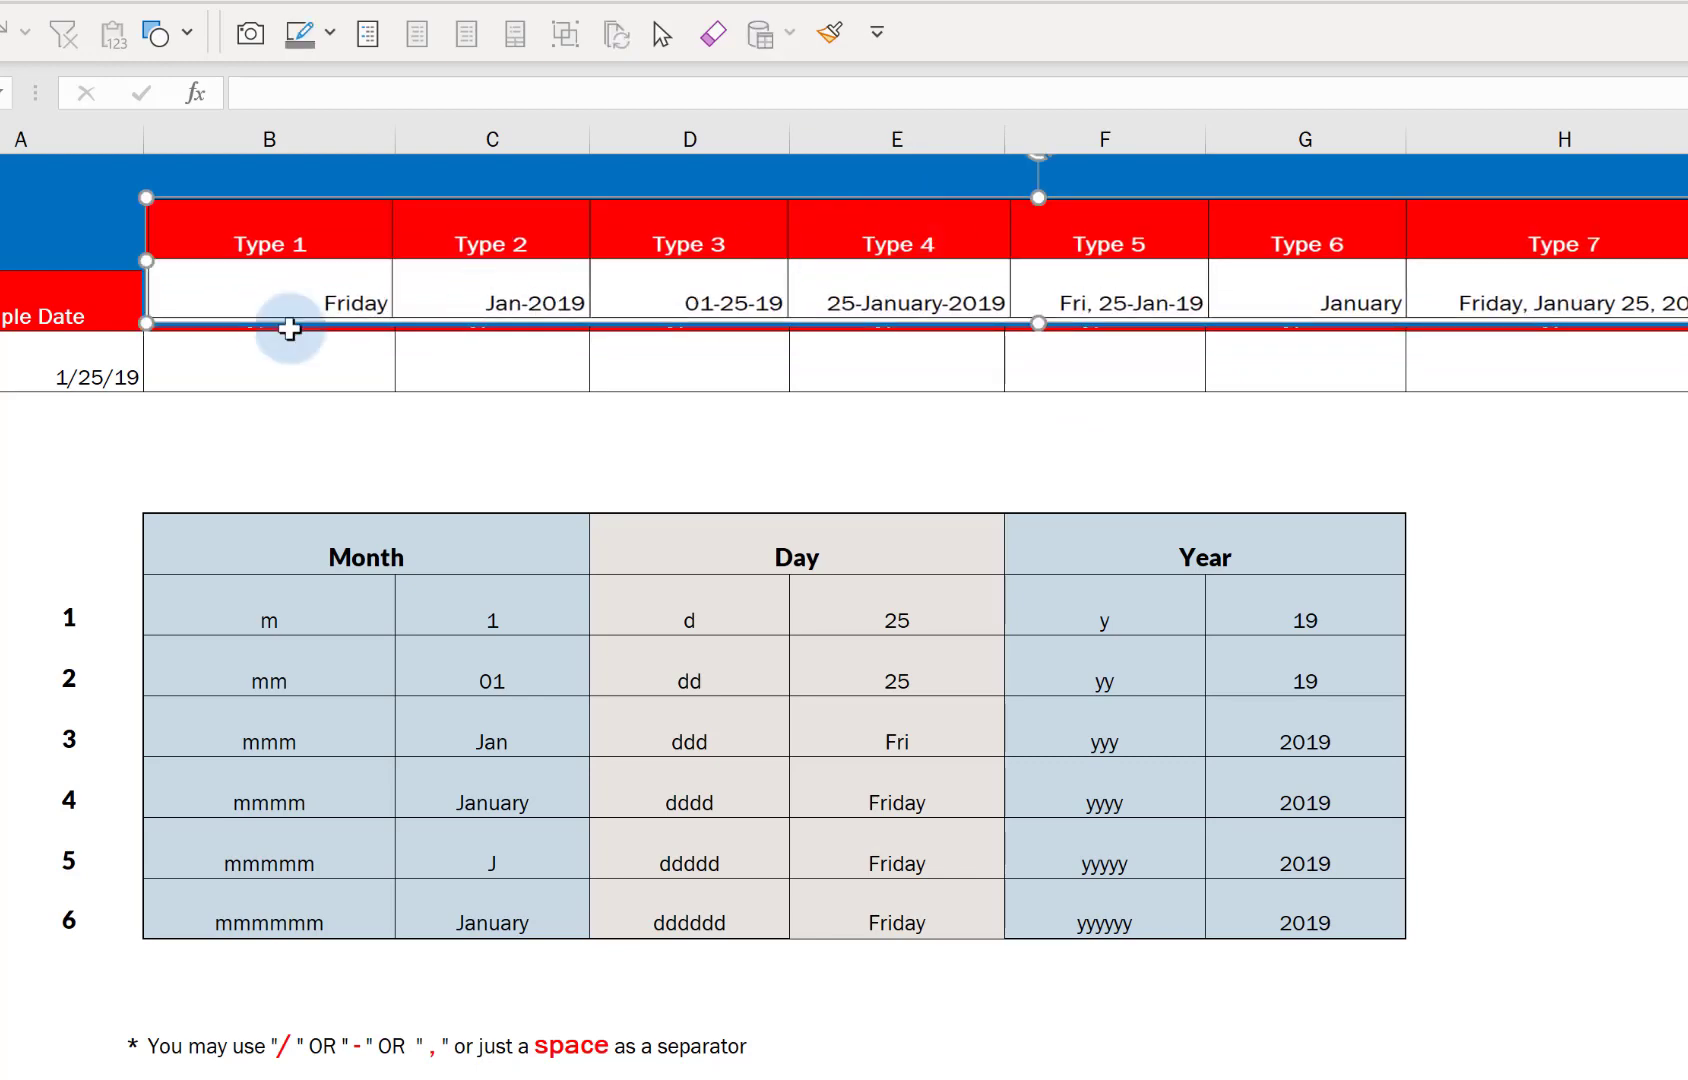
{"action": "left_click", "coordinate": [30, 365]}
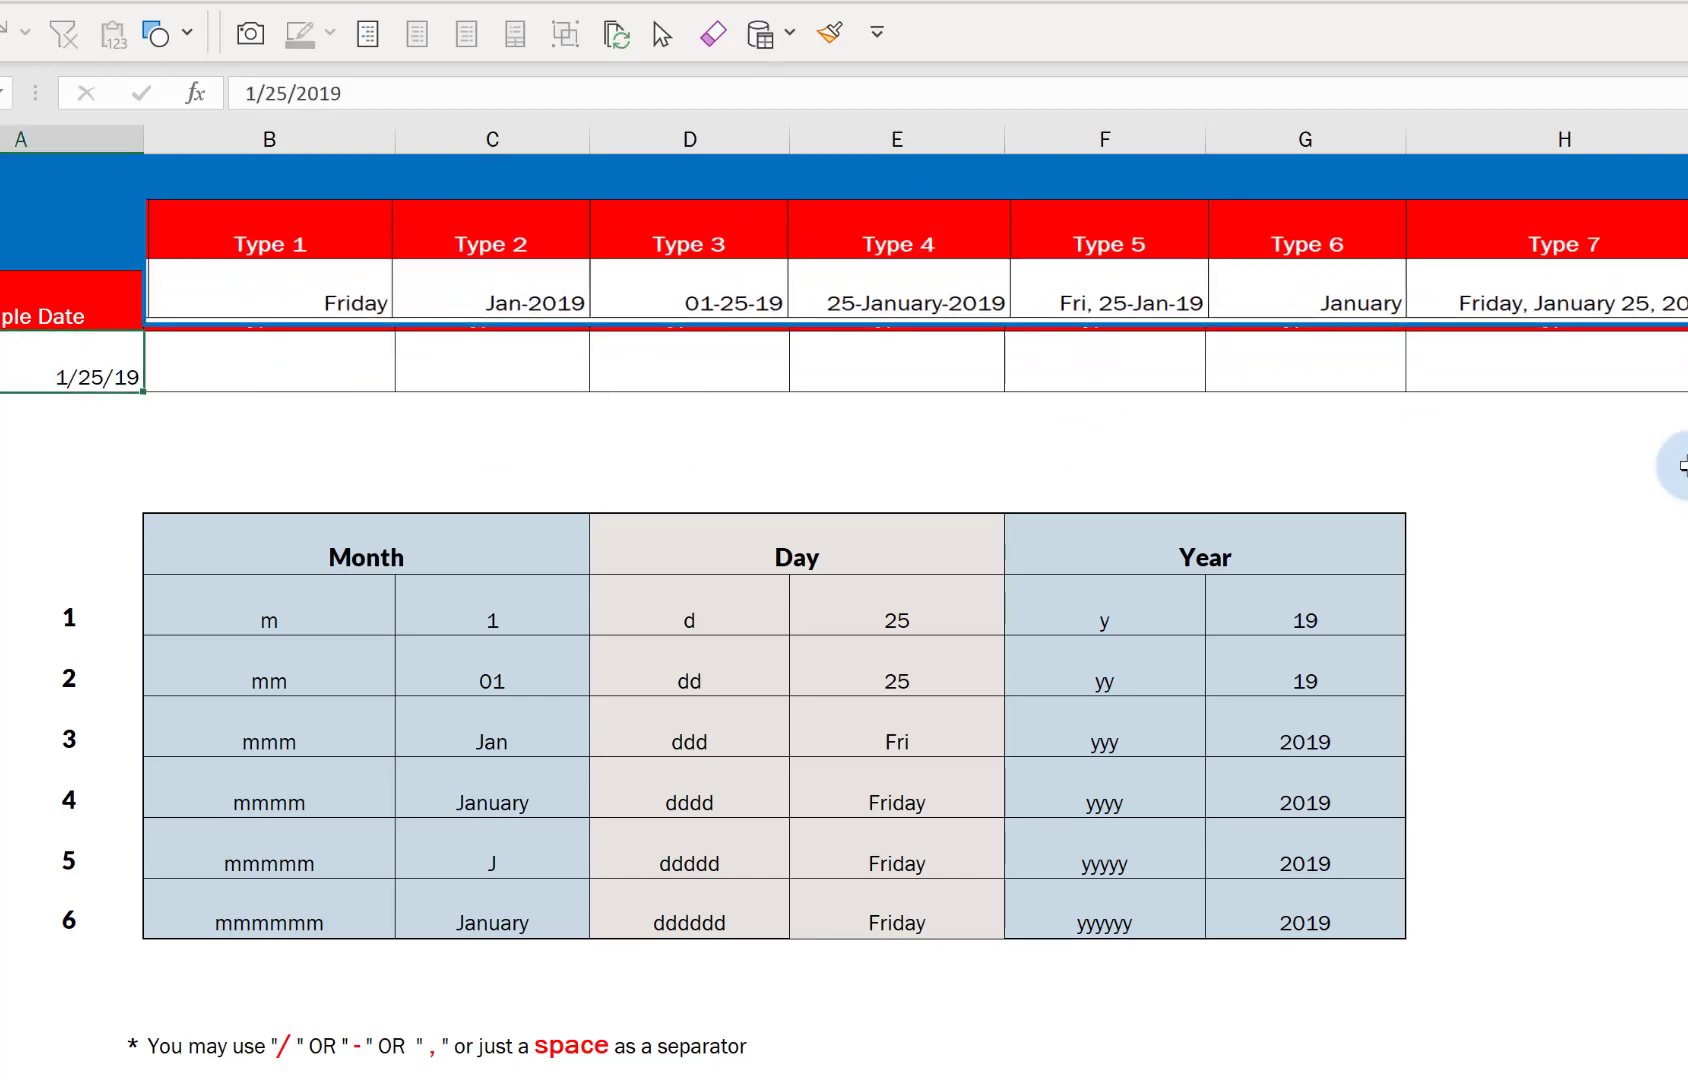
{"action": "key", "text": "ctrl+c"}
{"action": "key", "text": "Right"}
{"action": "key", "text": "shift+Right"}
{"action": "key", "text": "shift+Right"}
{"action": "key", "text": "shift+Right"}
{"action": "key", "text": "shift+Right"}
{"action": "key", "text": "shift+Right"}
{"action": "key", "text": "shift+Right"}
{"action": "key", "text": "shift+Right"}
{"action": "key", "text": "ctrl+v"}
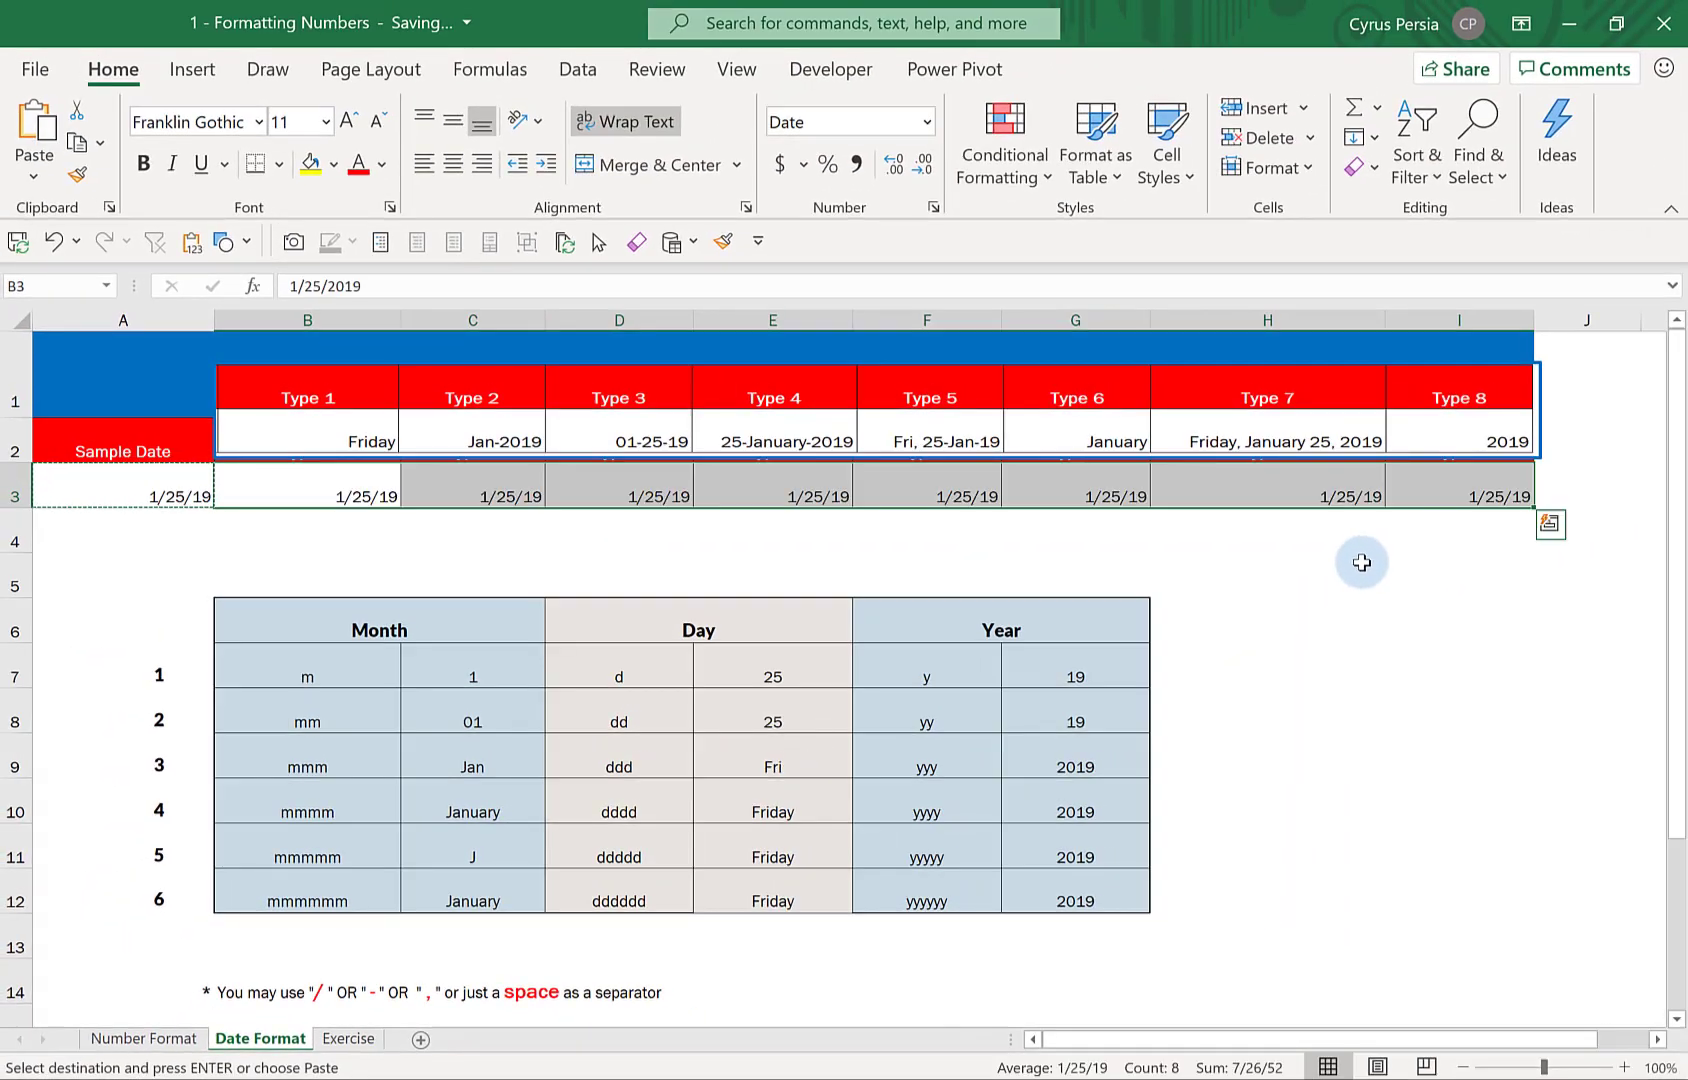
{"action": "left_click", "coordinate": [955, 558]}
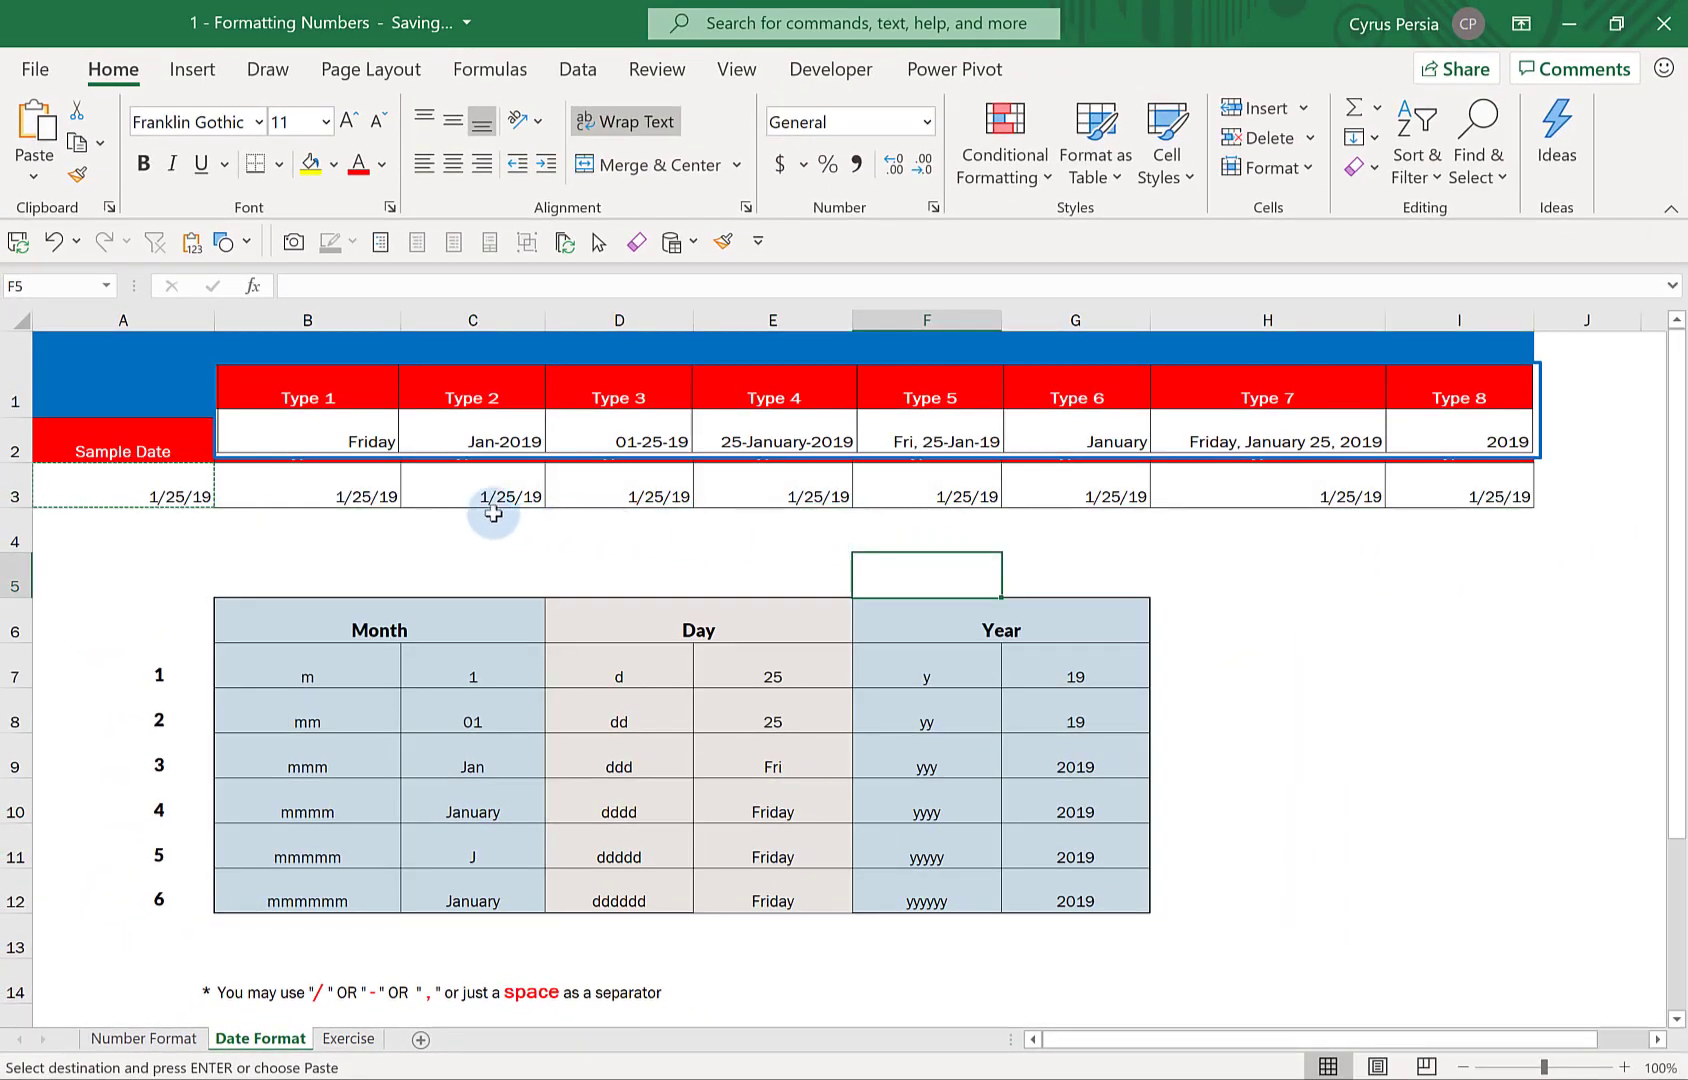
Step: Examine the Day codes in the reference table to find the one for the full weekday name needed for Type 1
{"action": "left_click", "coordinate": [319, 497]}
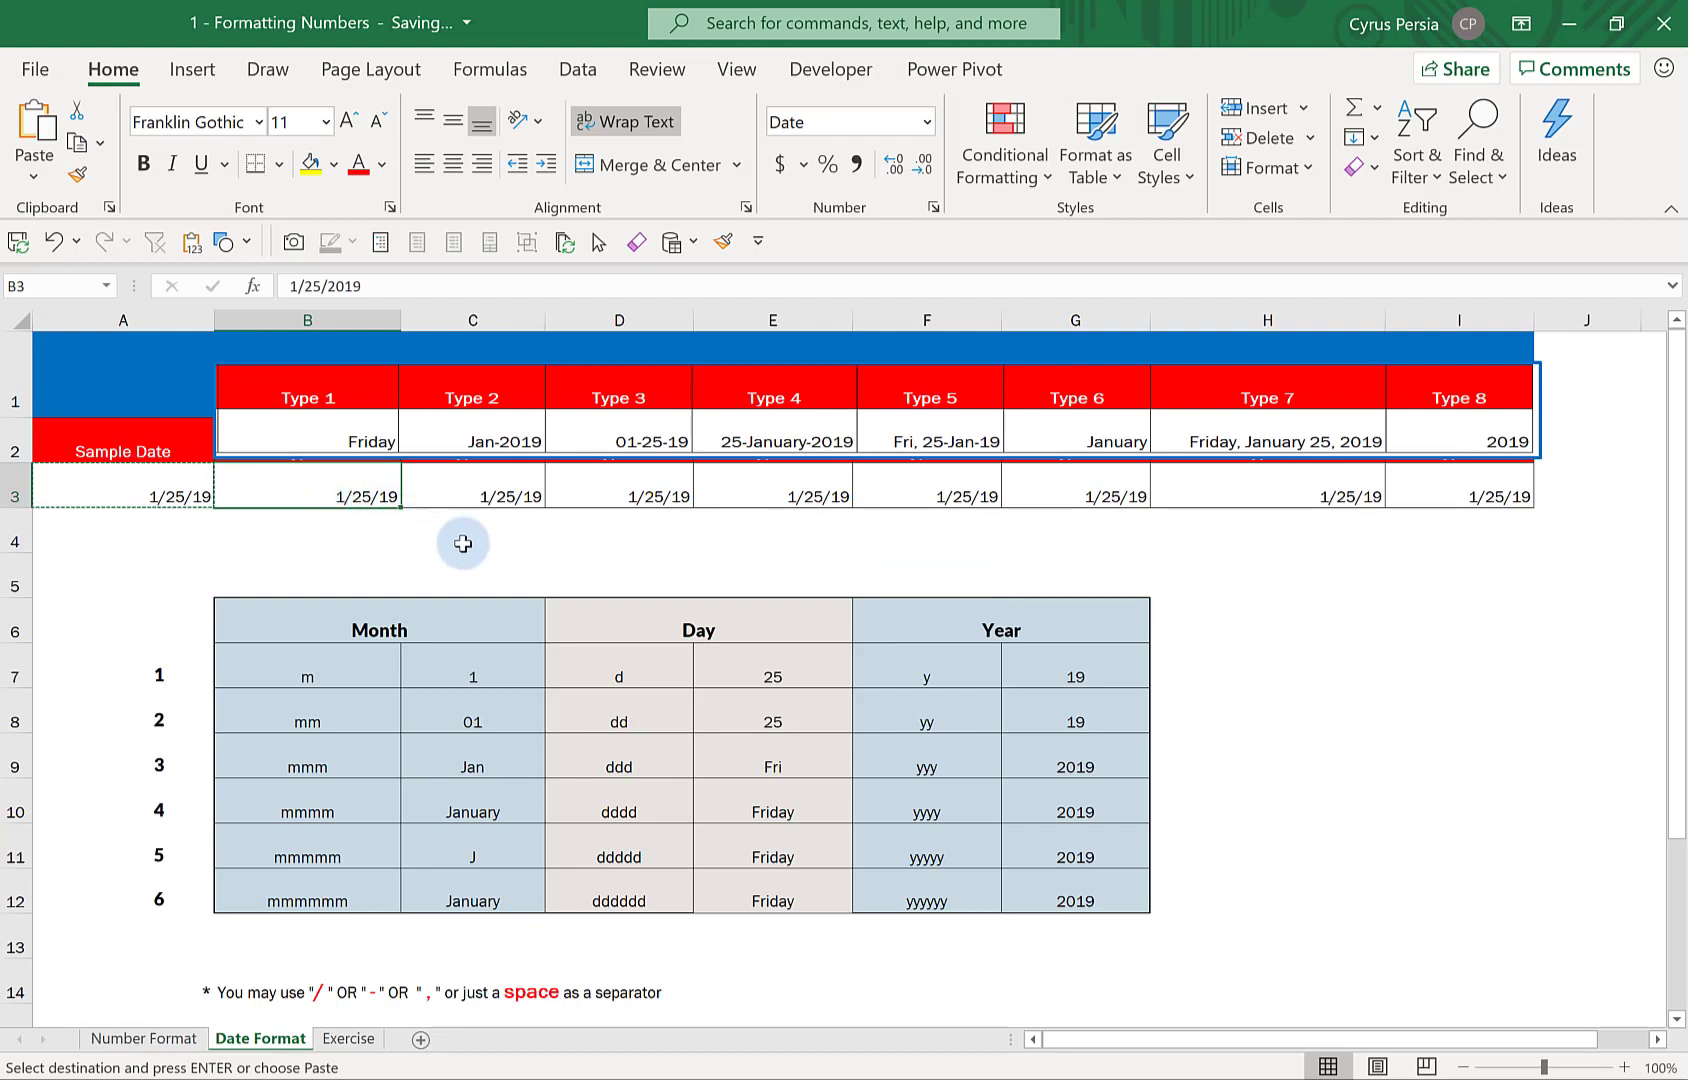
{"action": "left_click", "coordinate": [698, 630]}
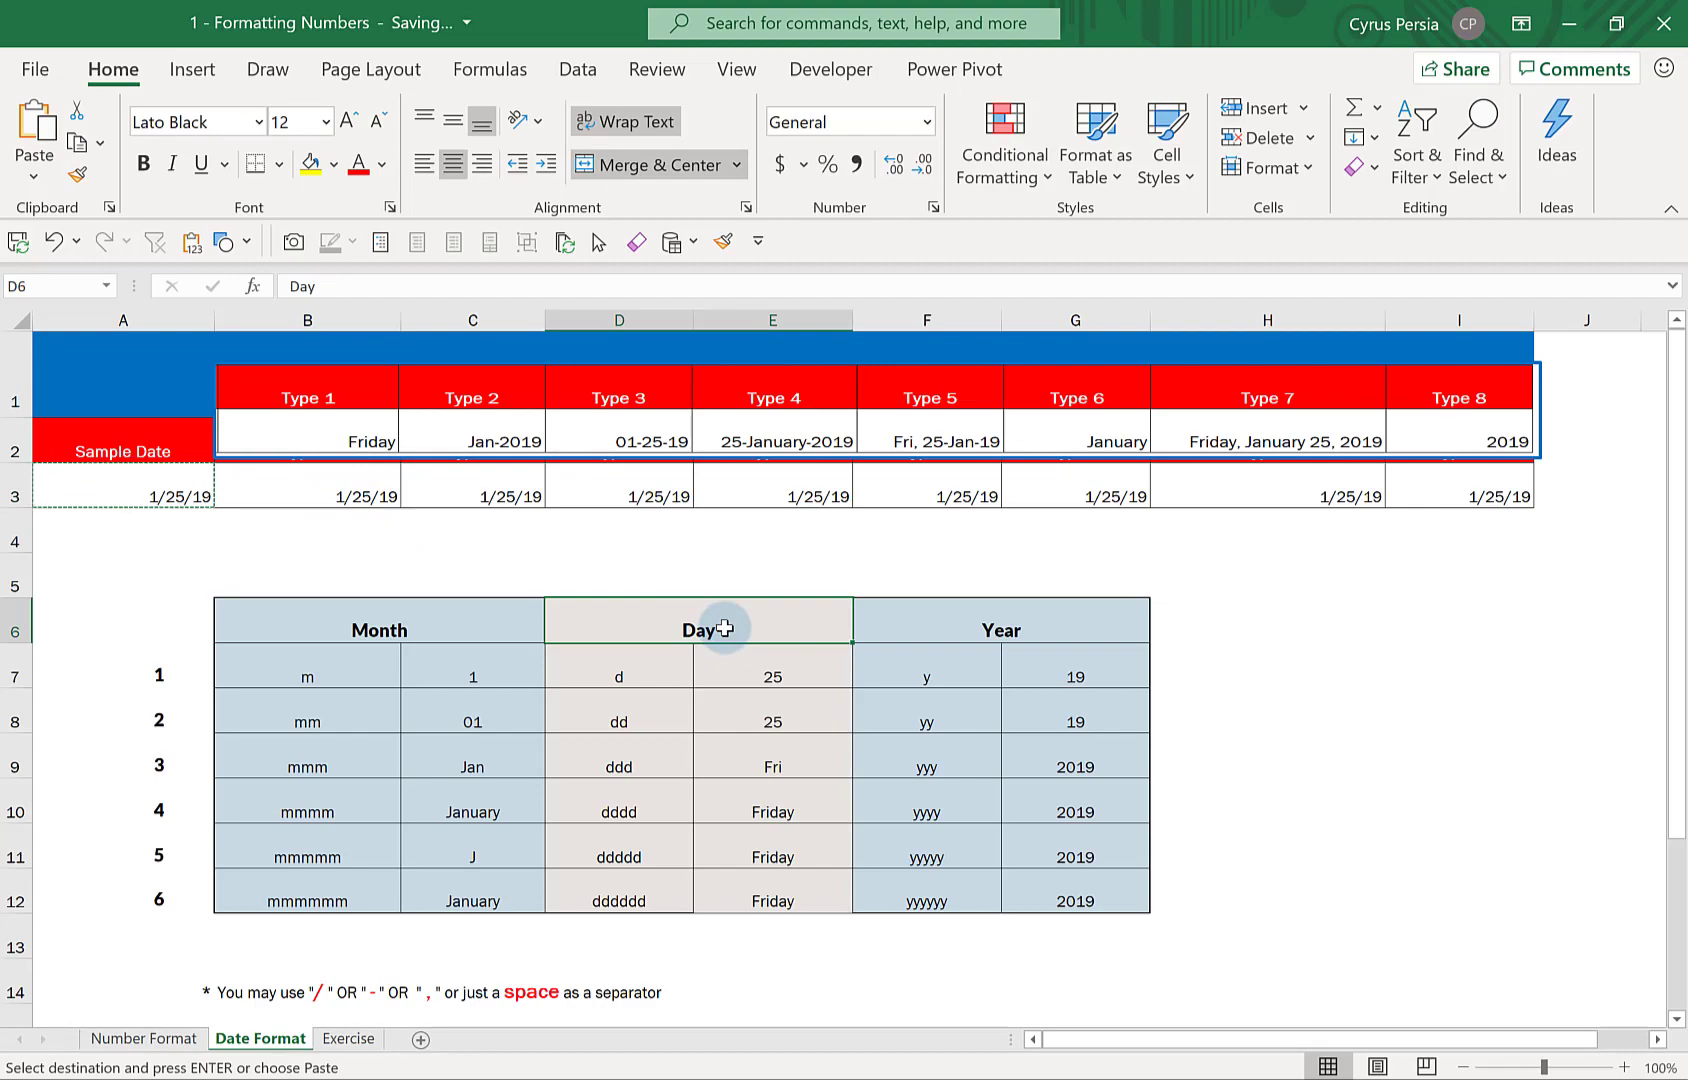
{"action": "left_click_drag", "start_coordinate": [720, 660], "coordinate": [671, 889]}
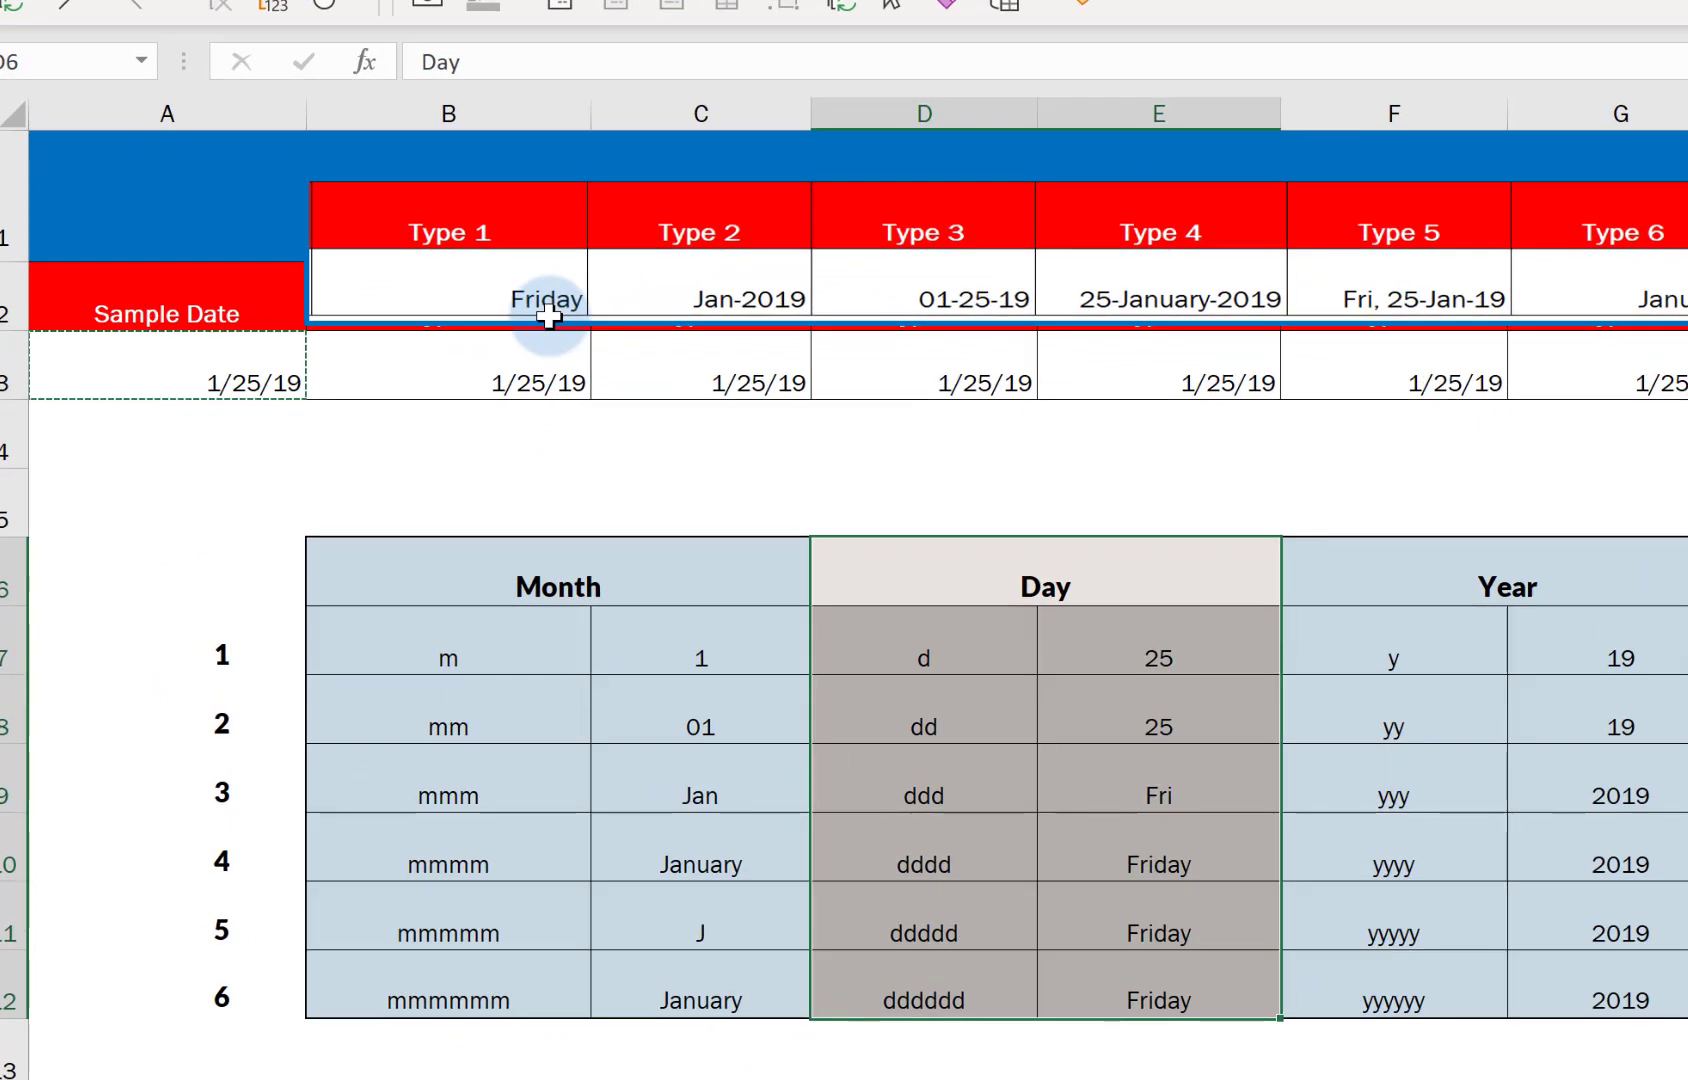
{"action": "left_click", "coordinate": [958, 855]}
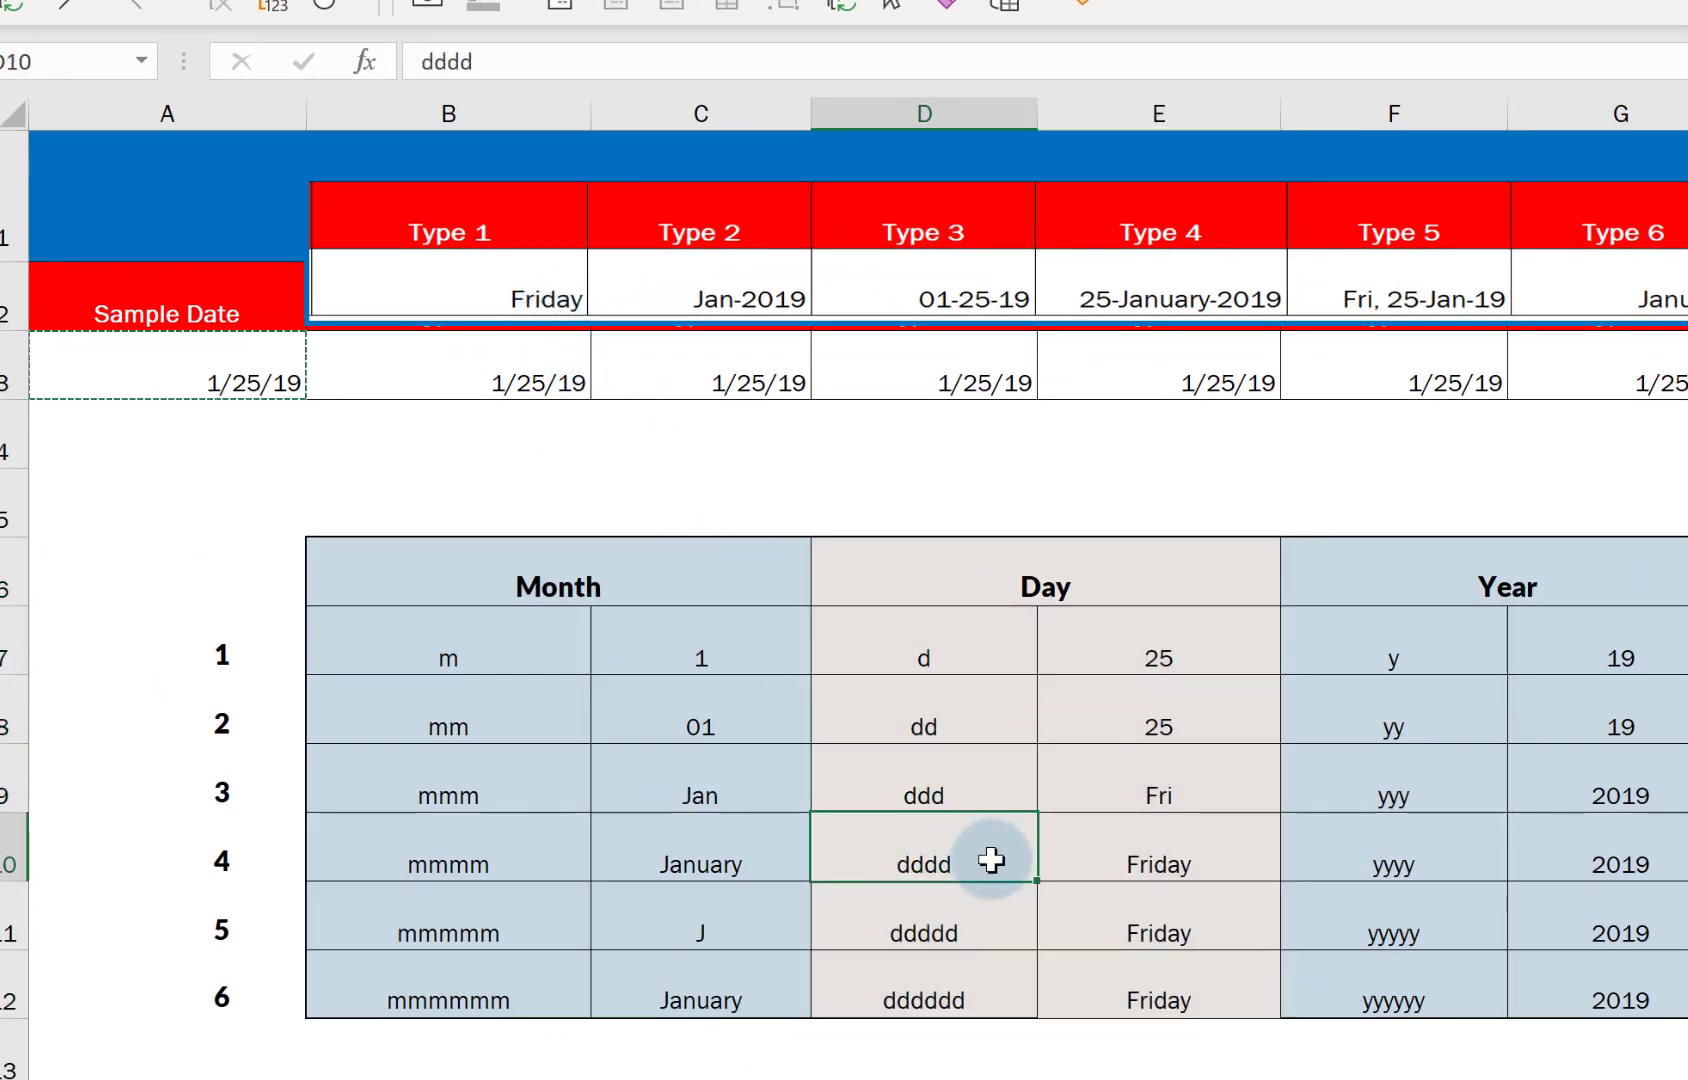
{"action": "left_click", "coordinate": [215, 866]}
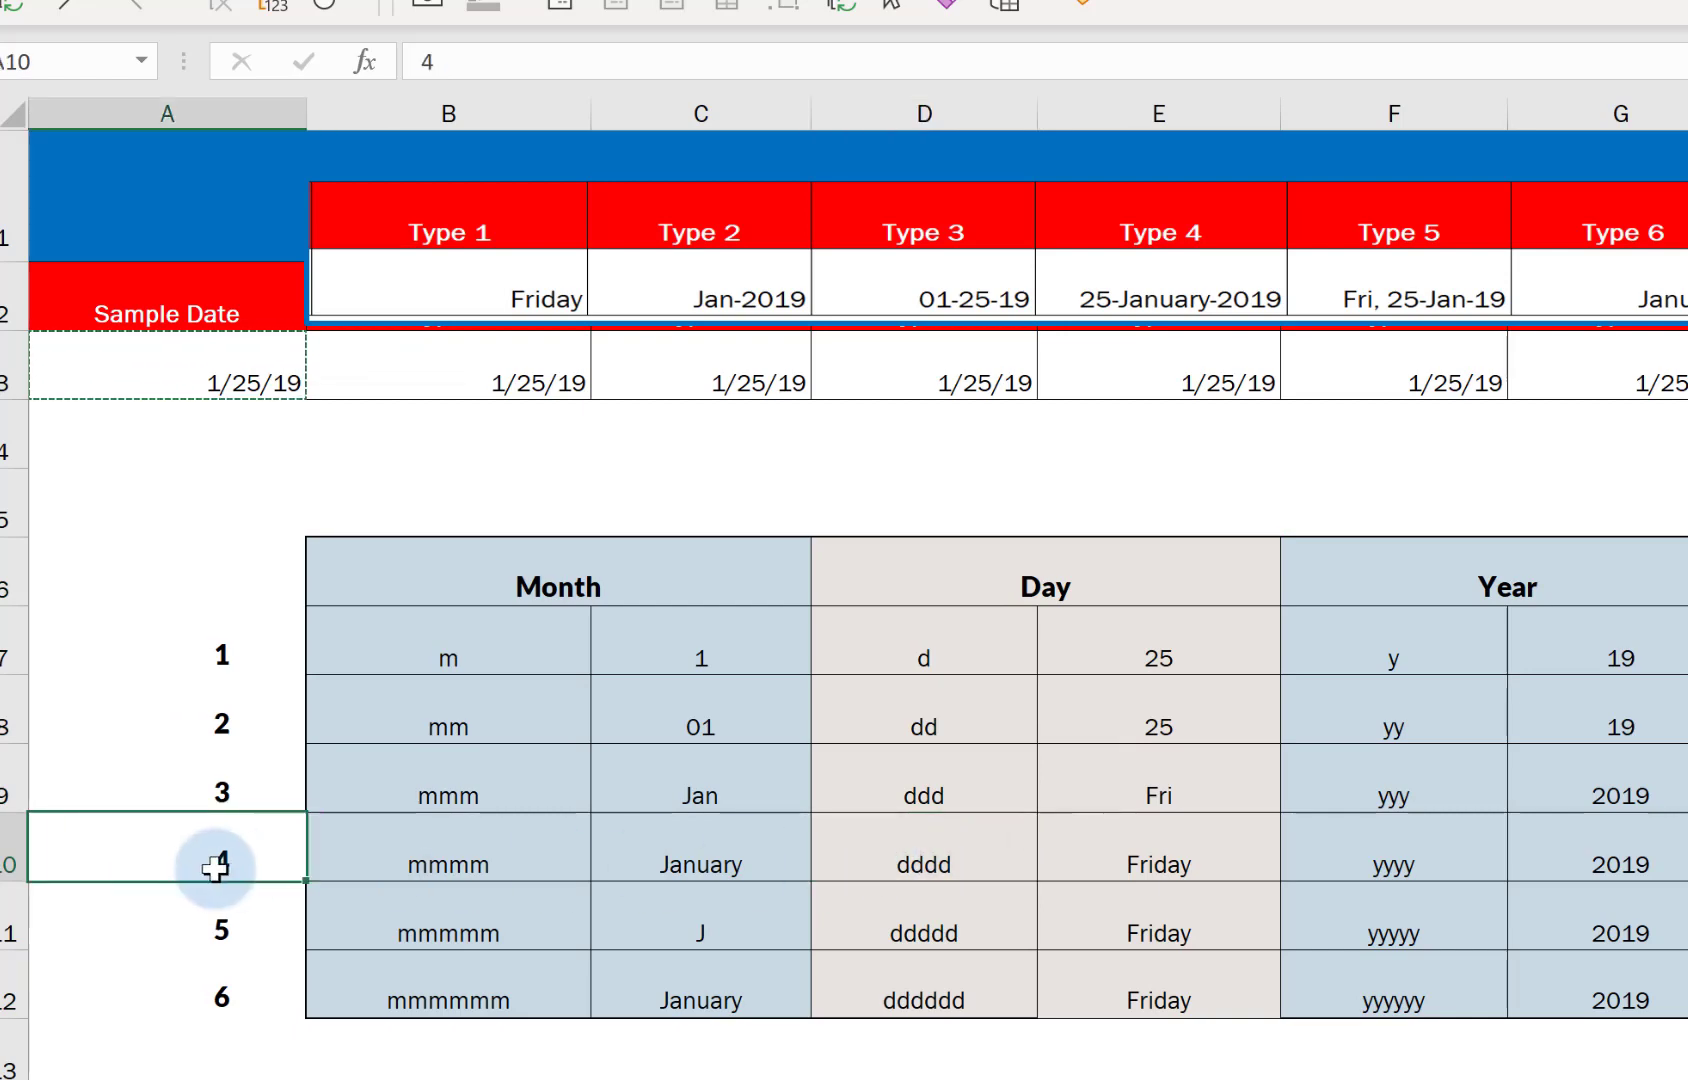
{"action": "left_click", "coordinate": [940, 866]}
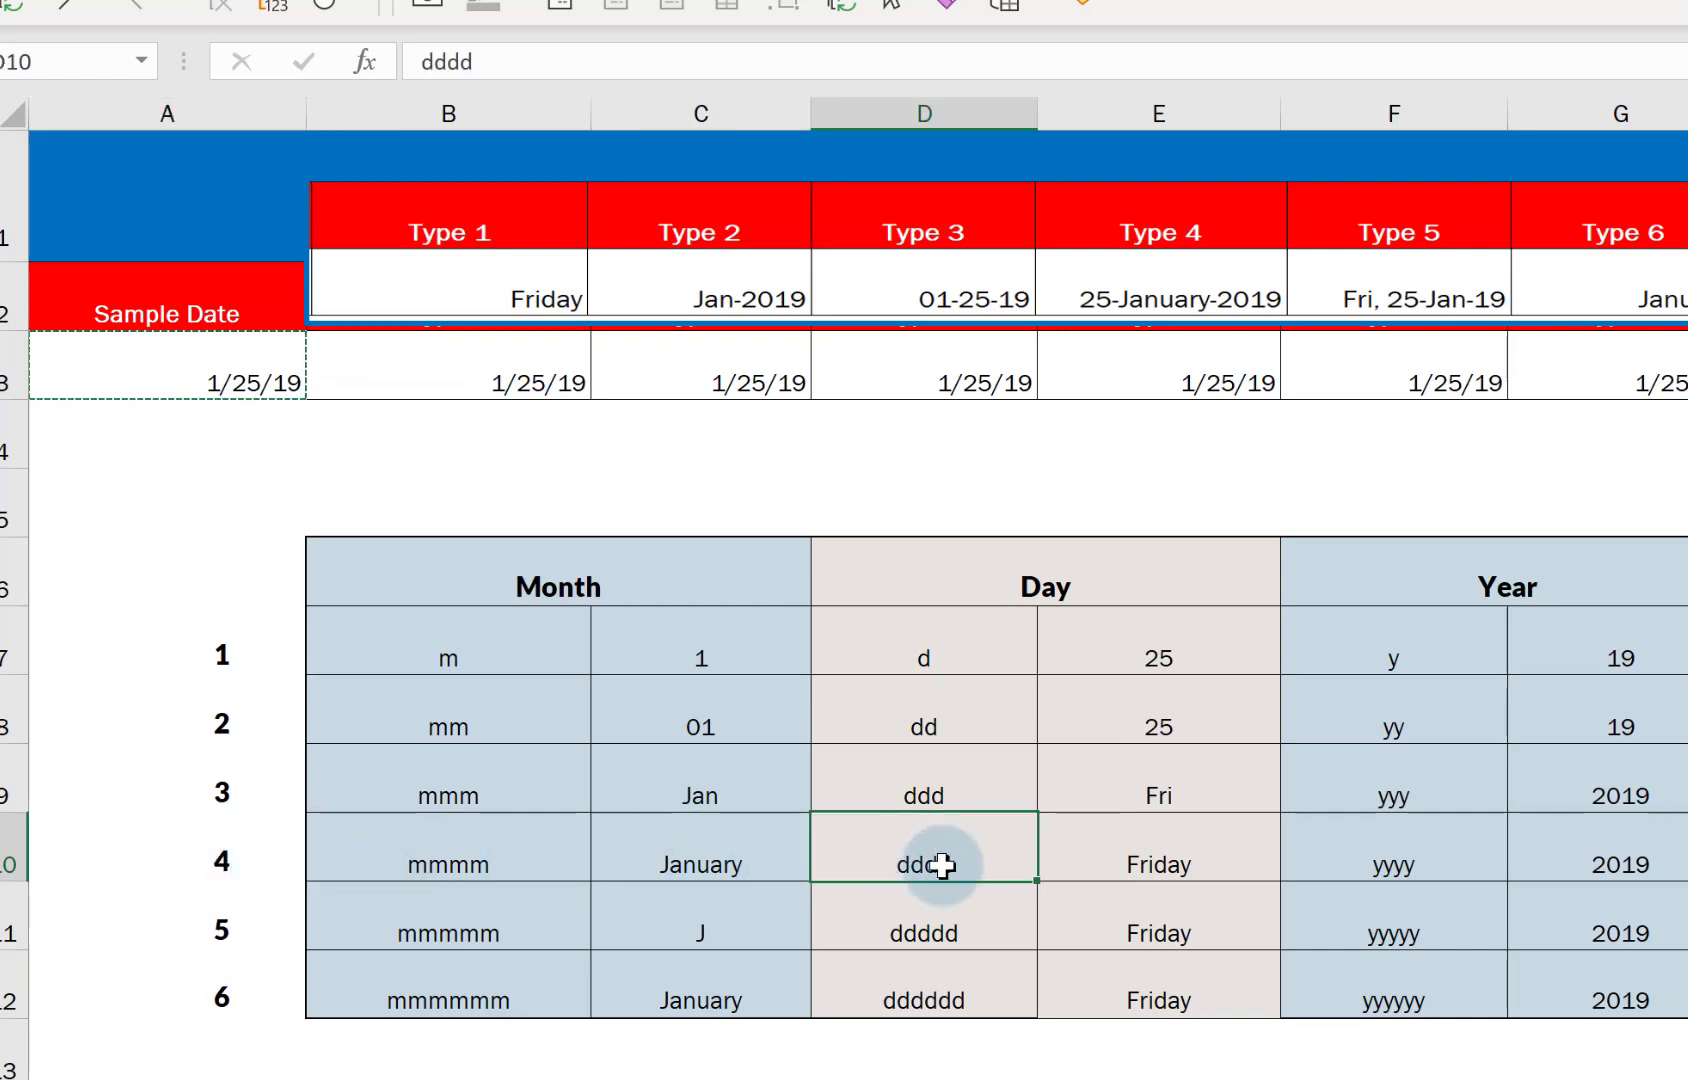
Step: Apply the custom number format dddd to the Type 1 date in B3
{"action": "left_click", "coordinate": [488, 383]}
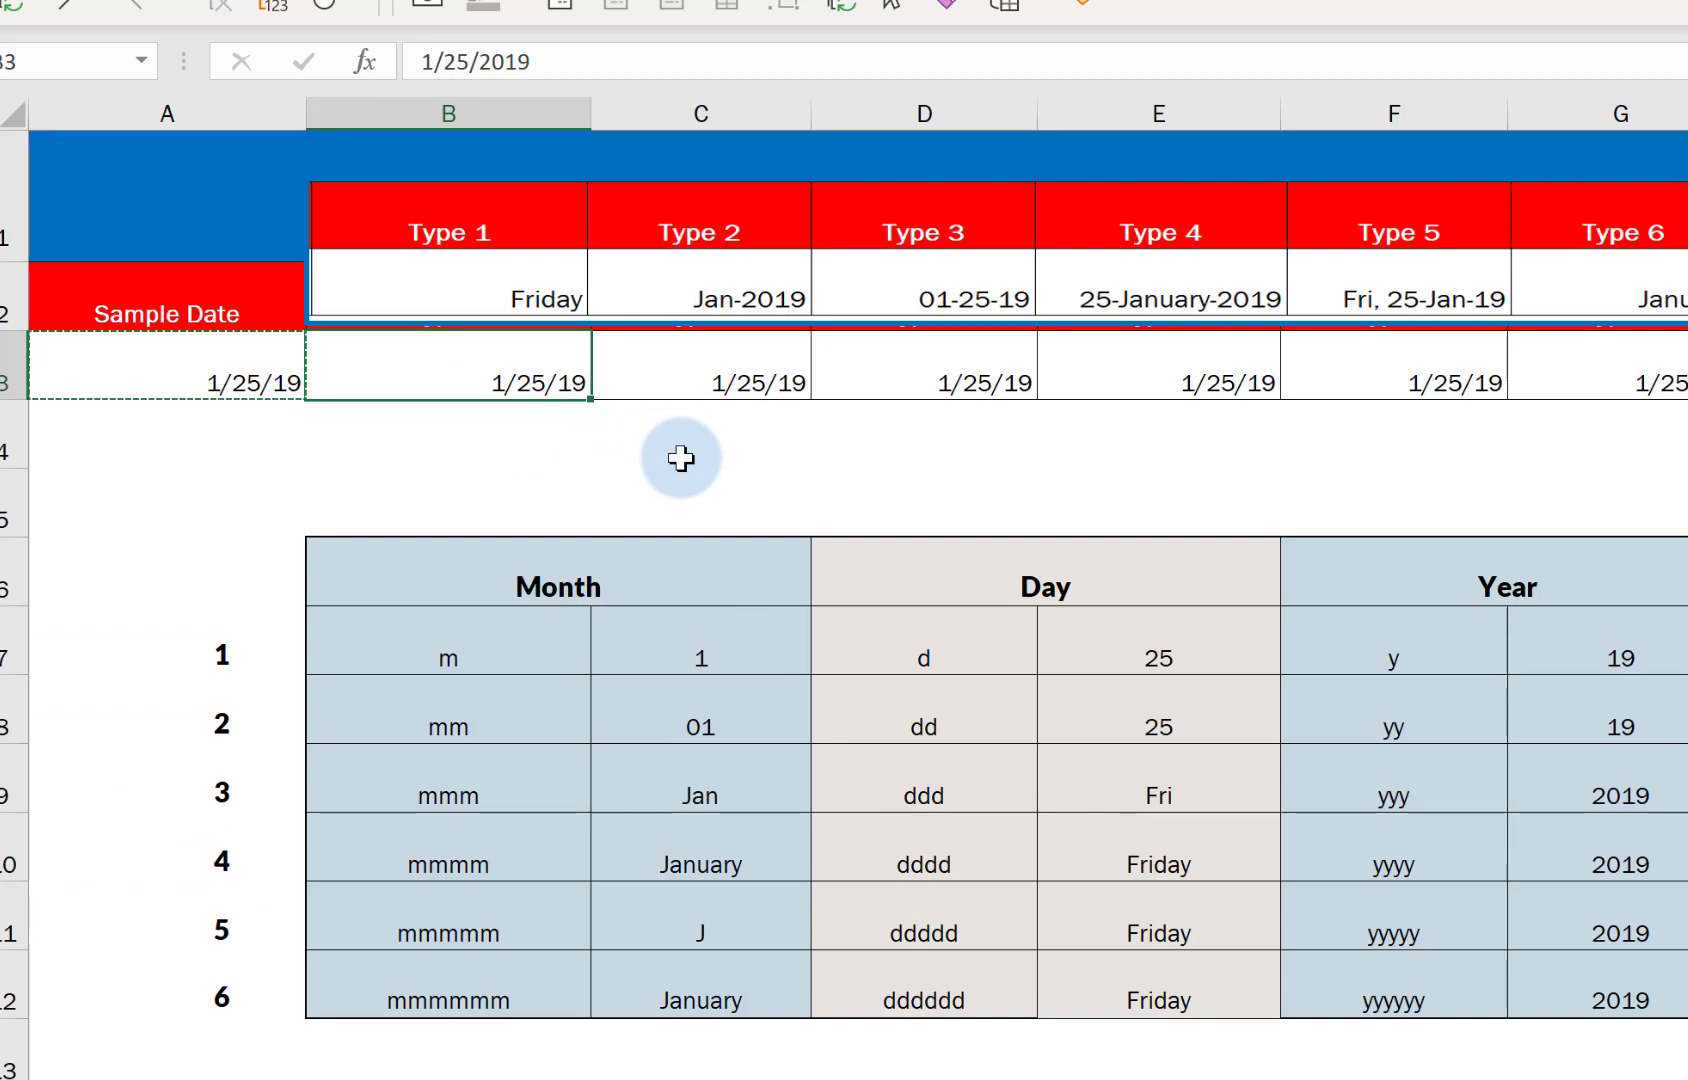
{"action": "key", "text": "ctrl+1"}
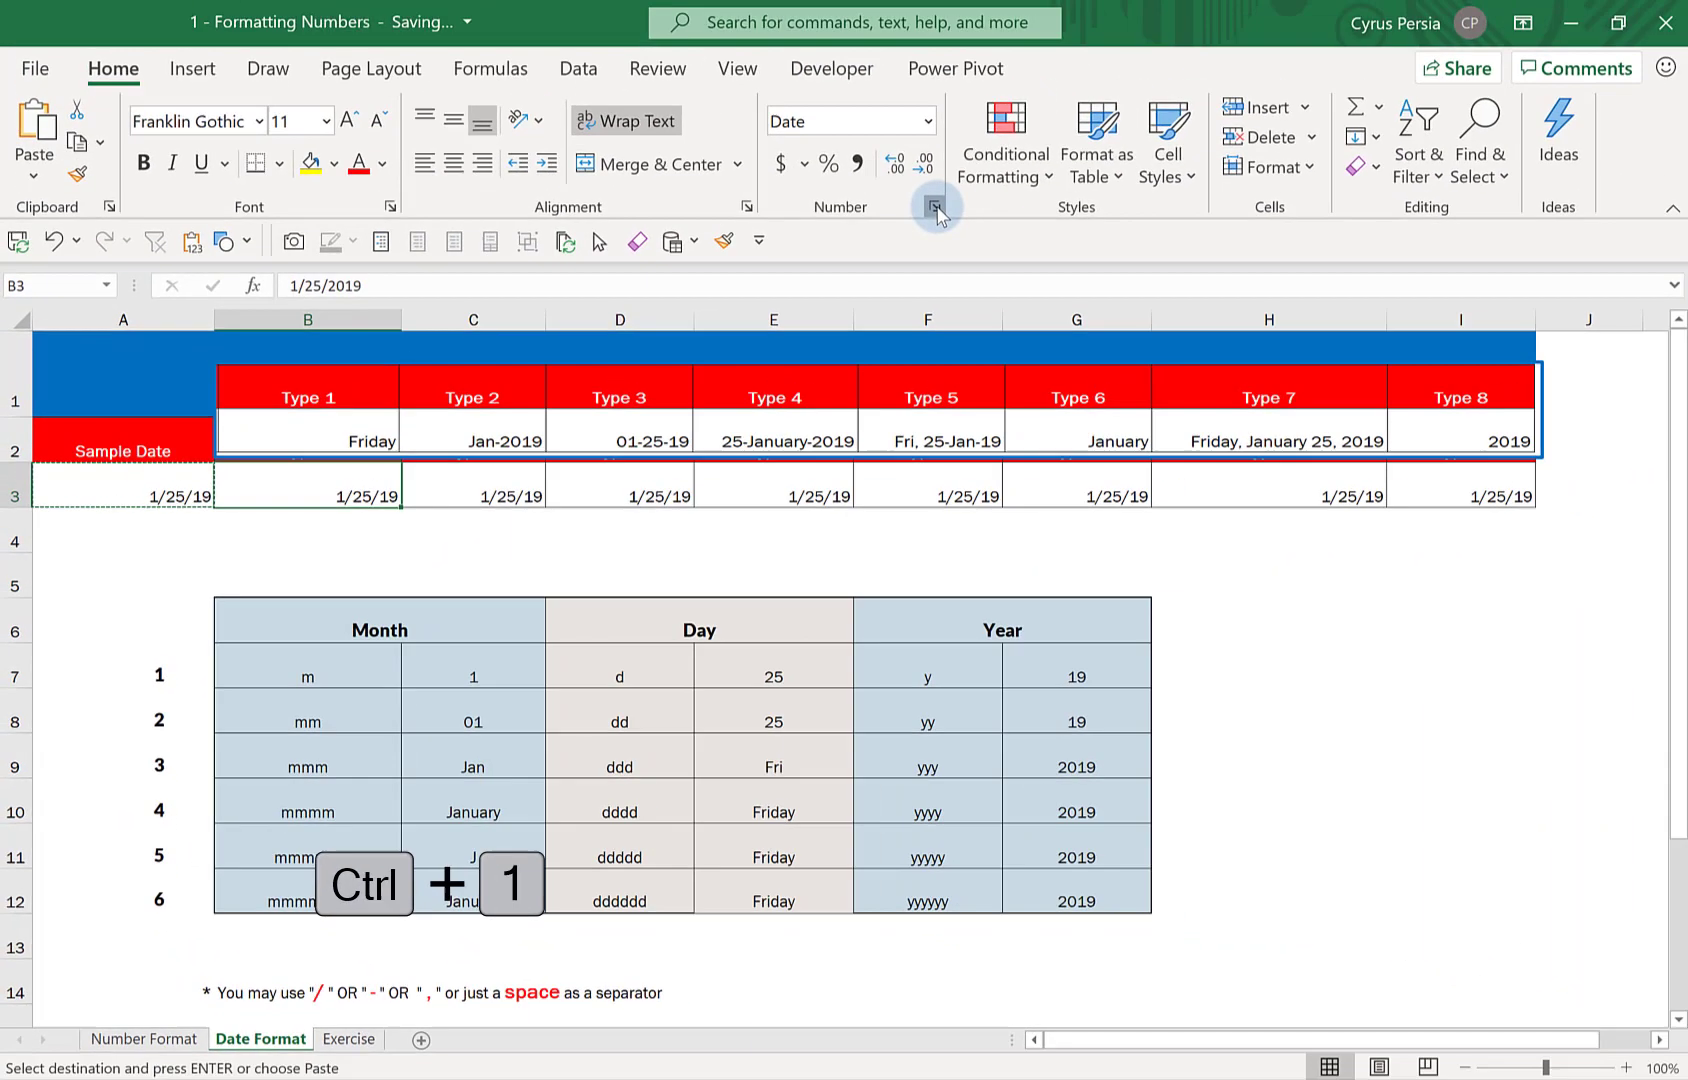
{"action": "left_click", "coordinate": [936, 208]}
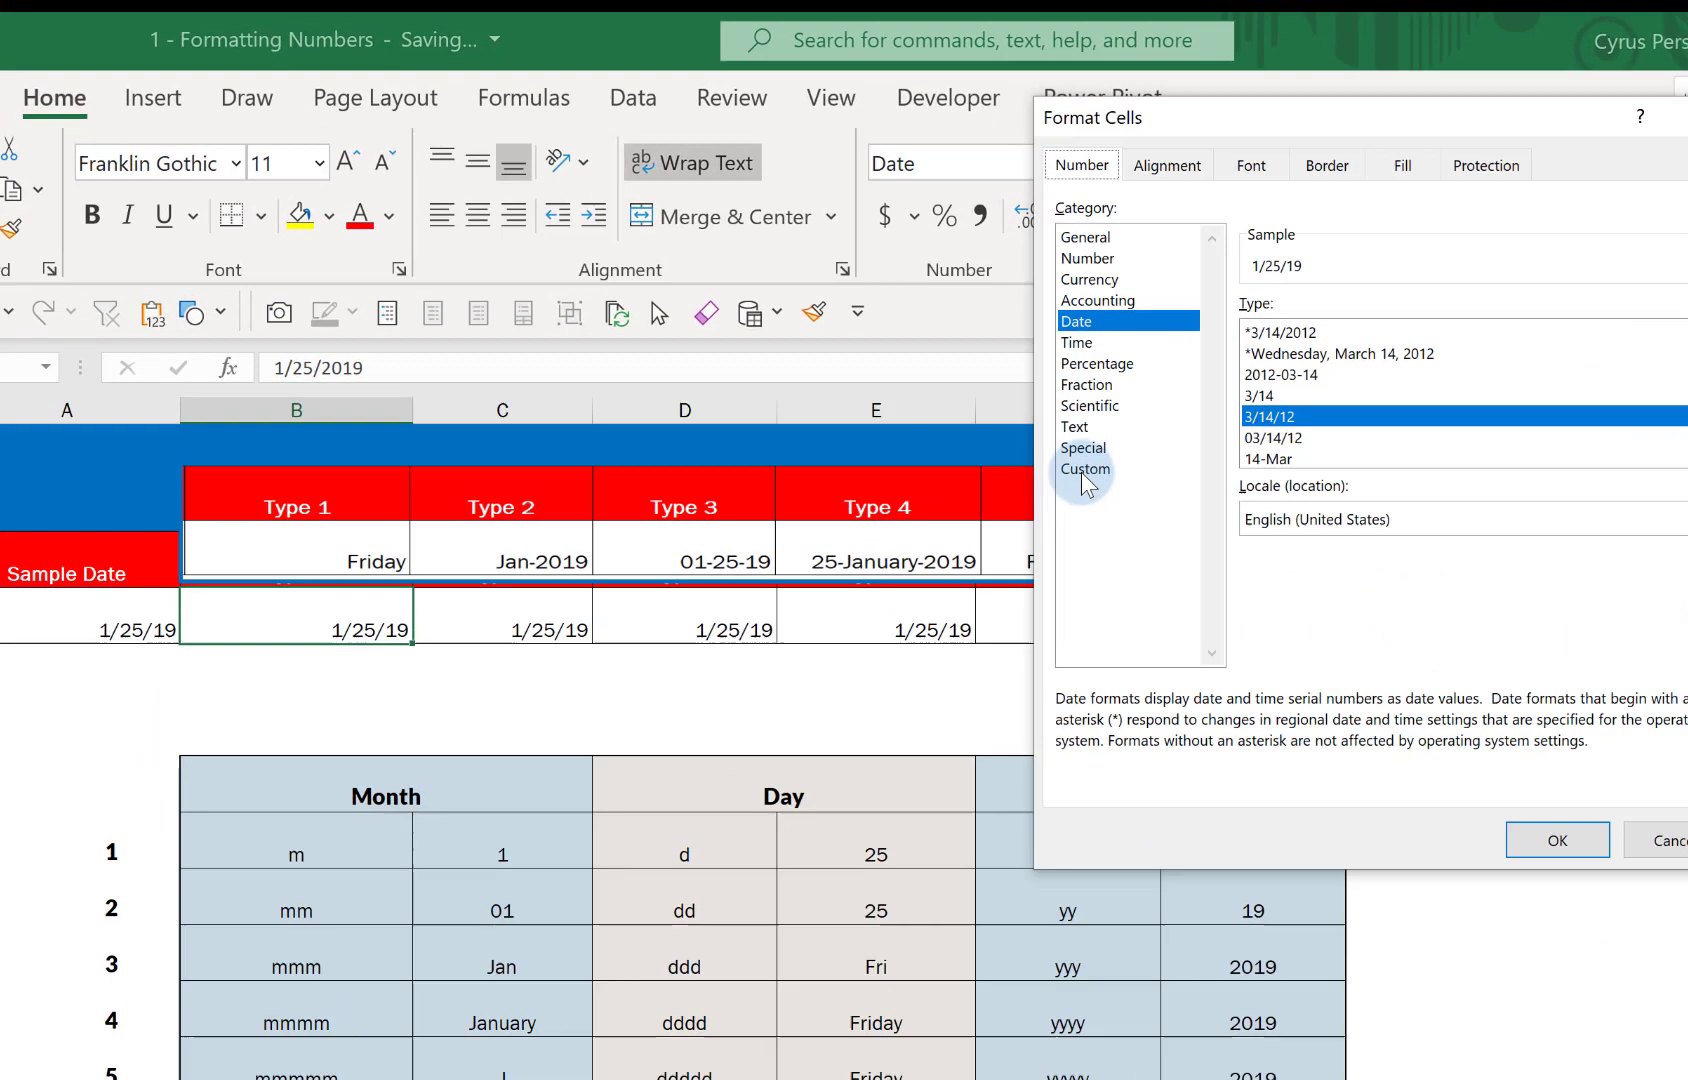
{"action": "left_click", "coordinate": [940, 367]}
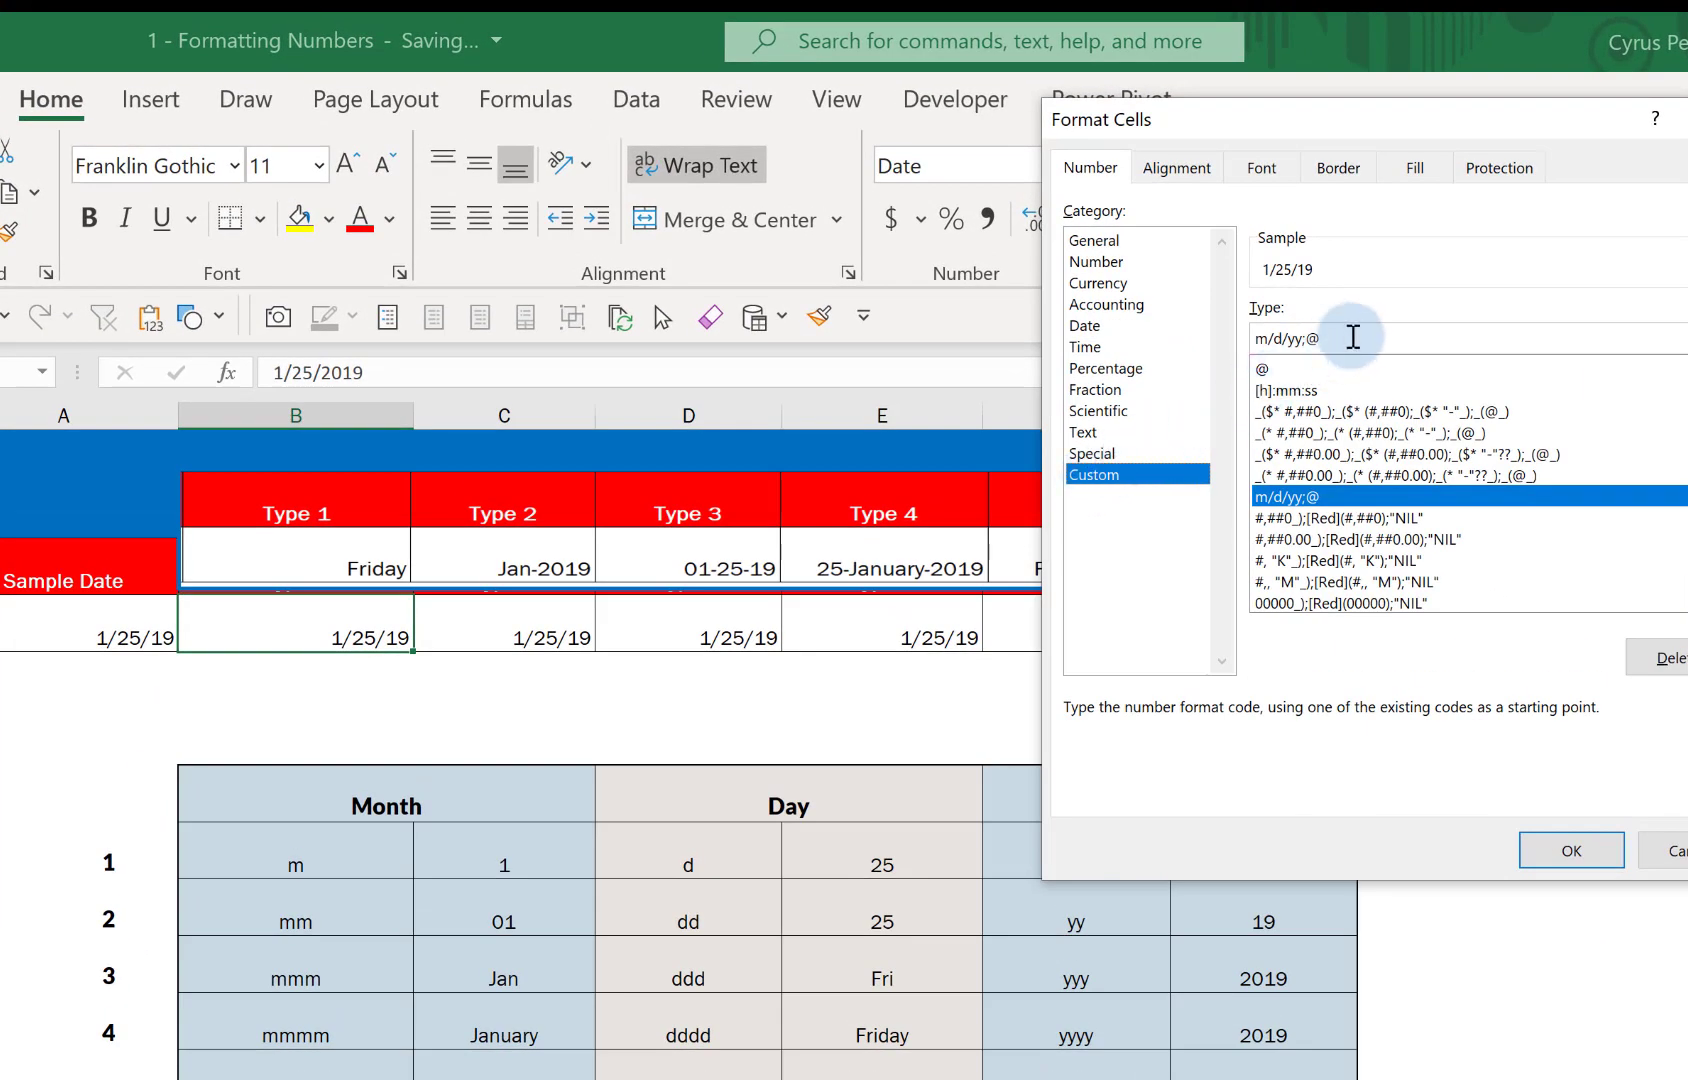
{"action": "left_click_drag", "start_coordinate": [1349, 337], "coordinate": [1232, 336]}
{"action": "left_click_drag", "start_coordinate": [1361, 119], "coordinate": [1131, 39]}
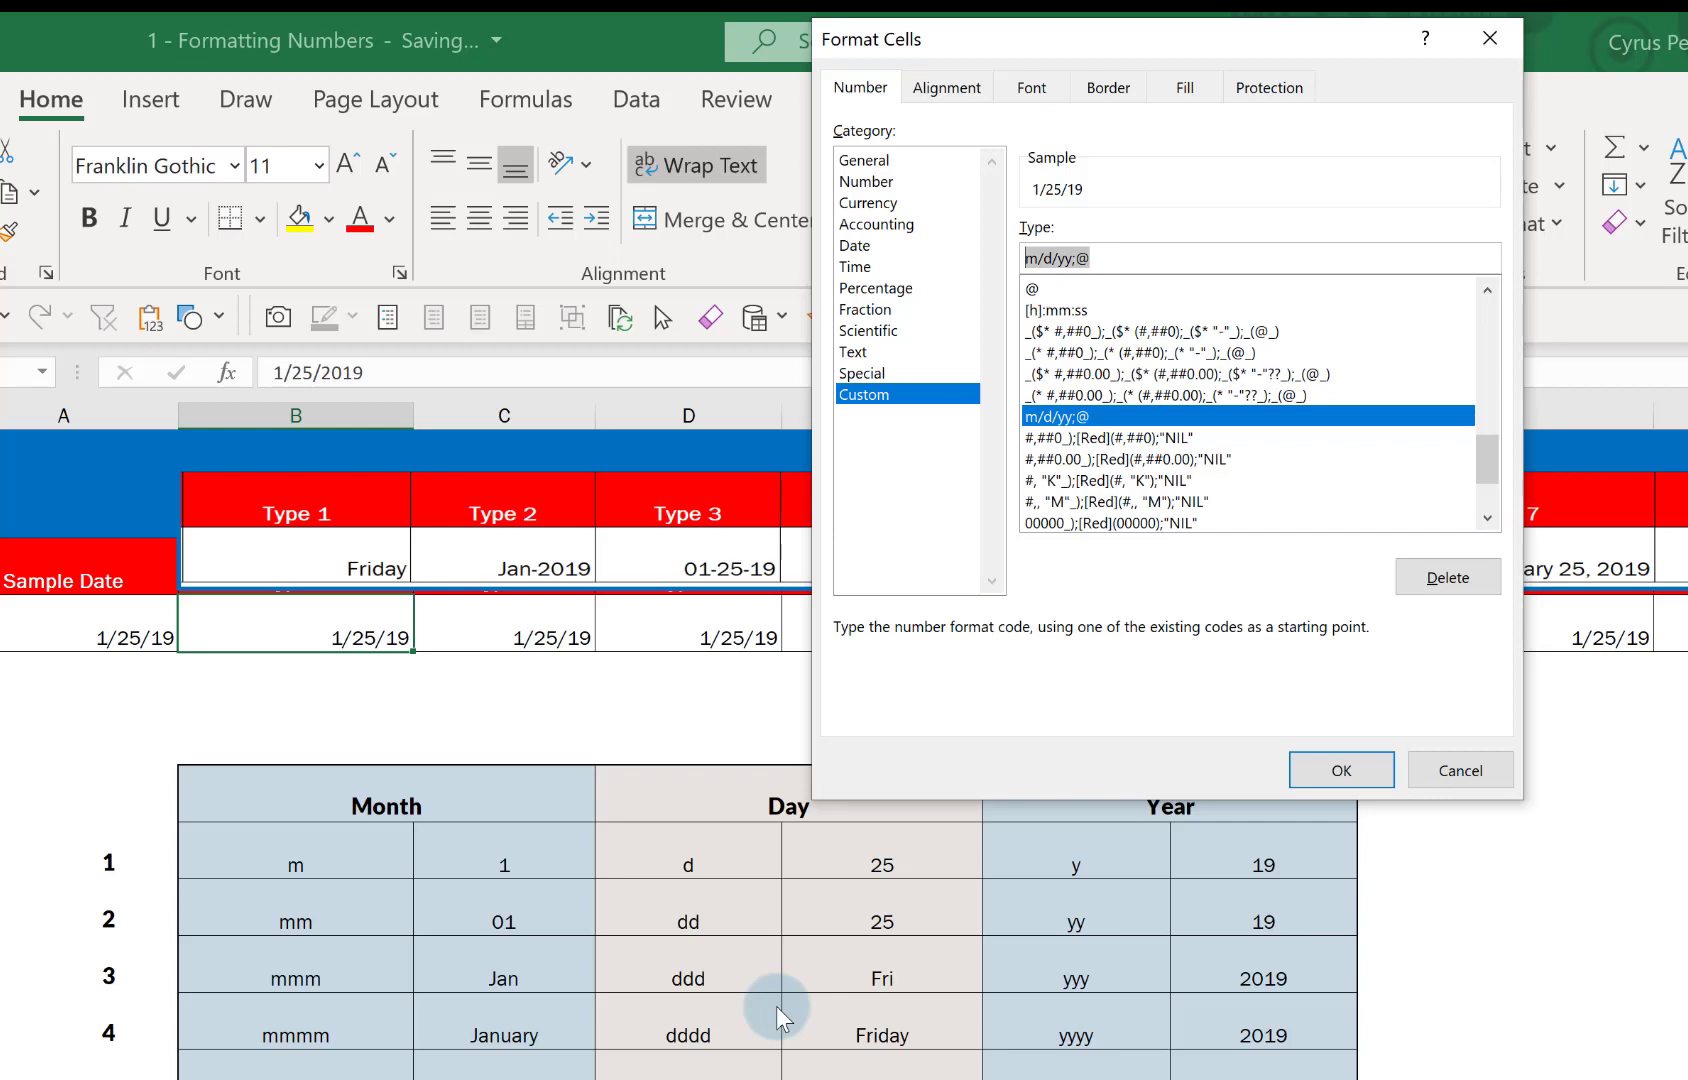
{"action": "type", "text": "d"}
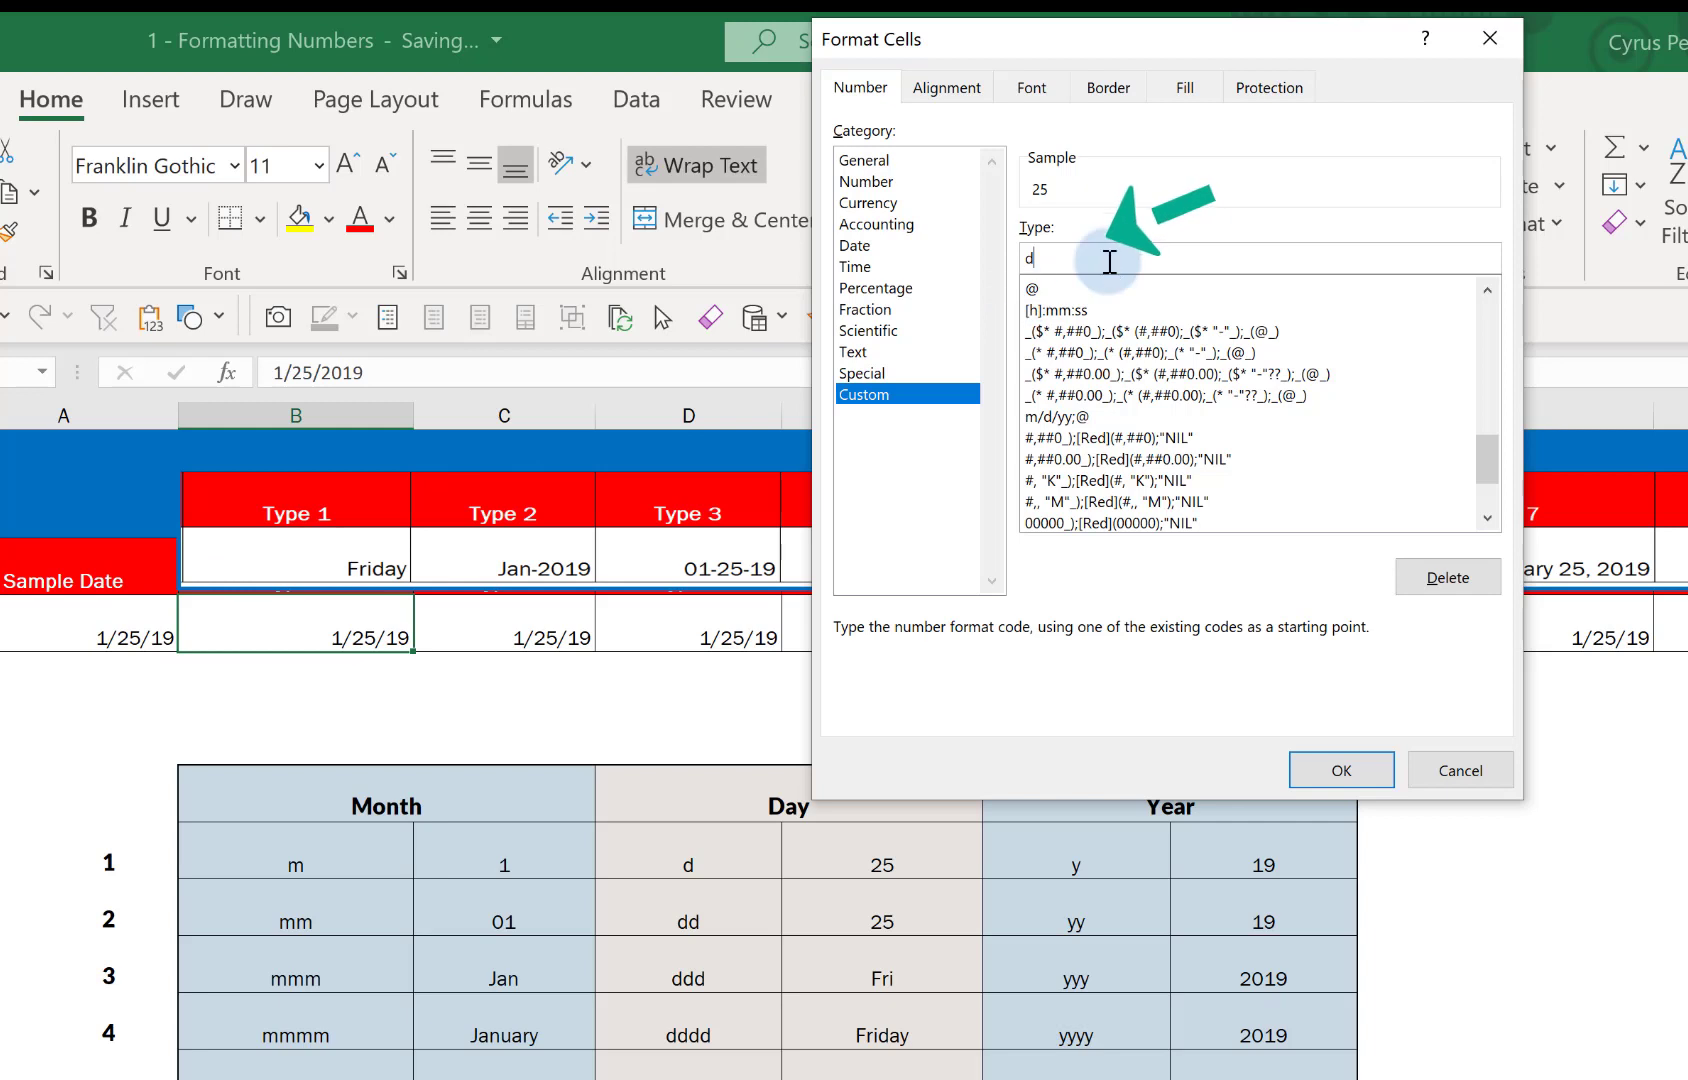
{"action": "type", "text": "dd"}
{"action": "type", "text": "d"}
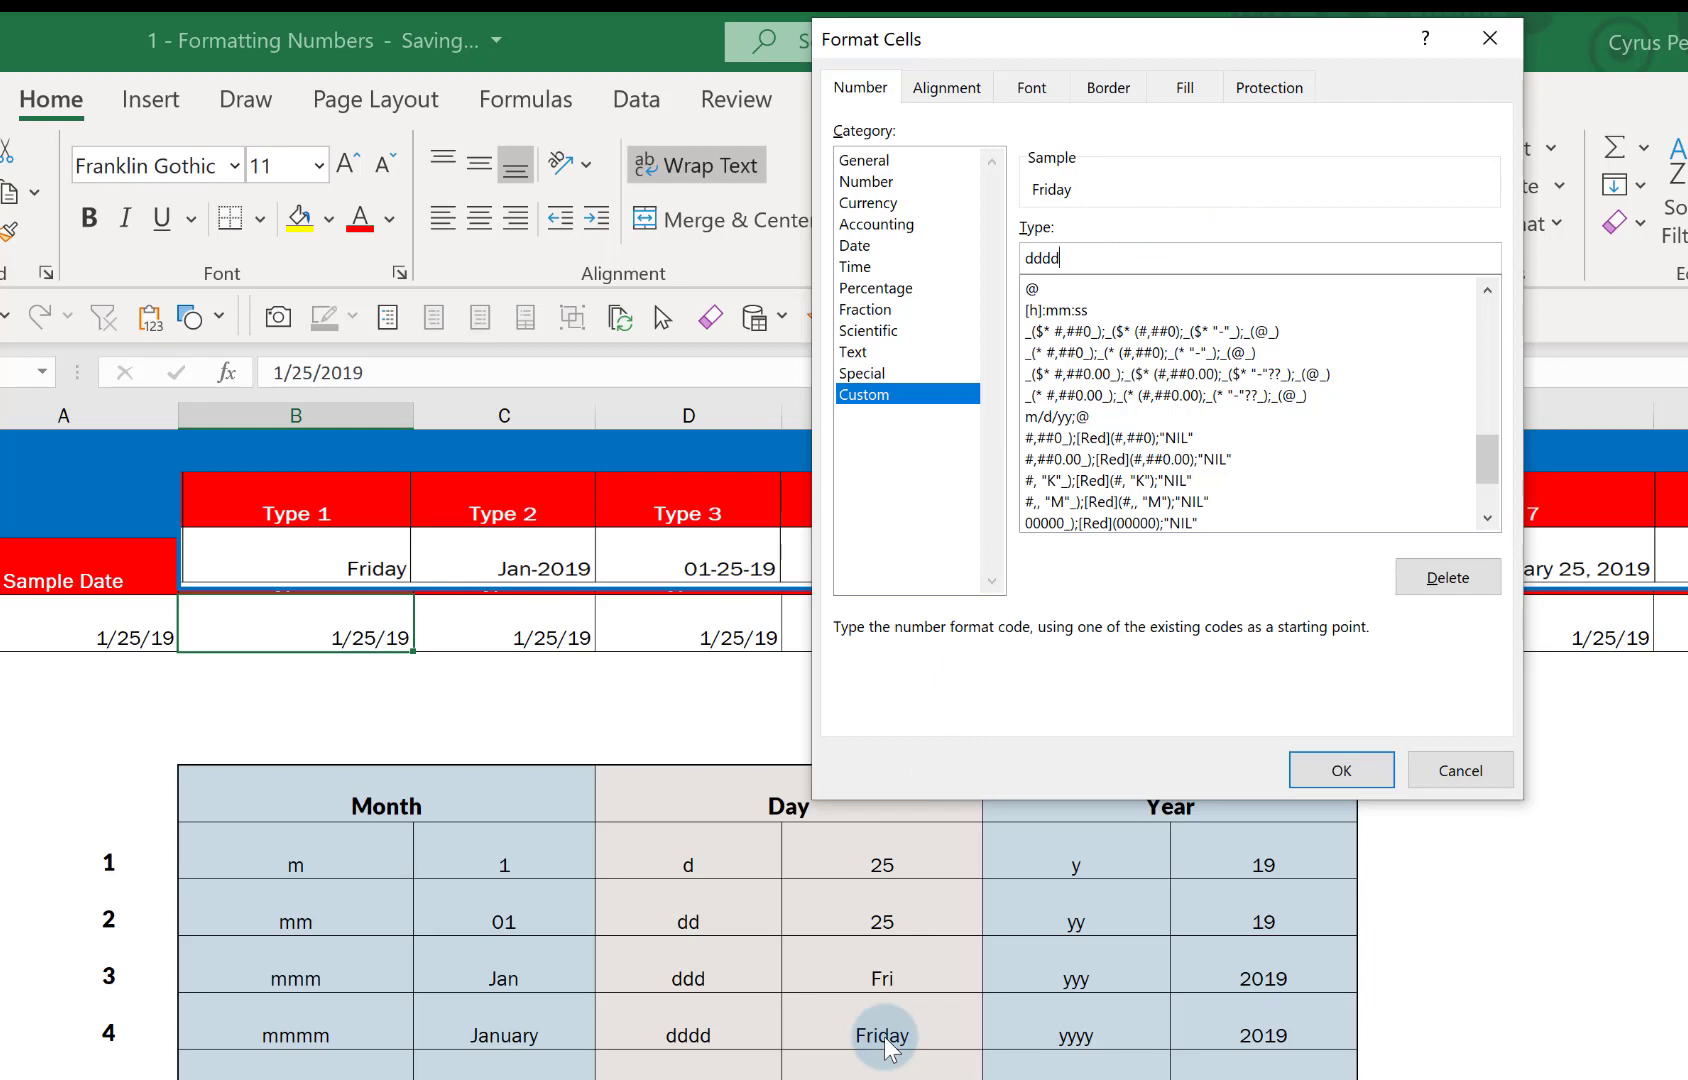
{"action": "left_click", "coordinate": [1342, 770]}
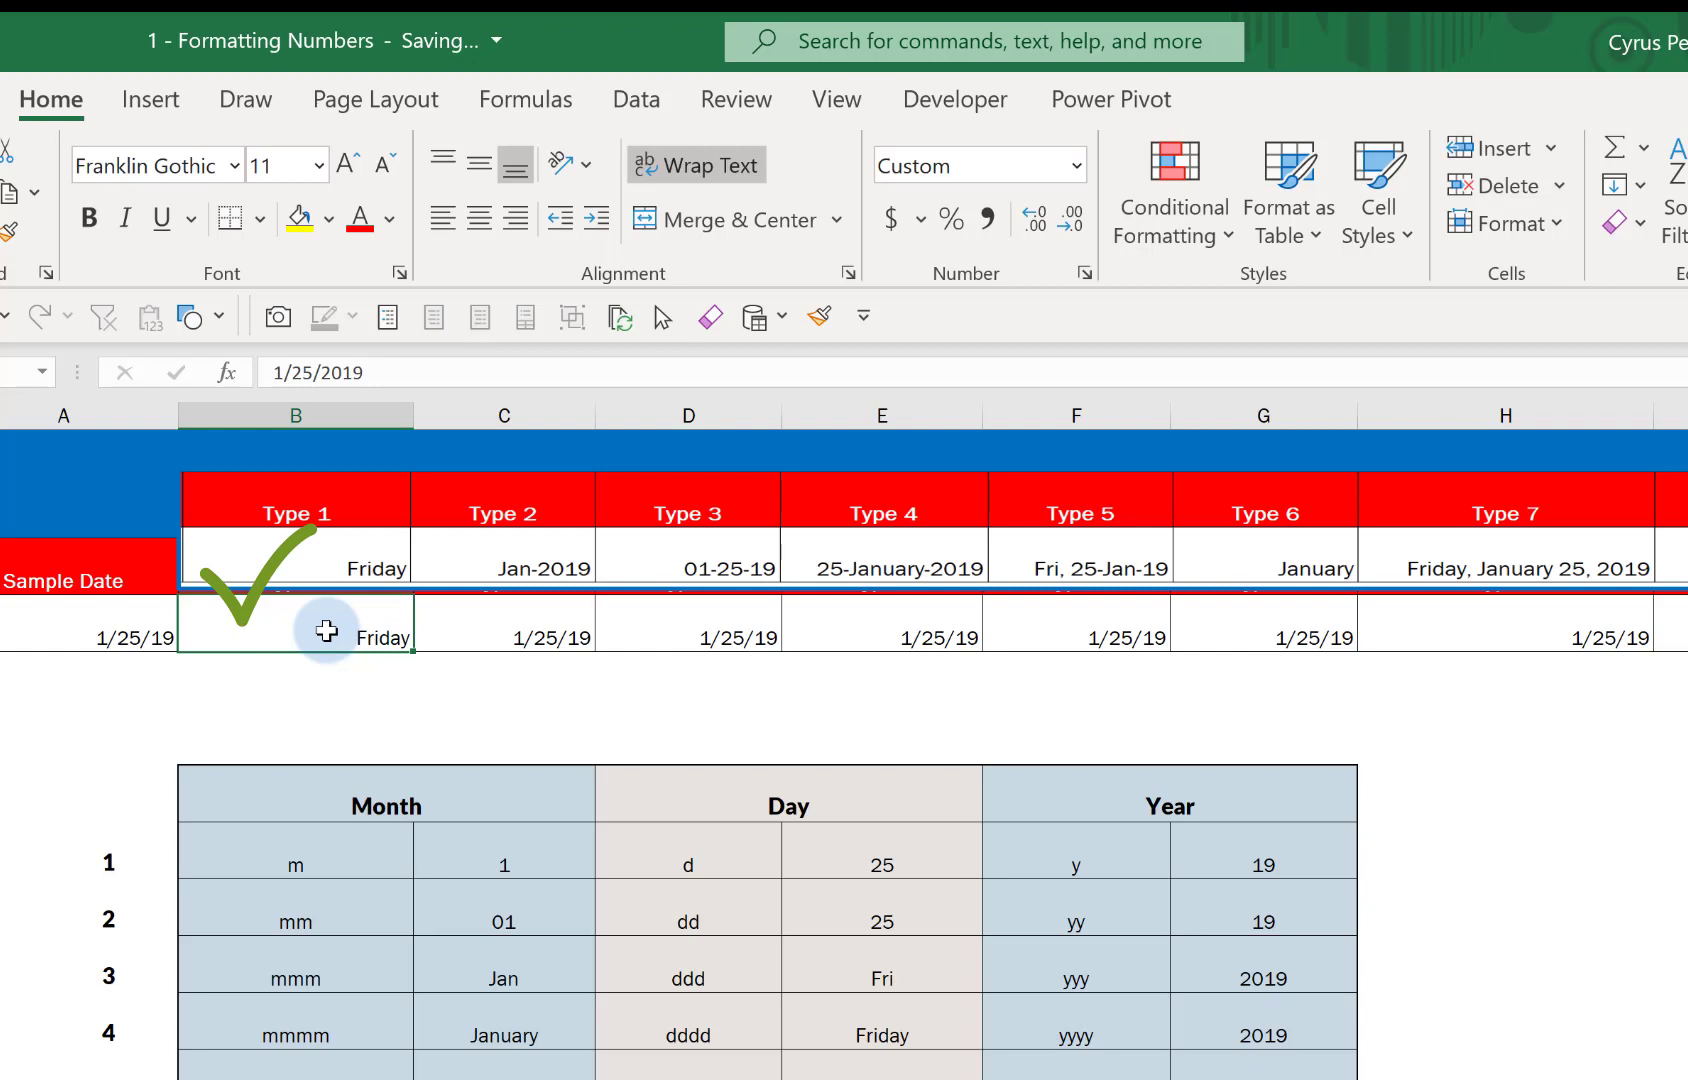
Step: Apply the custom number format mmm-yyy to the Type 2 date in C3, with a hyphen as the separator
{"action": "left_click", "coordinate": [495, 630]}
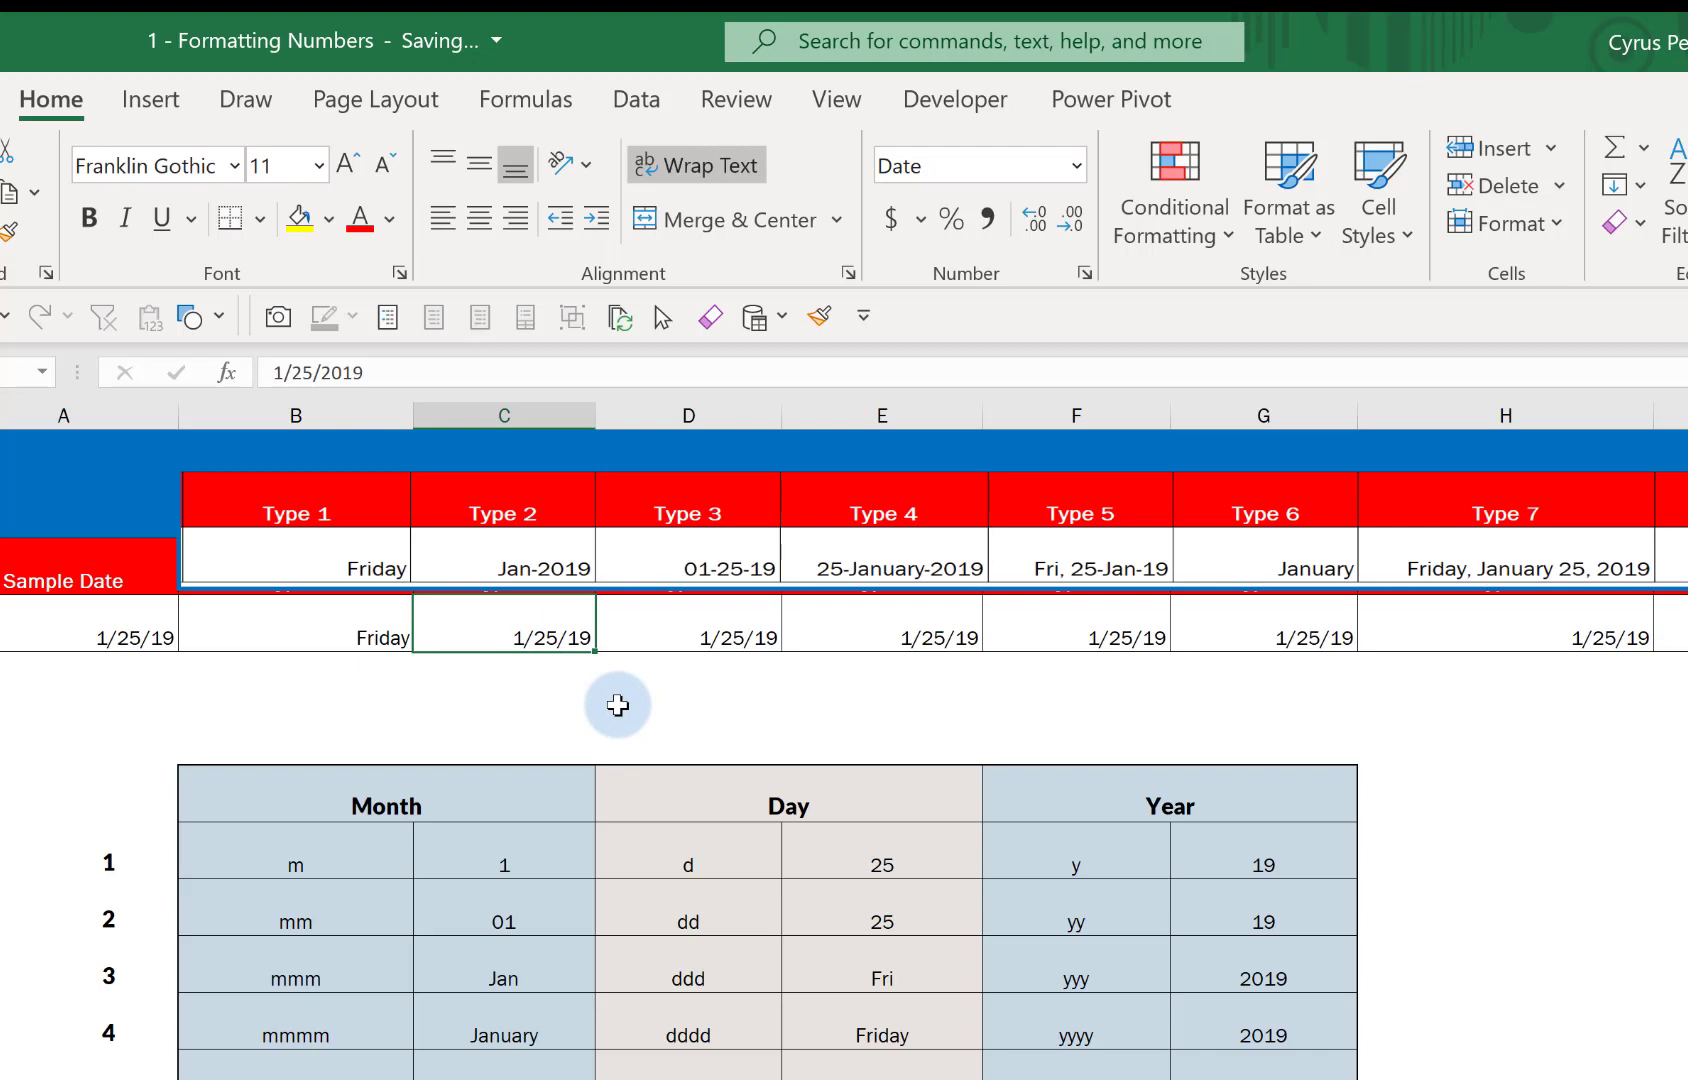
{"action": "key", "text": "ctrl+1"}
{"action": "left_click_drag", "start_coordinate": [1310, 37], "coordinate": [1394, 82]}
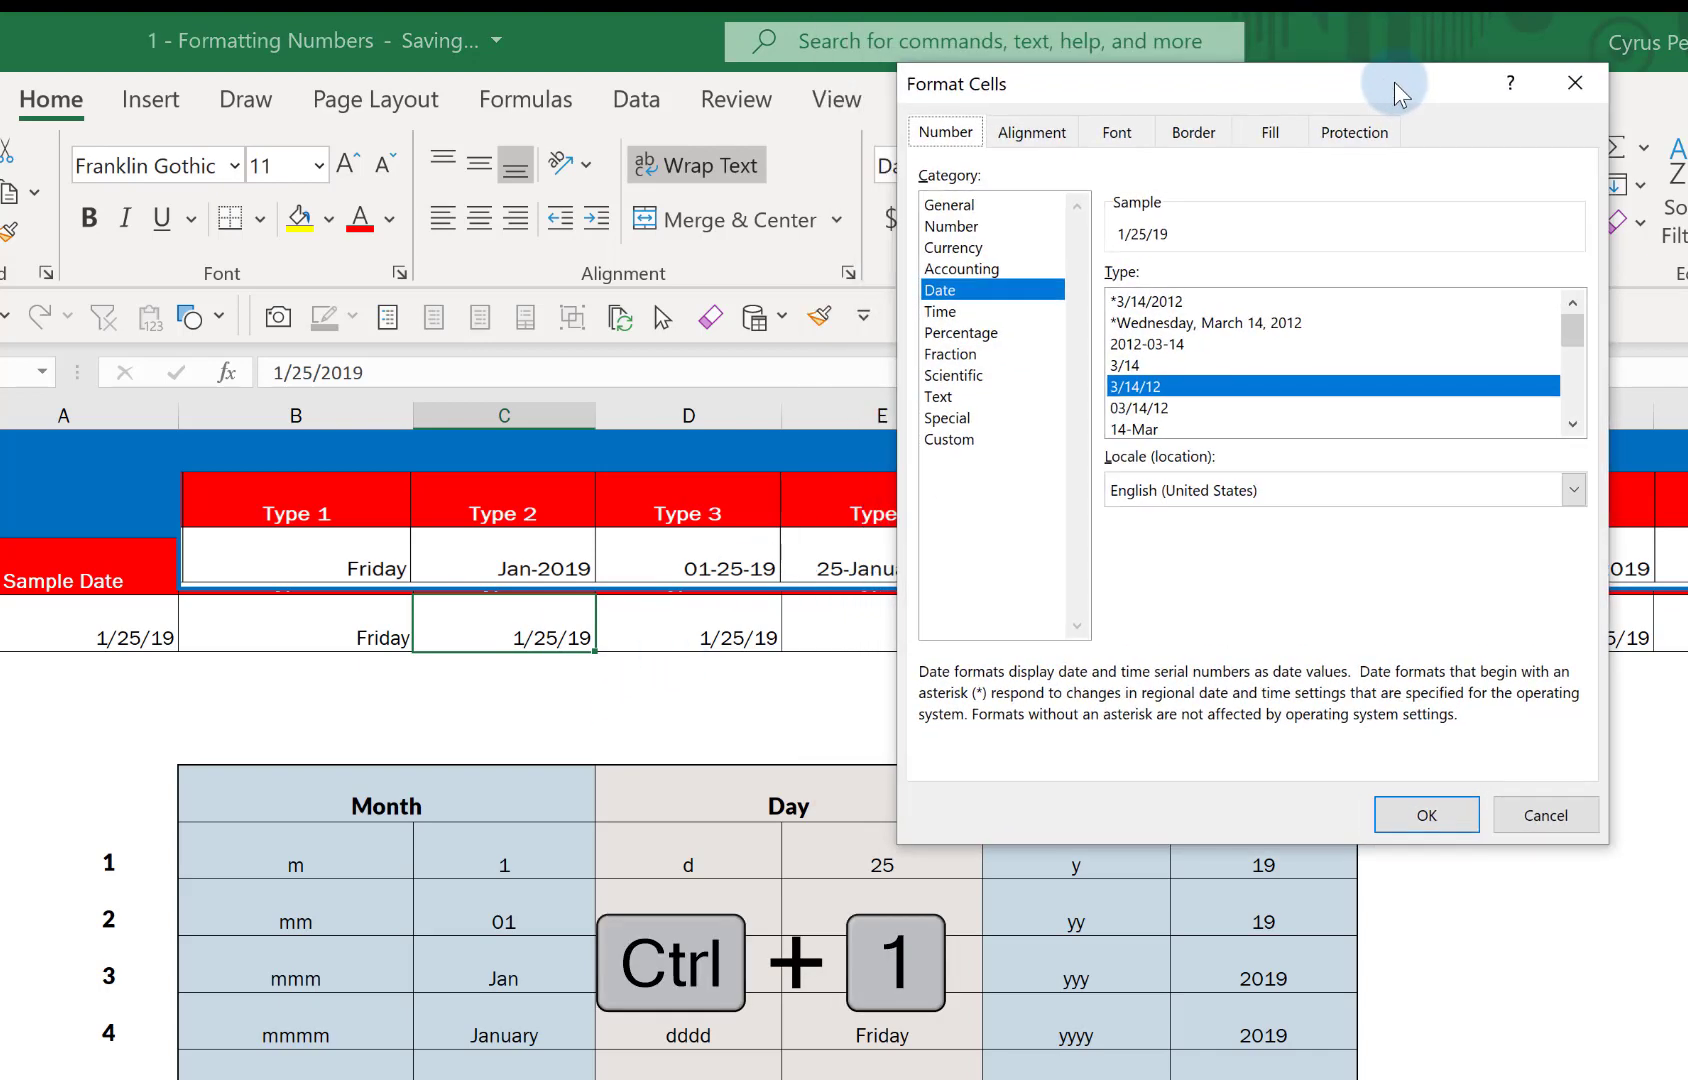
{"action": "left_click", "coordinate": [950, 439]}
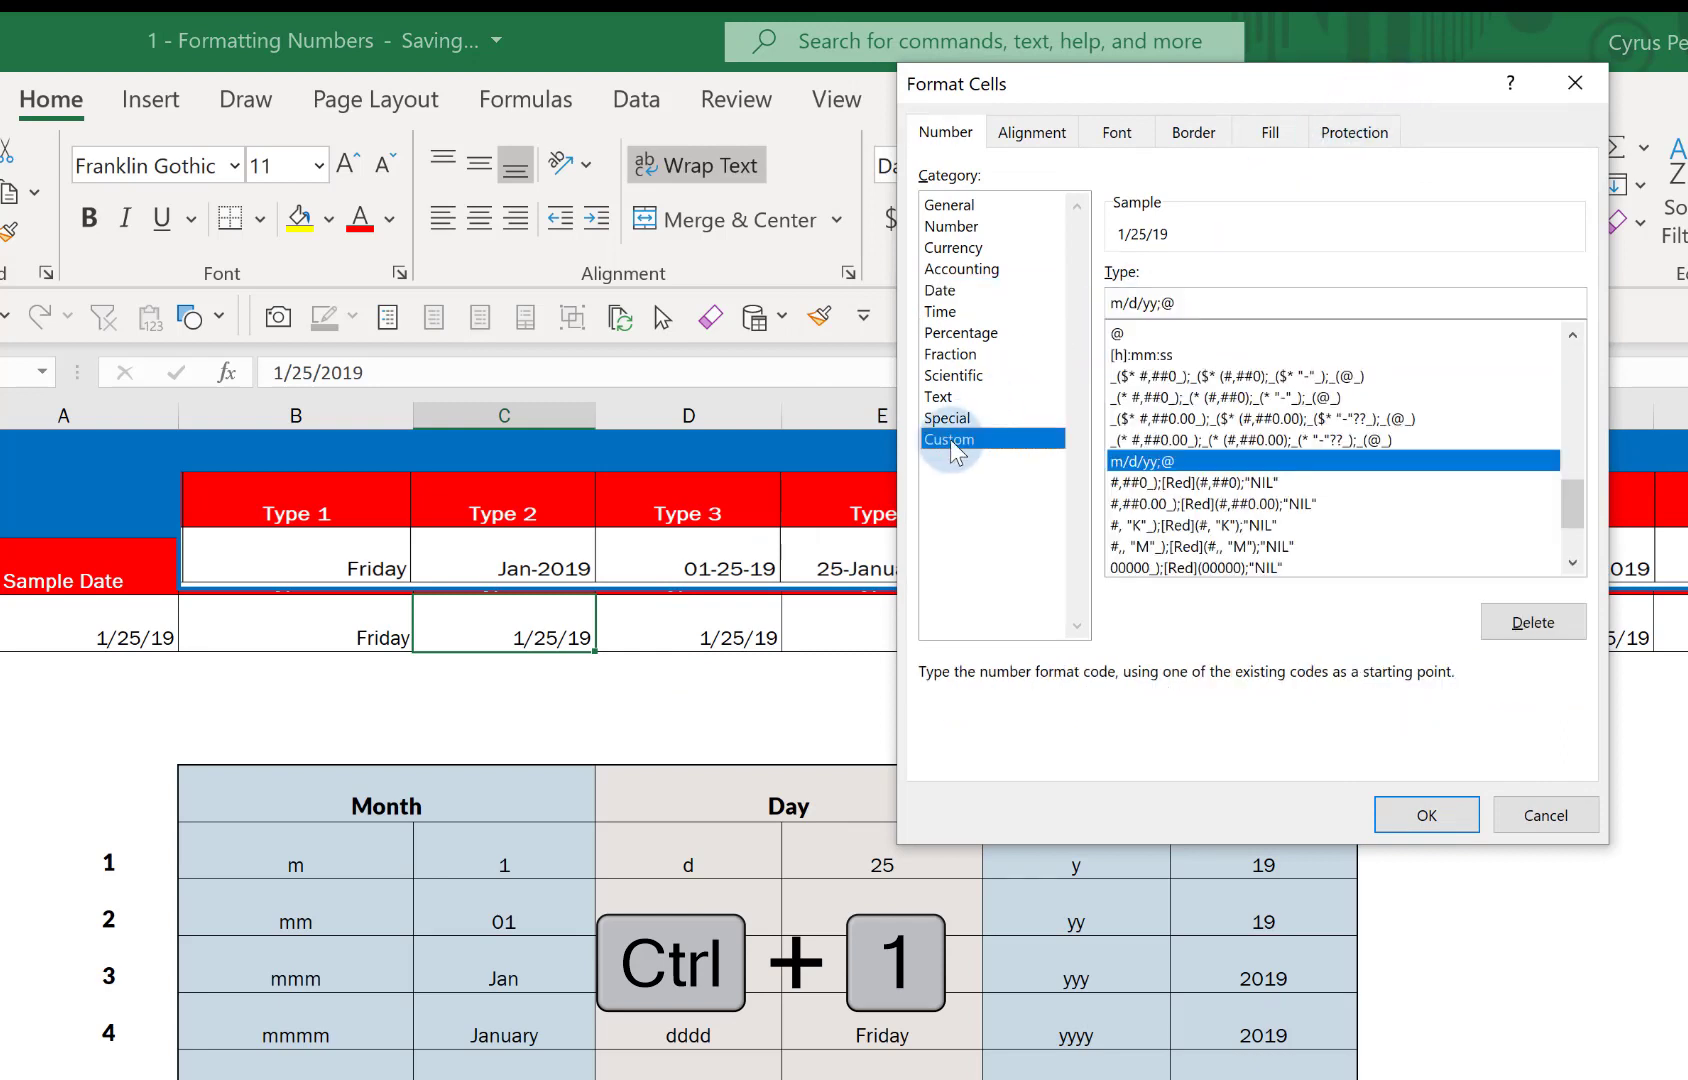
{"action": "left_click_drag", "start_coordinate": [1197, 304], "coordinate": [1070, 300]}
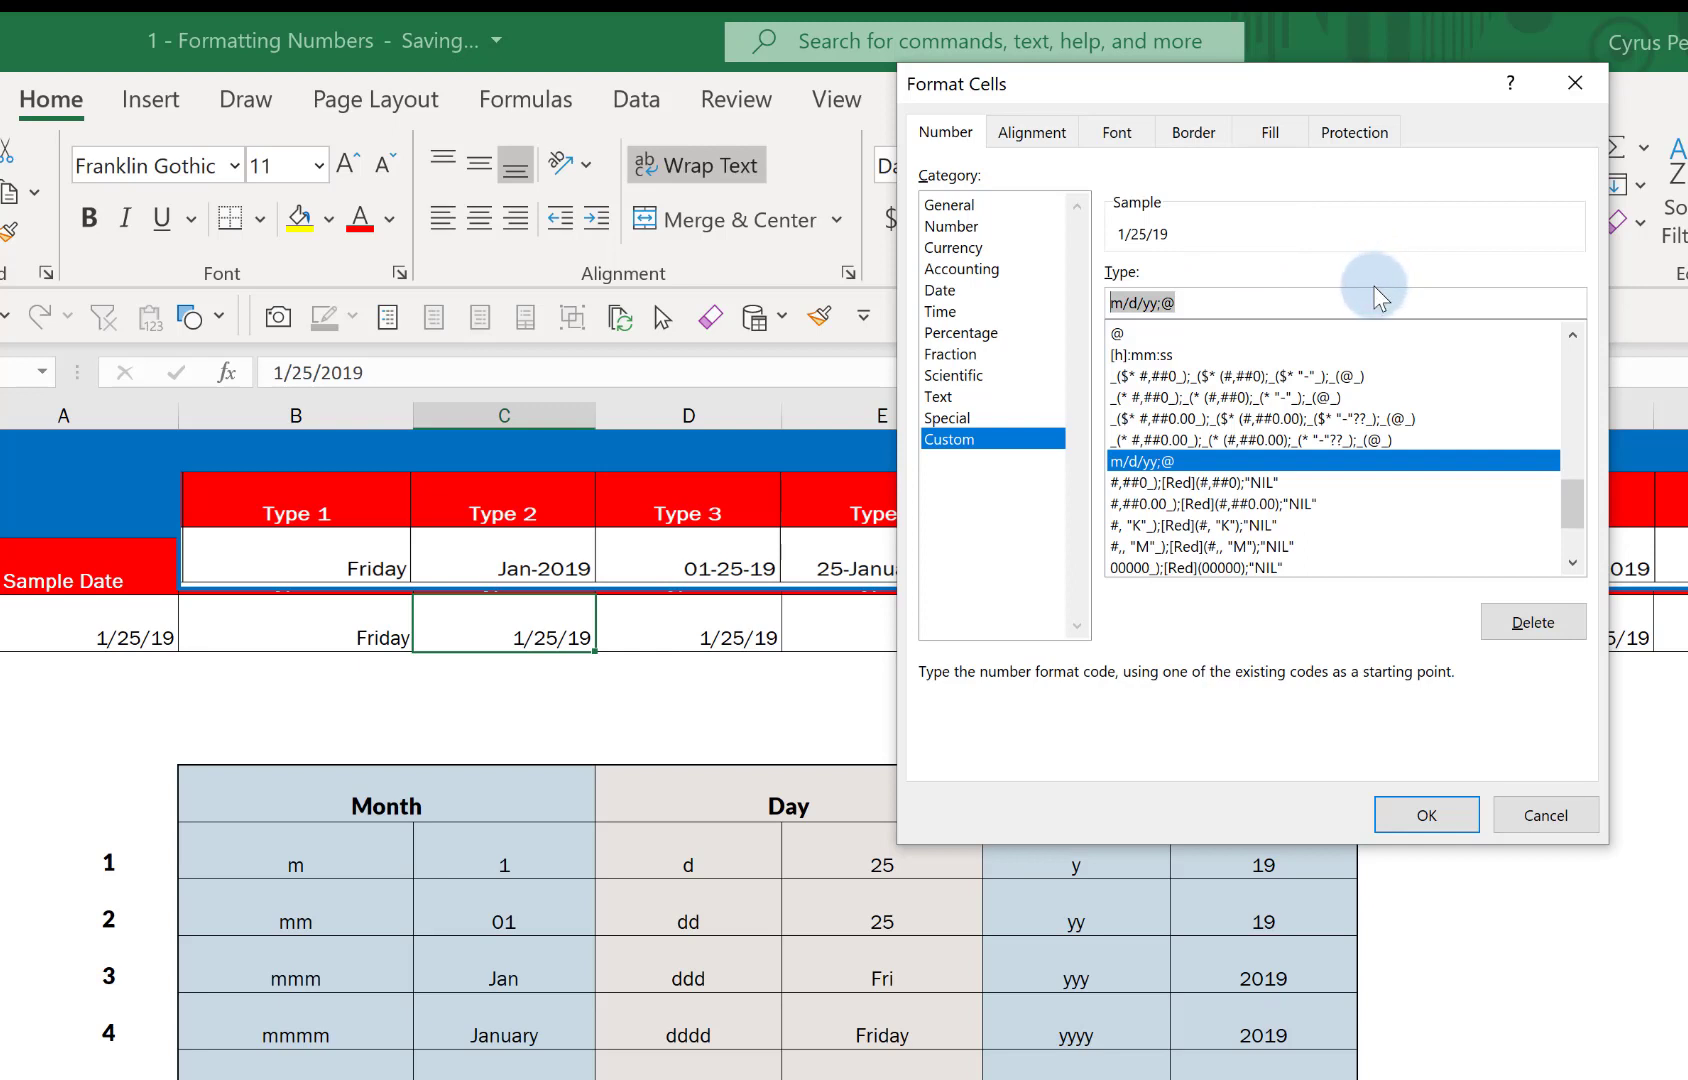
{"action": "type", "text": "mmm"}
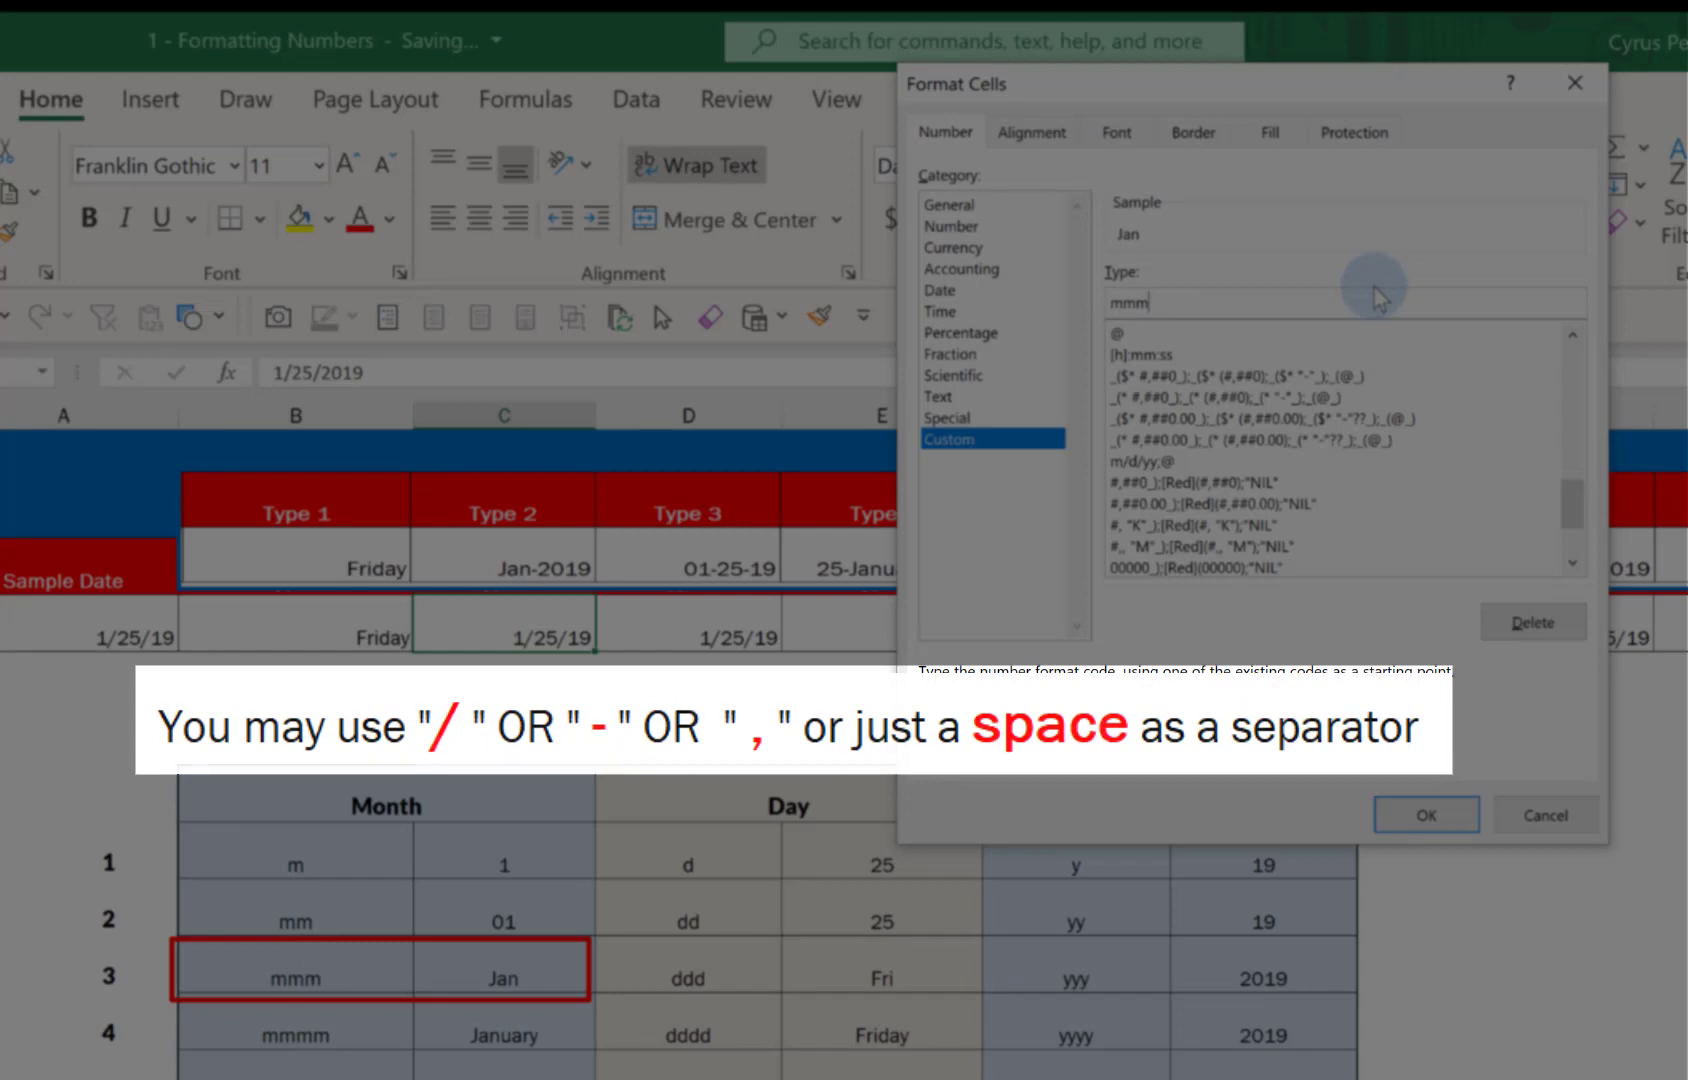
{"action": "type", "text": ","}
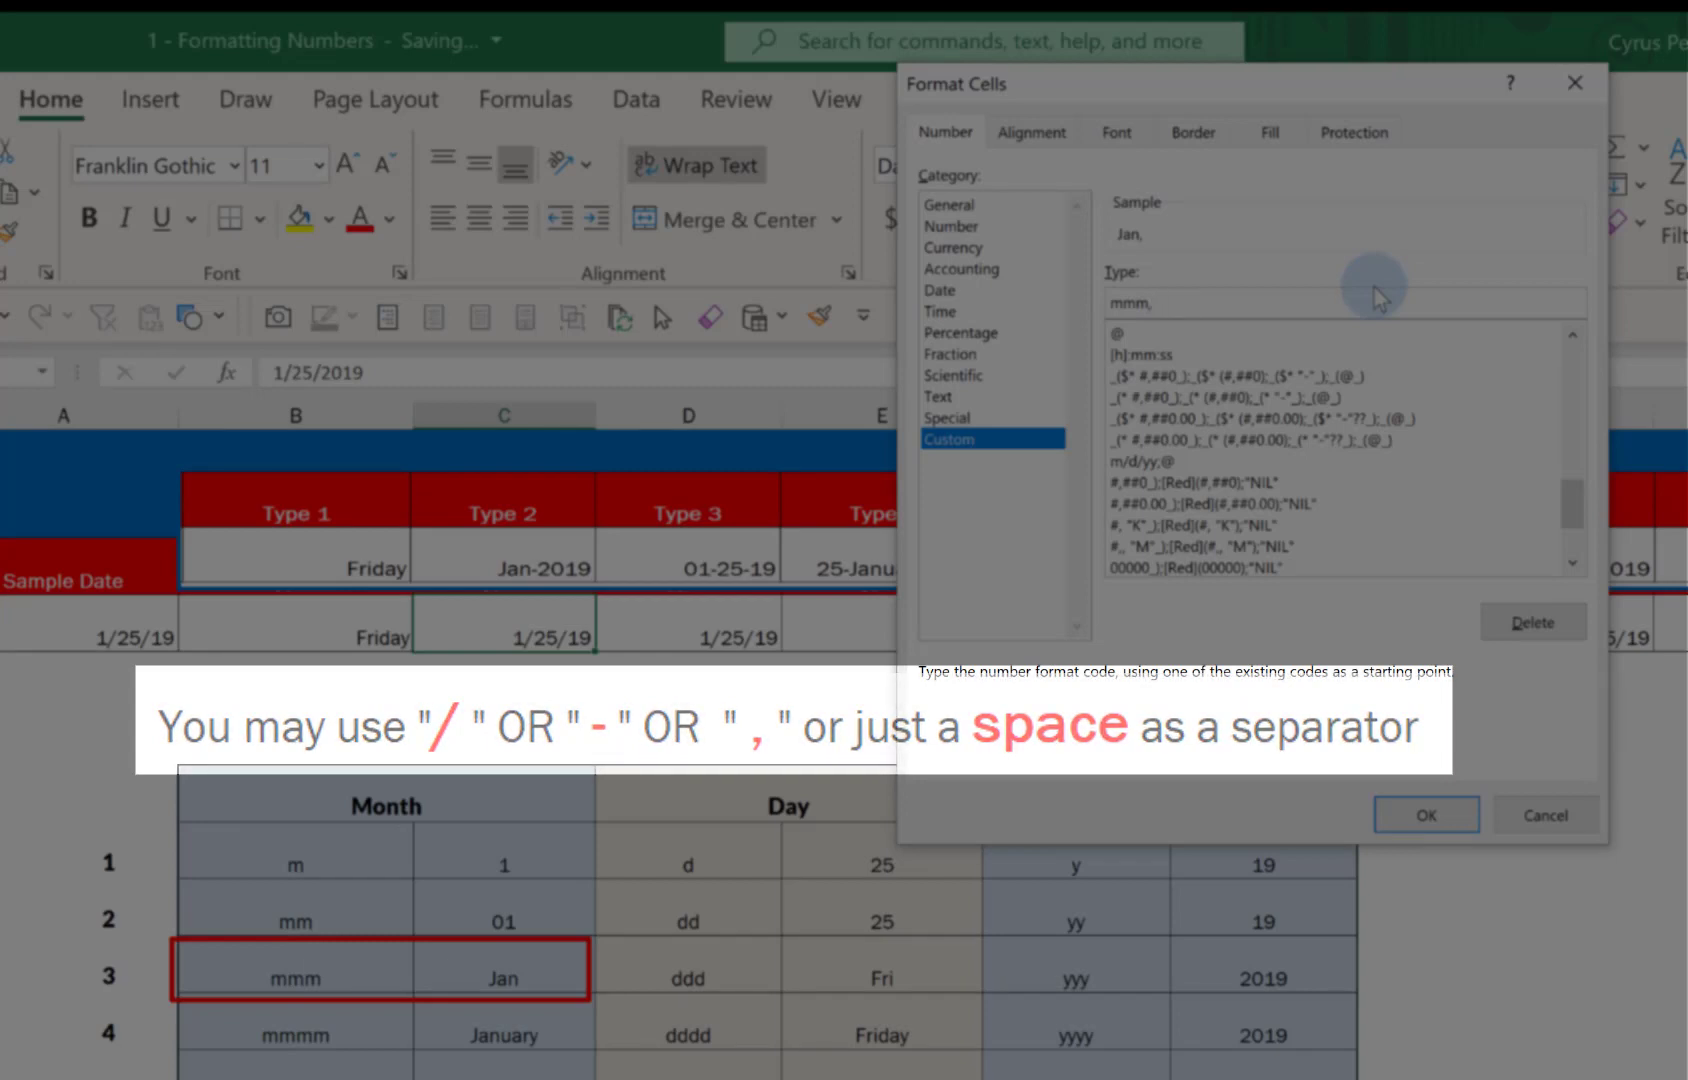
{"action": "key", "text": "BackSpace"}
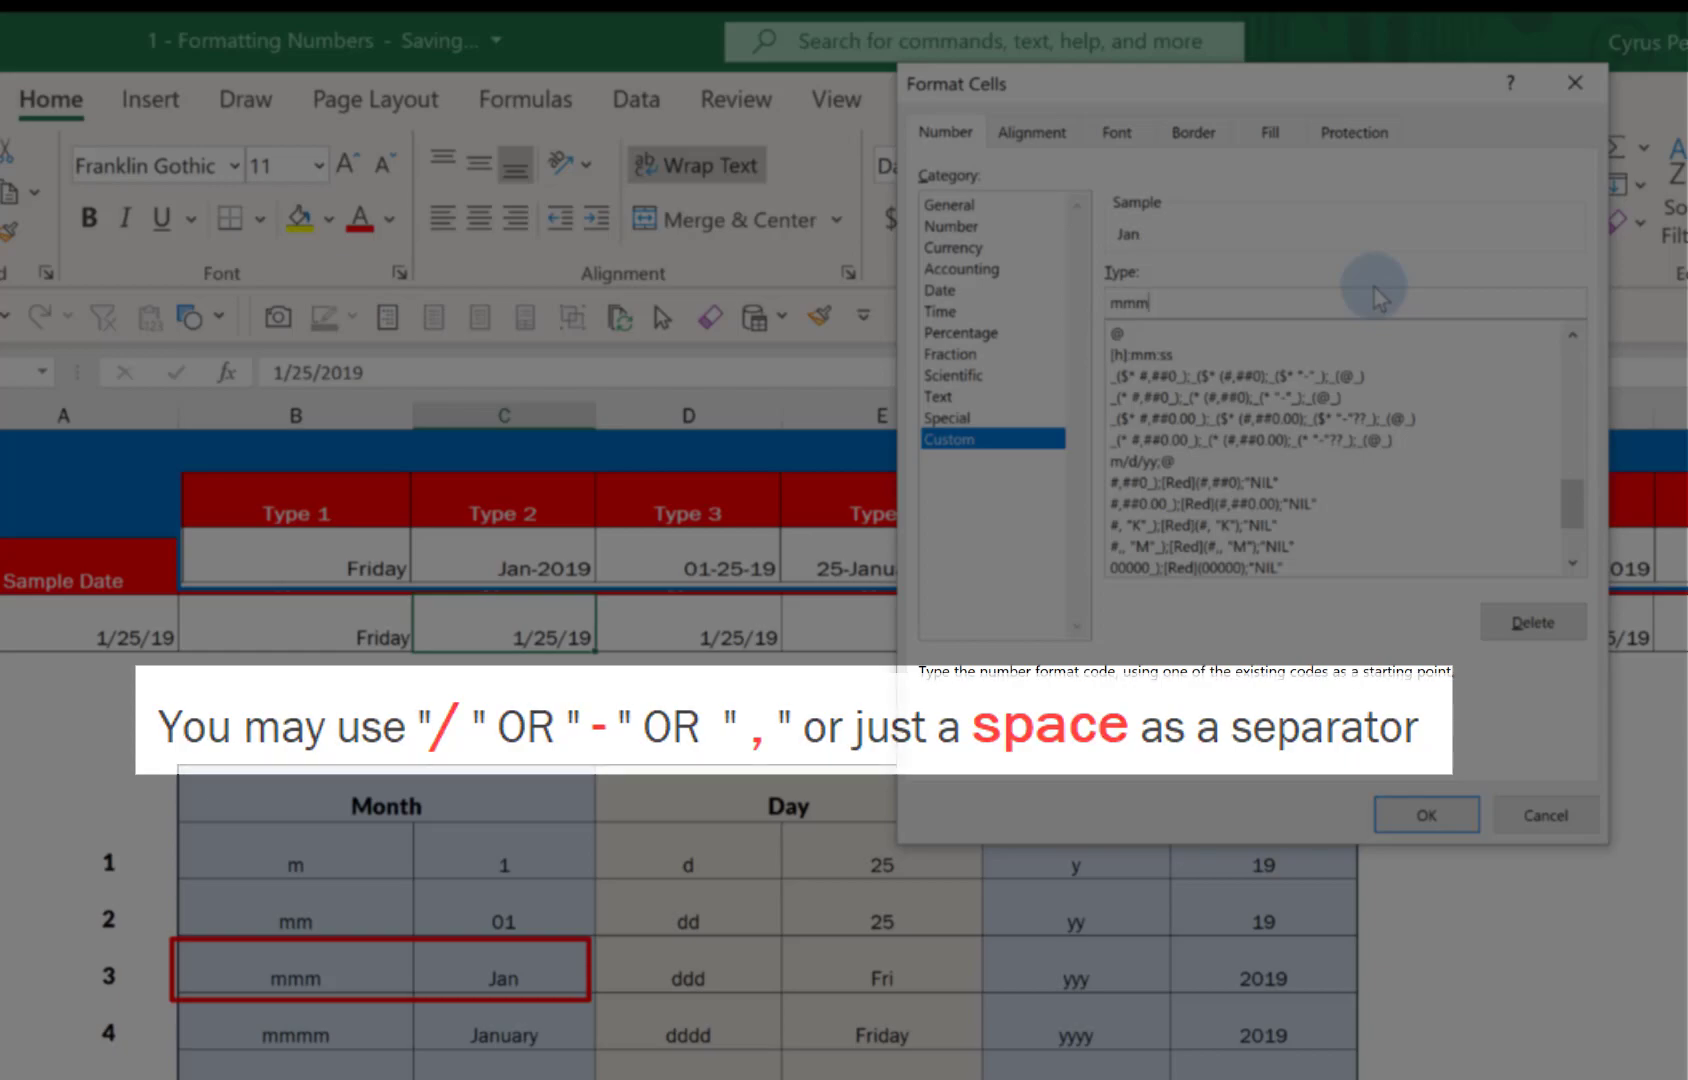
{"action": "type", "text": "-"}
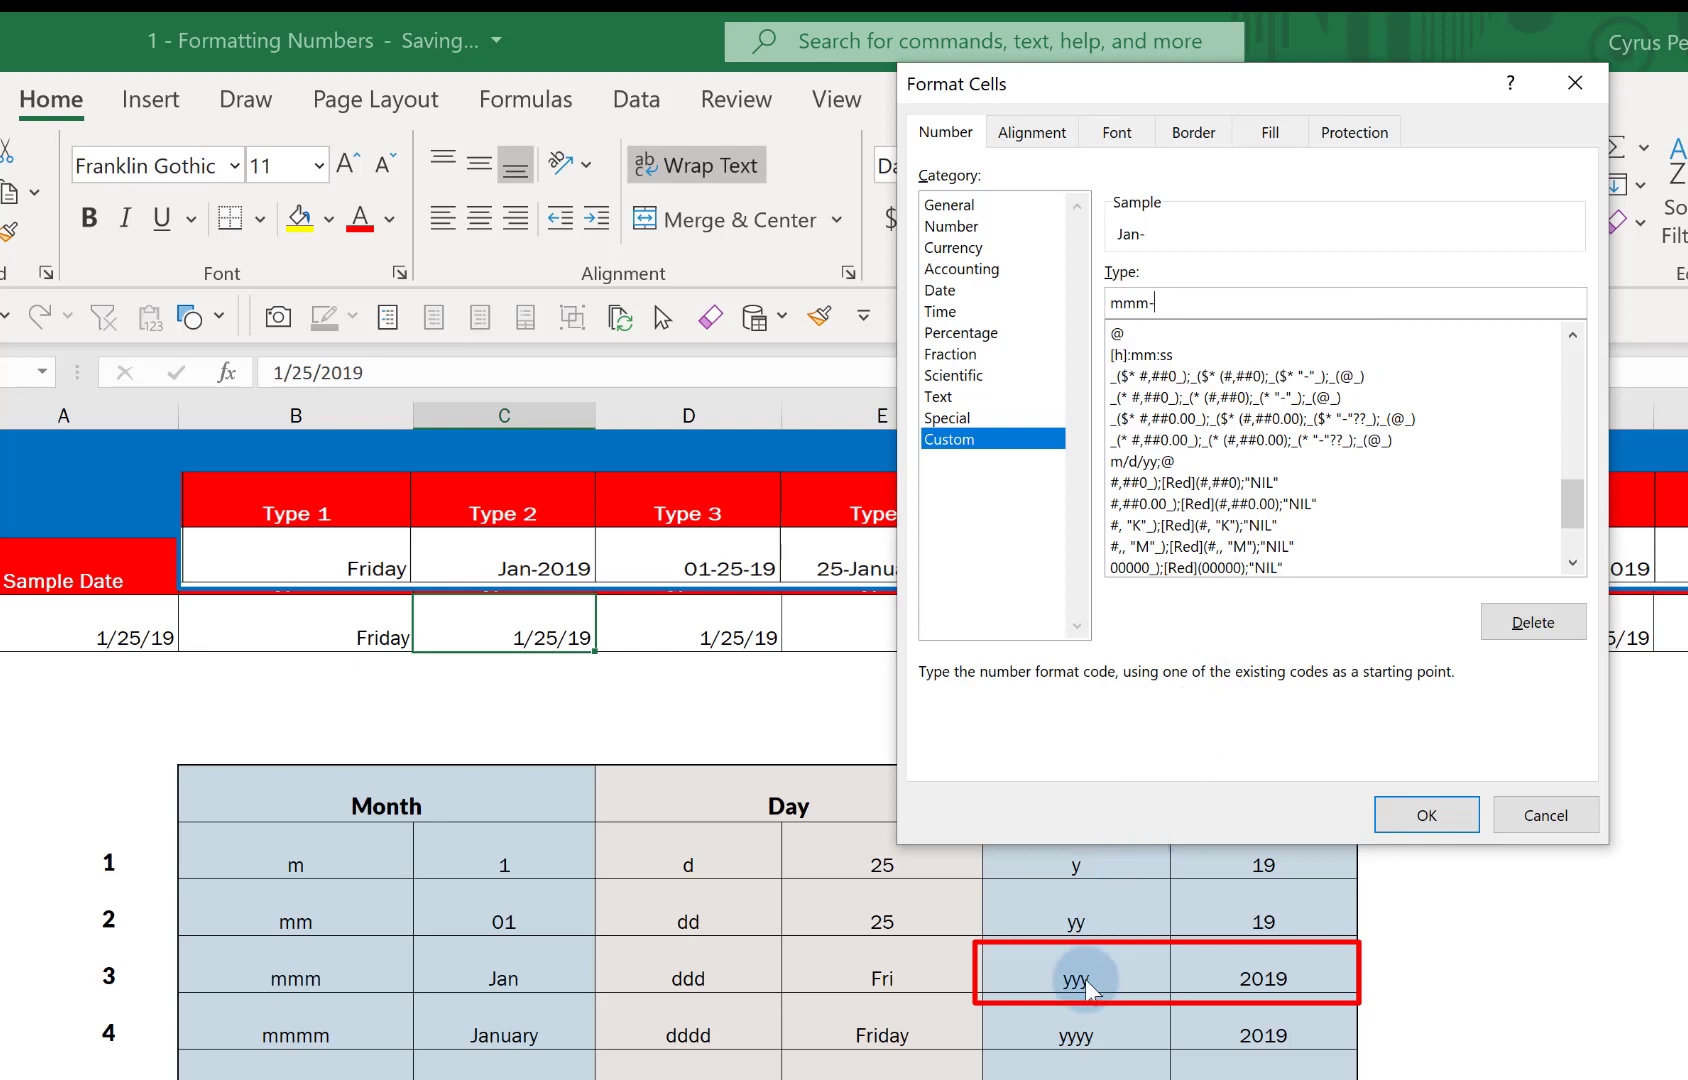
{"action": "type", "text": "yyy"}
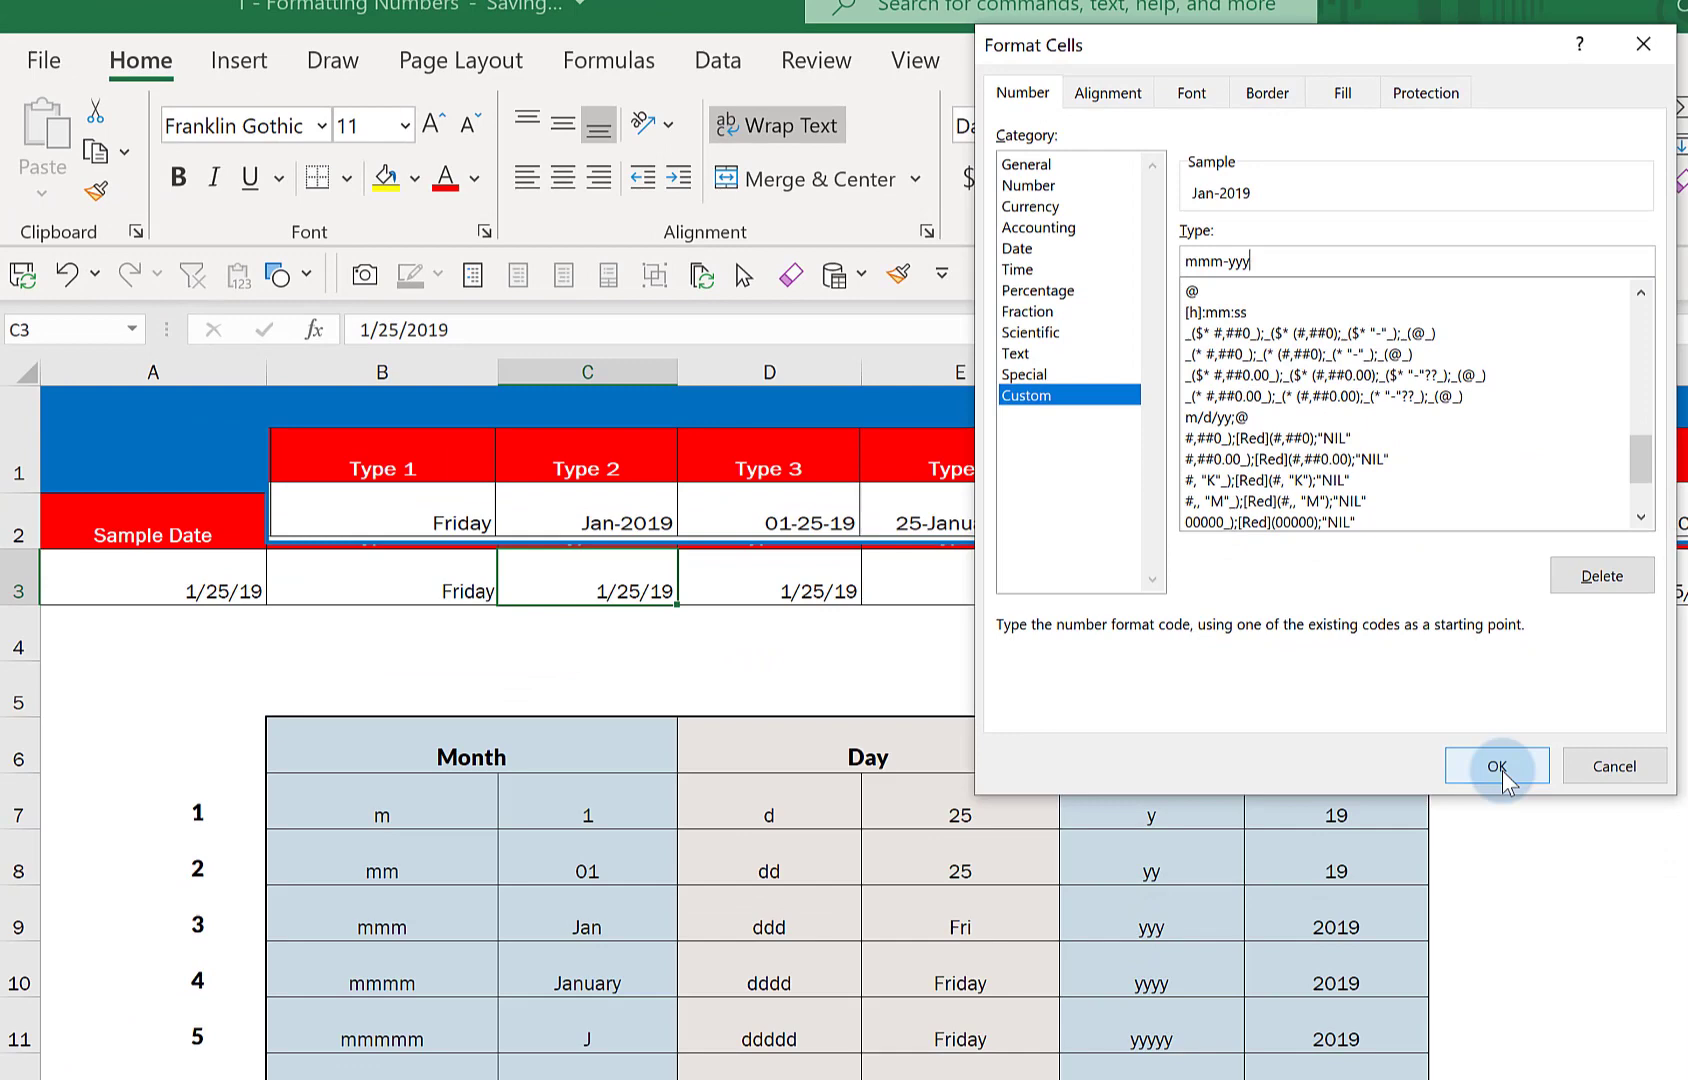
{"action": "left_click", "coordinate": [1497, 768]}
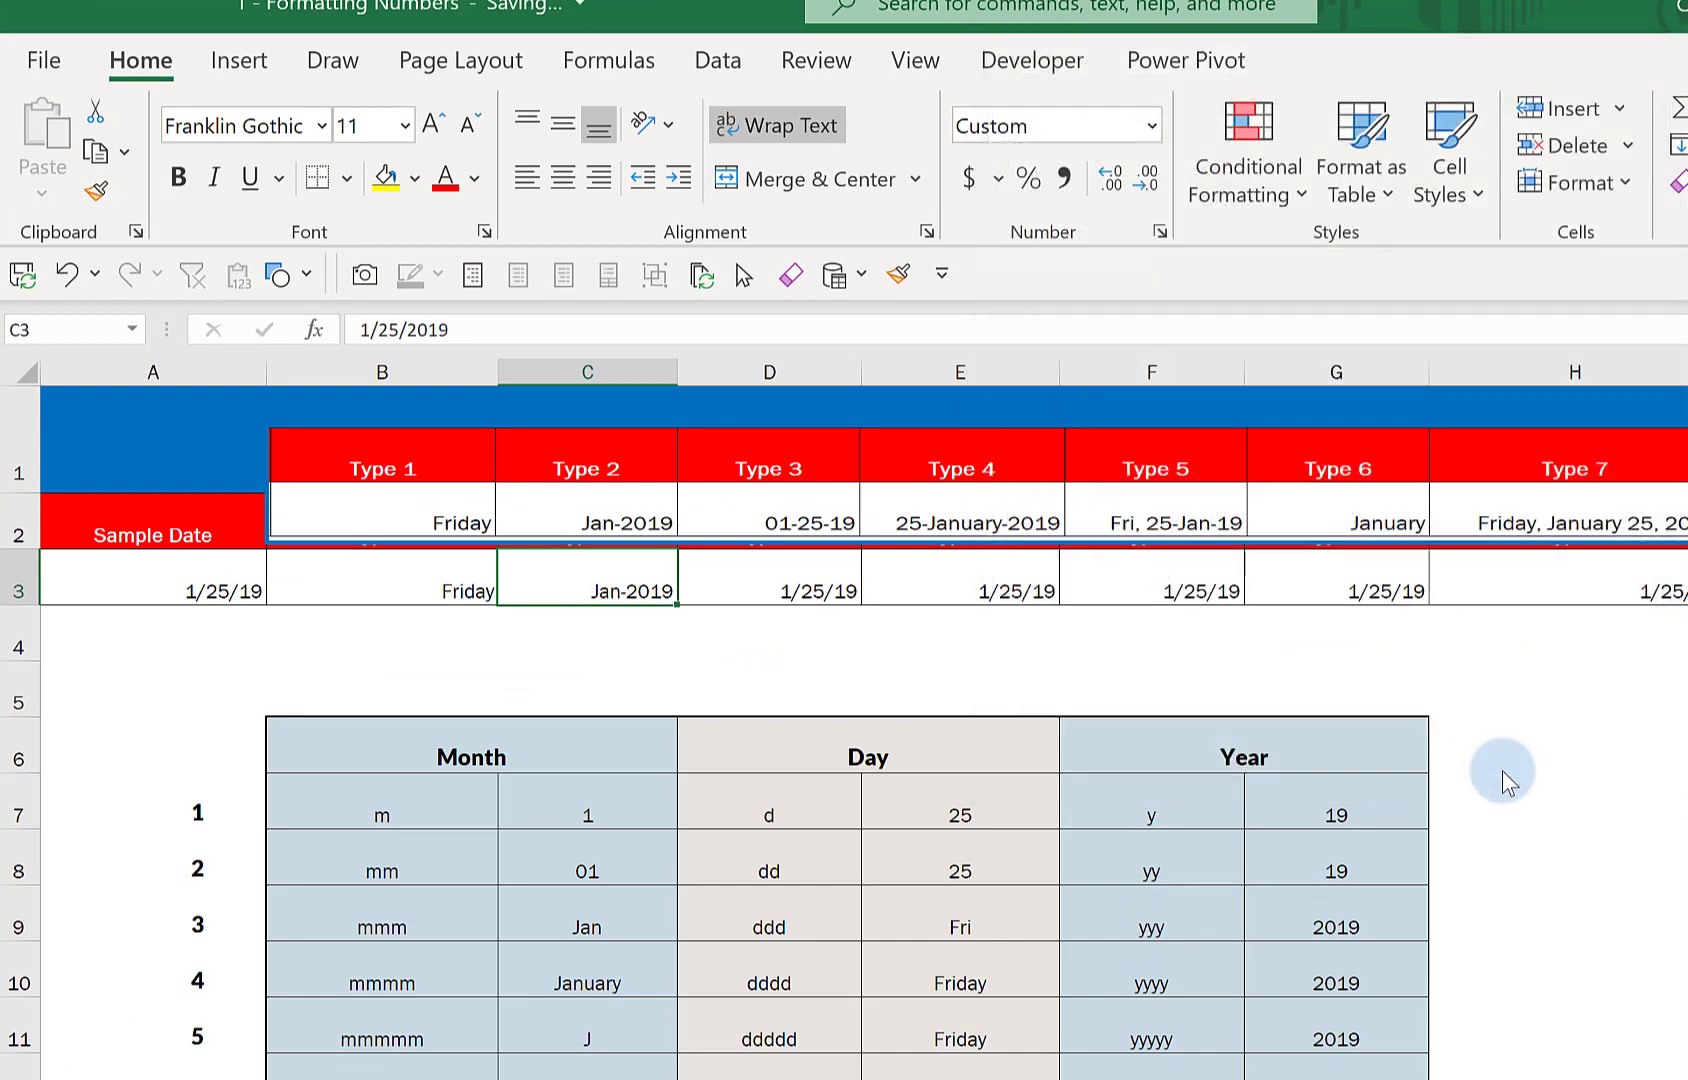
Step: Apply the custom number format mm-dd-yy to the Type 3 date in D3
{"action": "left_click", "coordinate": [759, 569]}
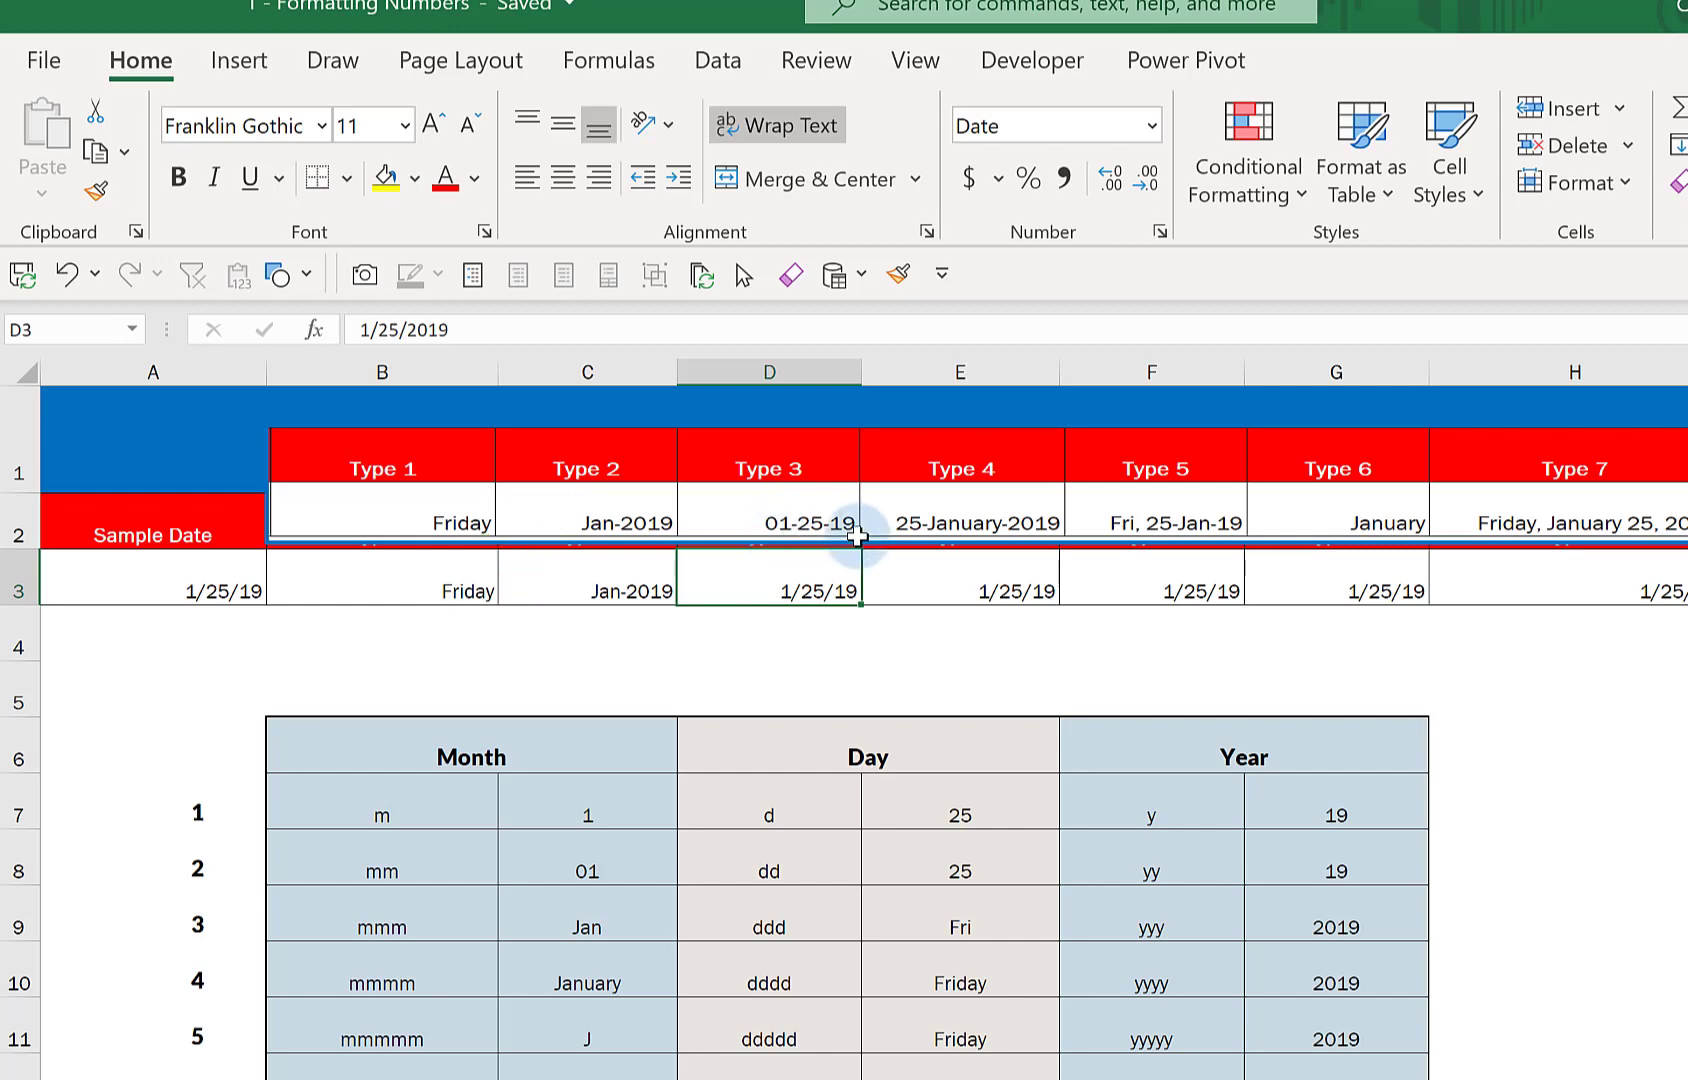
{"action": "key", "text": "ctrl+1"}
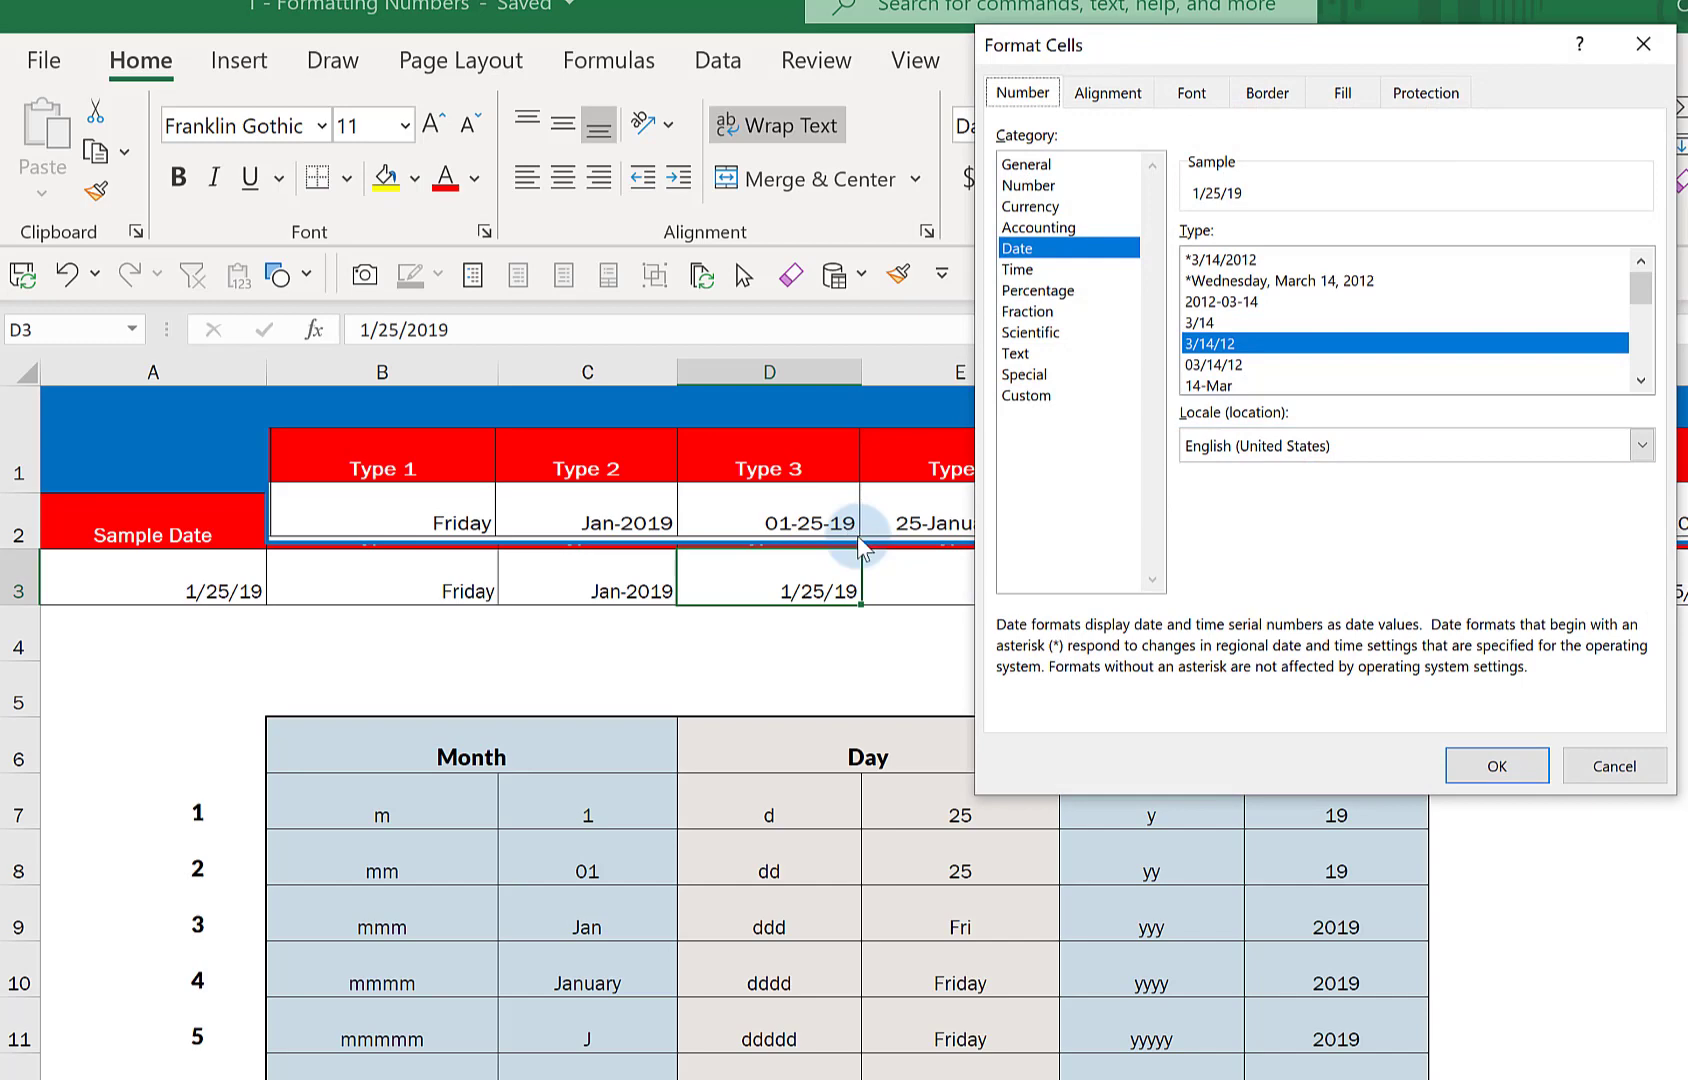
{"action": "left_click", "coordinate": [1023, 396]}
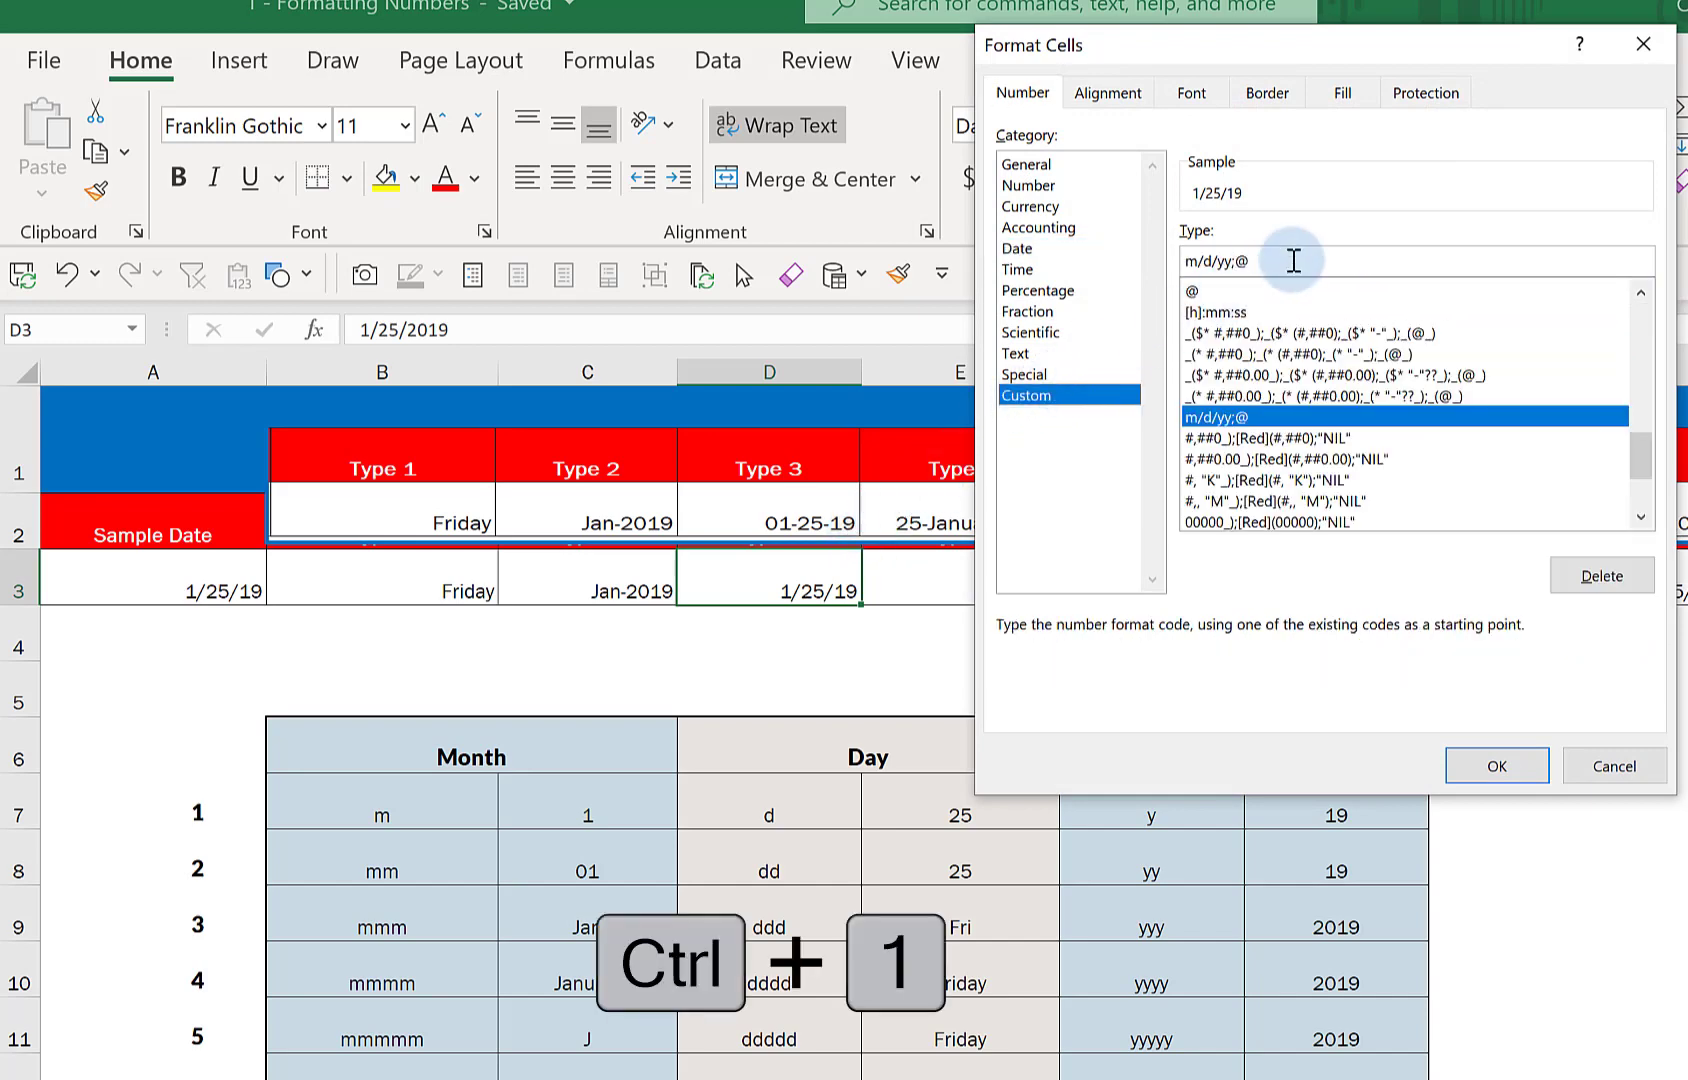
{"action": "left_click_drag", "start_coordinate": [1253, 257], "coordinate": [1129, 256]}
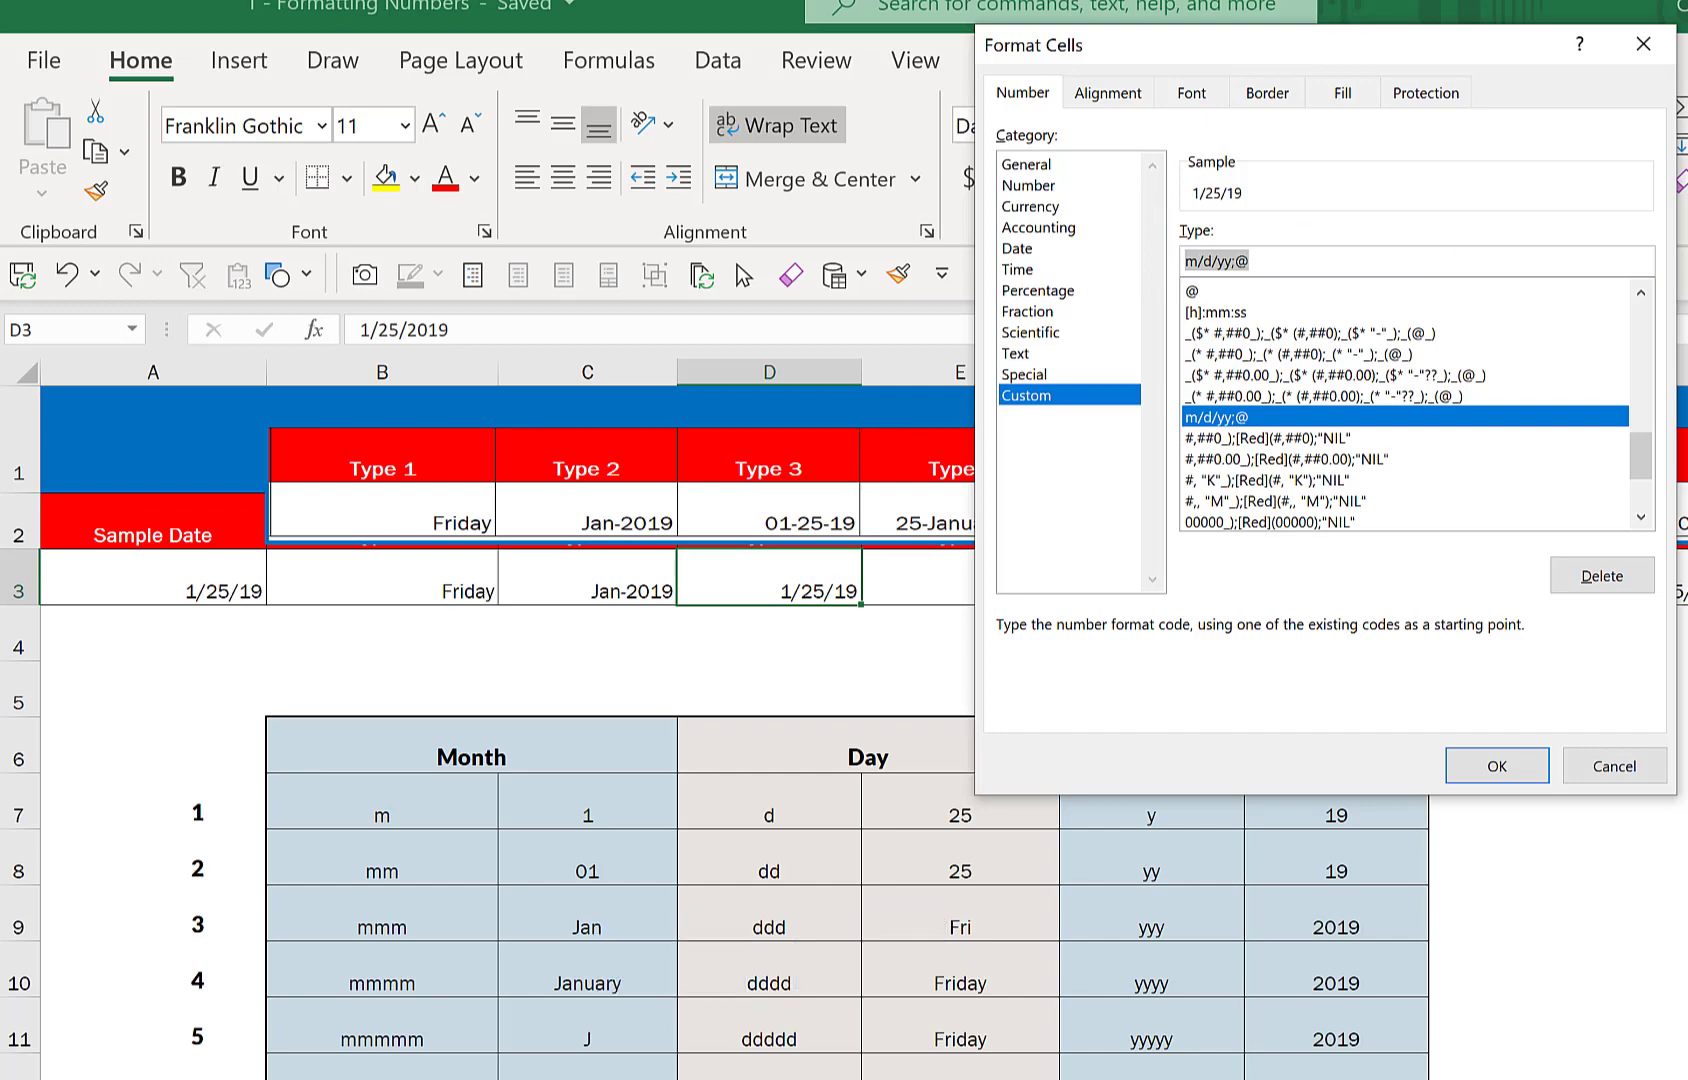
{"action": "type", "text": "mm"}
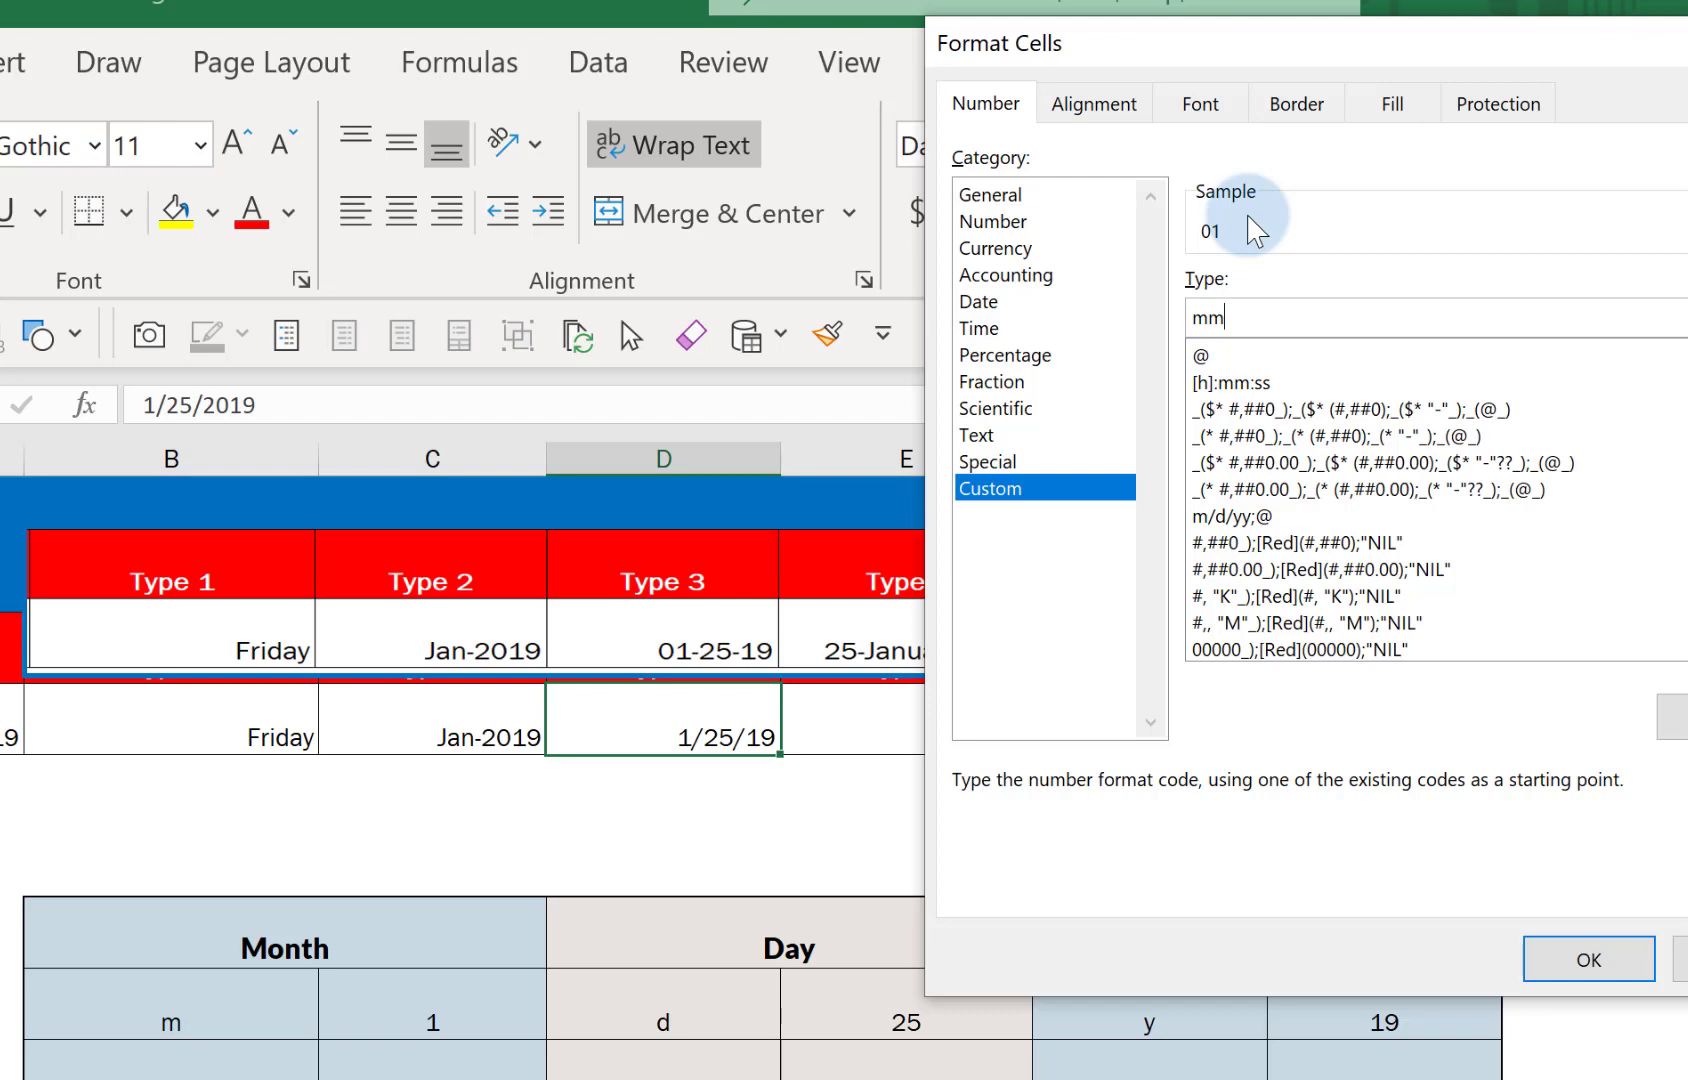
{"action": "type", "text": "-dd-yy"}
{"action": "left_click", "coordinate": [1589, 958]}
Step: Apply the custom number format dd-mmmm-yyy to the Type 4 date in E3
{"action": "left_click", "coordinate": [874, 700]}
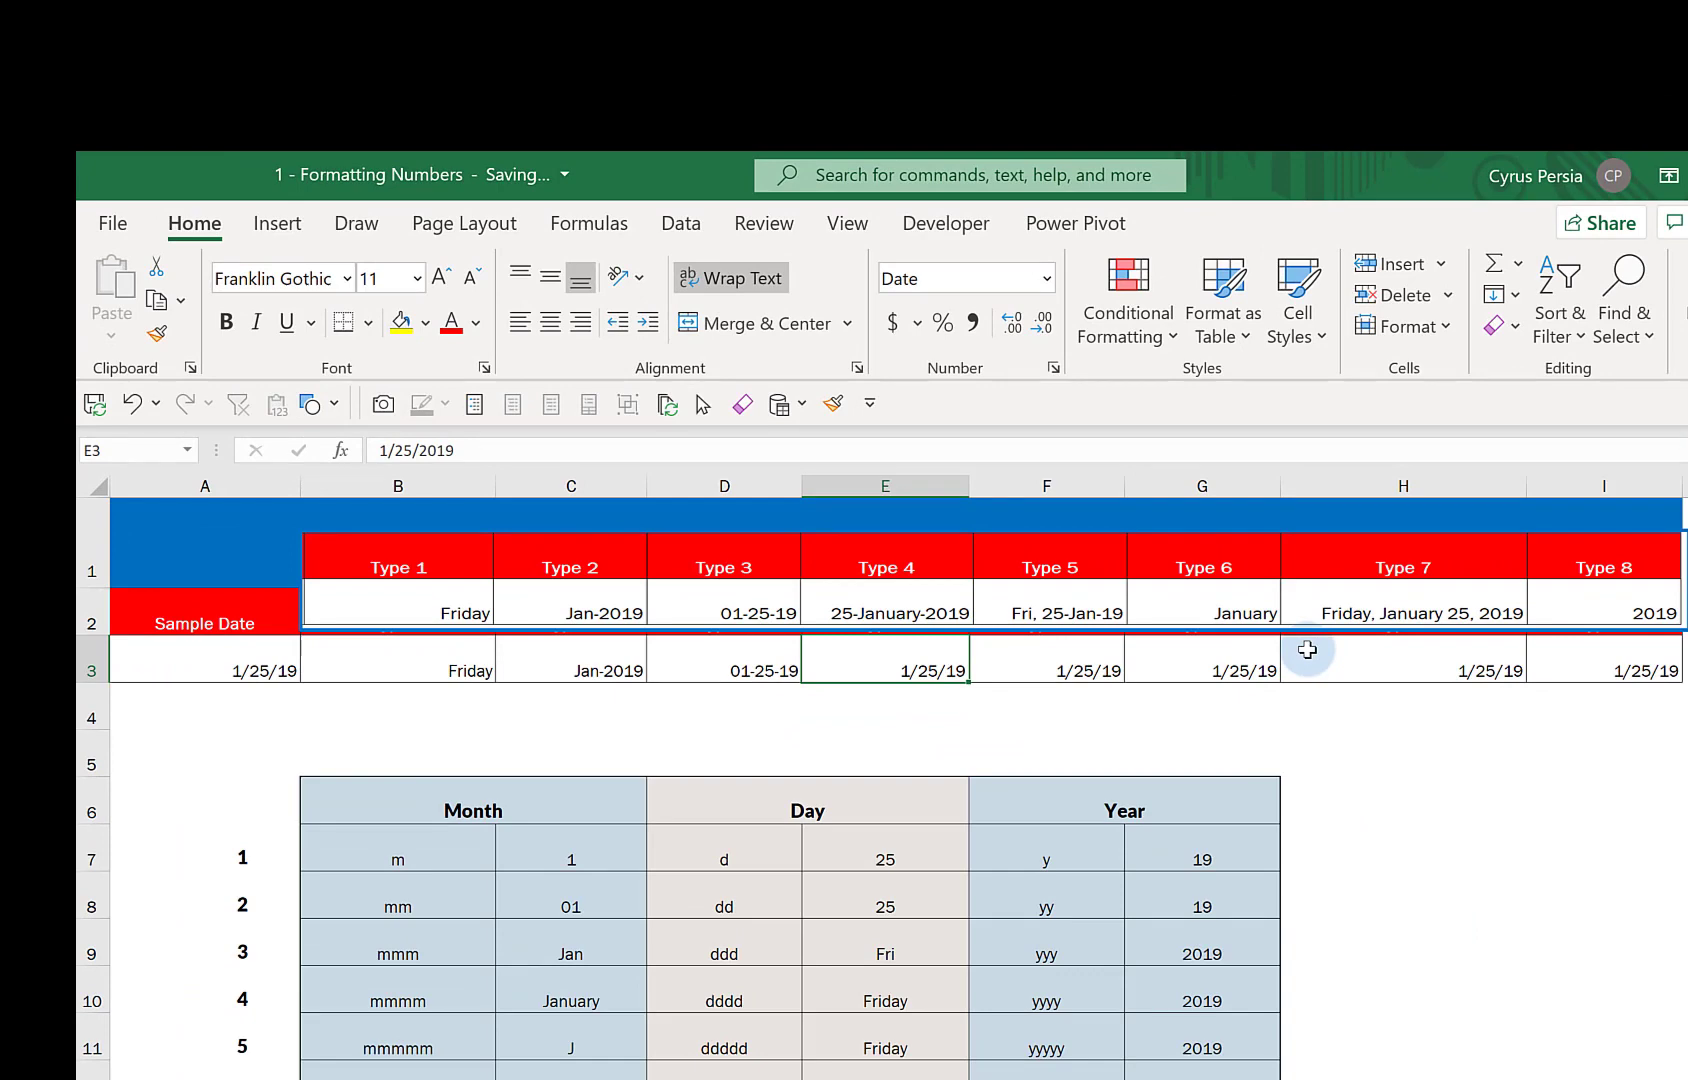
{"action": "key", "text": "ctrl+1"}
{"action": "left_click_drag", "start_coordinate": [1402, 233], "coordinate": [1420, 232]}
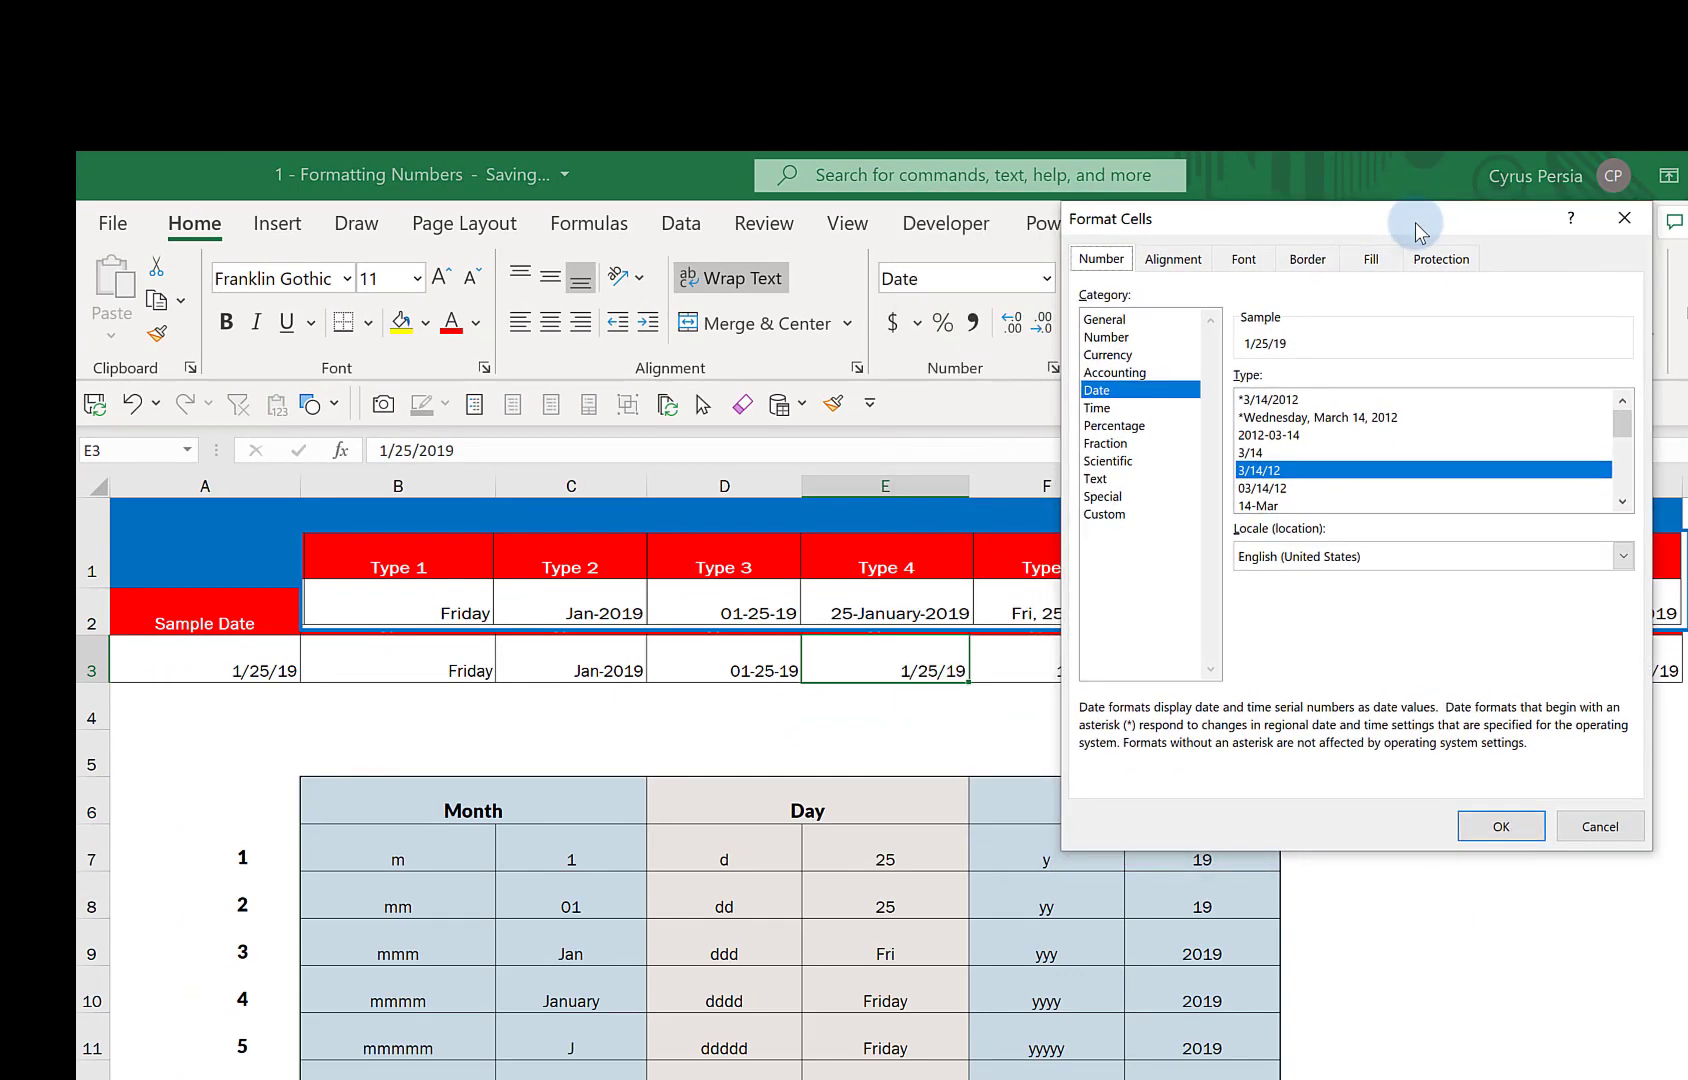
{"action": "left_click", "coordinate": [1102, 514]}
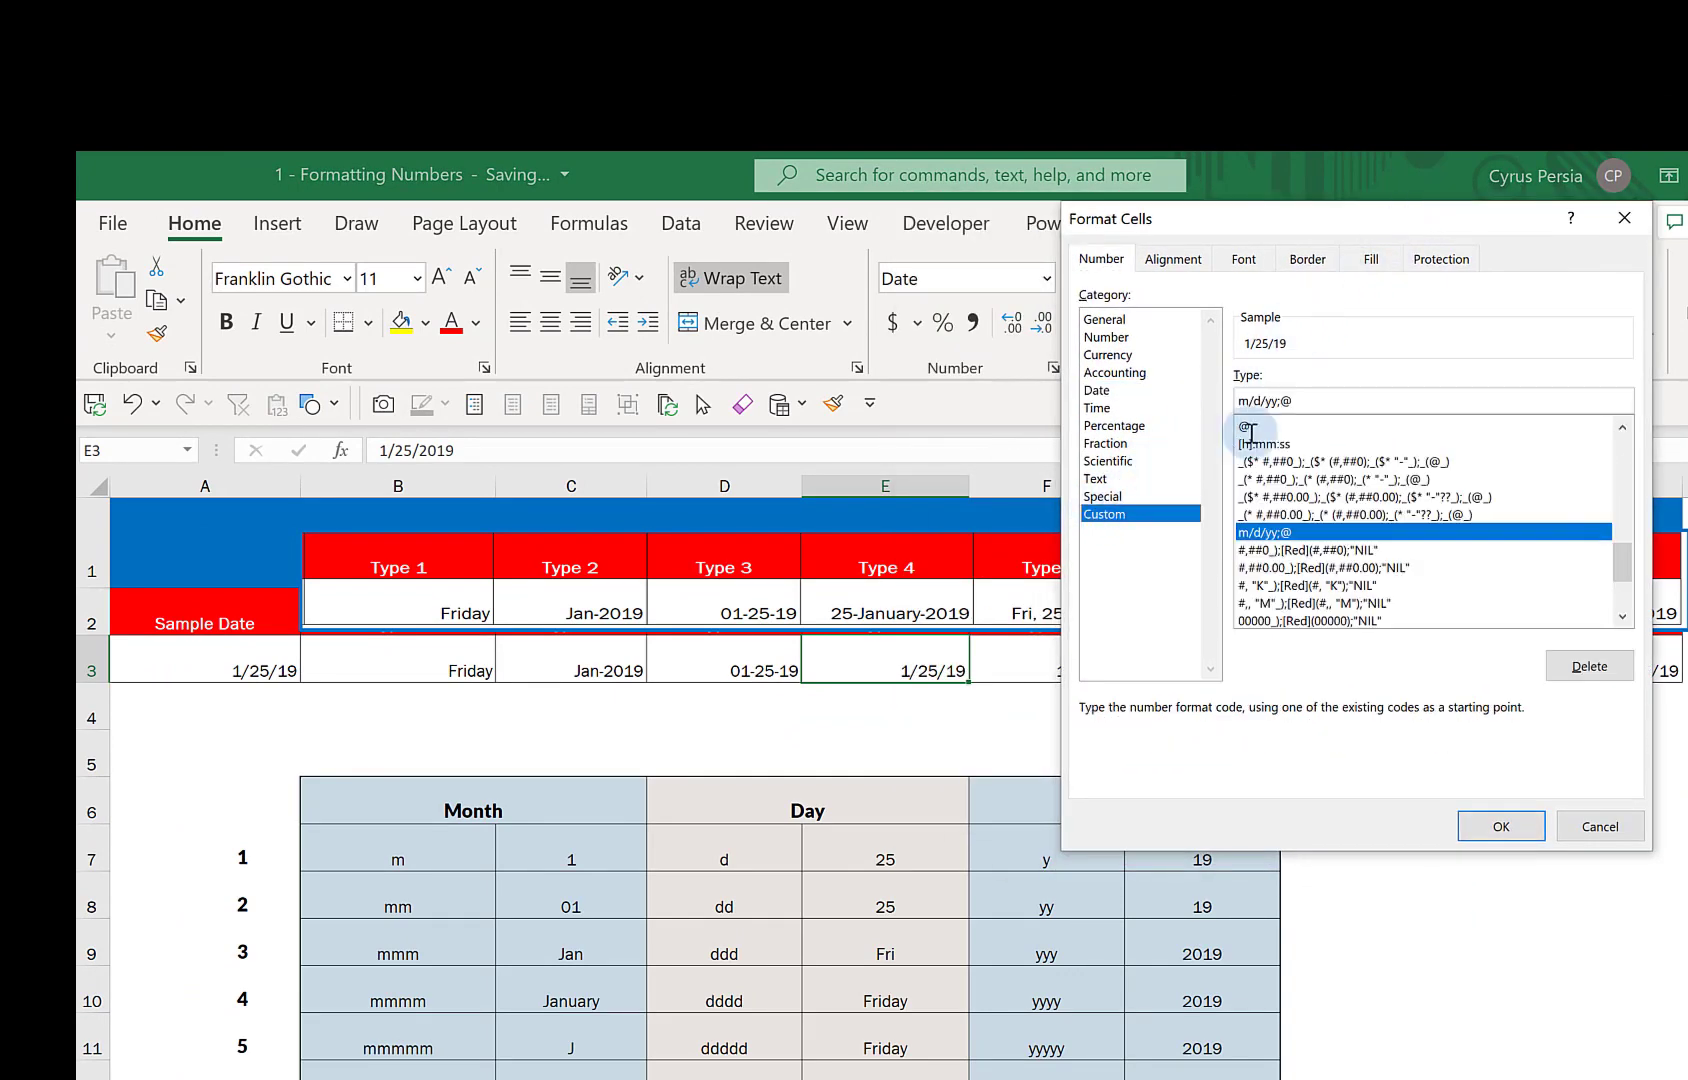
{"action": "left_click_drag", "start_coordinate": [1319, 400], "coordinate": [1176, 403]}
{"action": "key", "text": "BackSpace"}
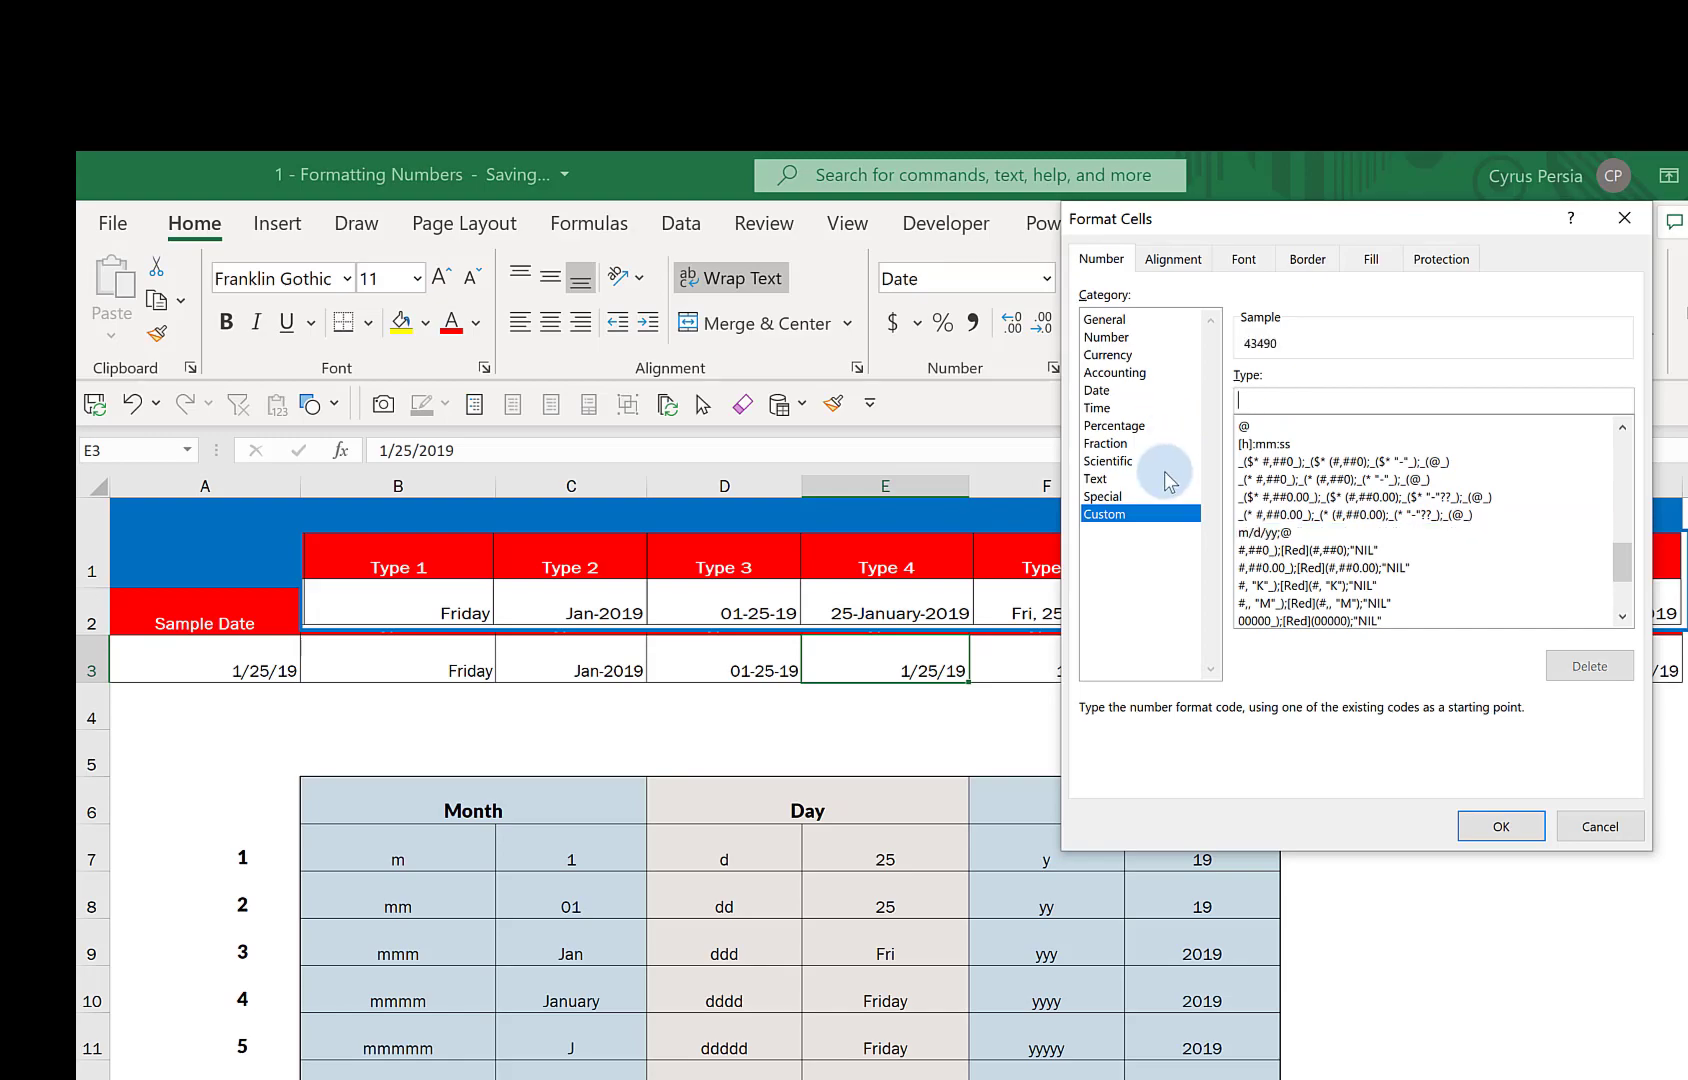
{"action": "type", "text": "dd-"}
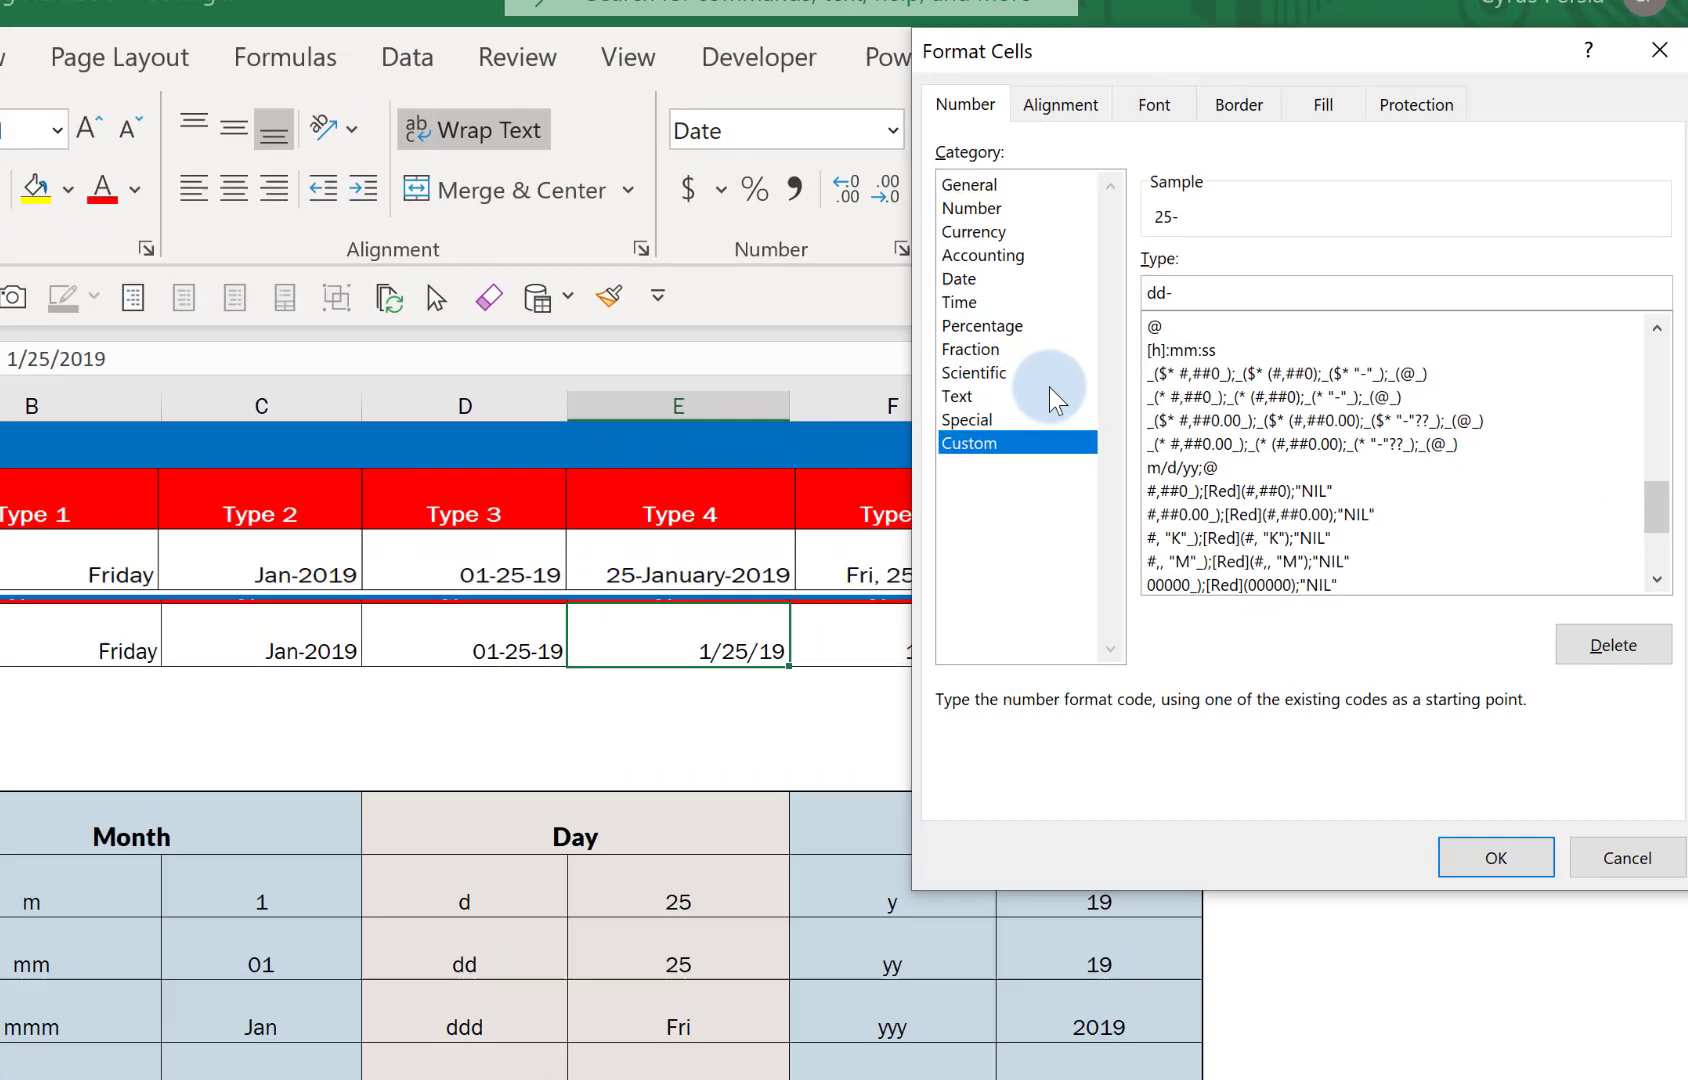
{"action": "type", "text": "mmmm"}
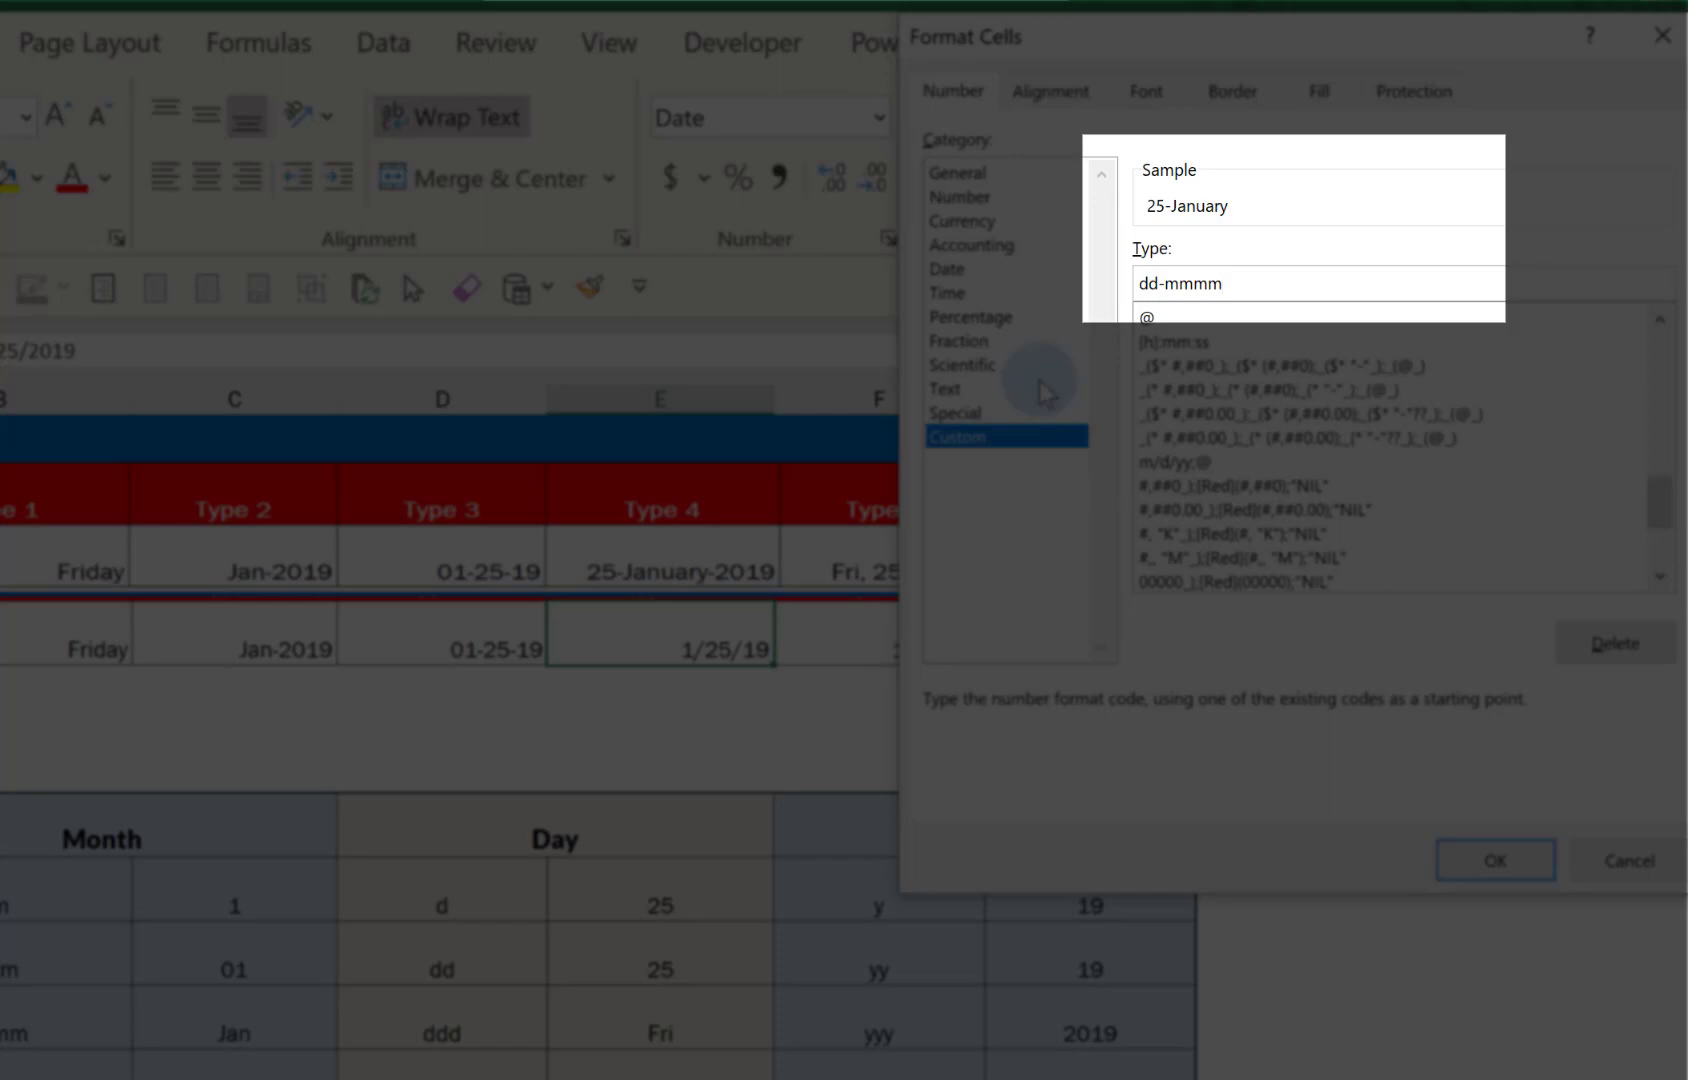
{"action": "type", "text": "-yyy"}
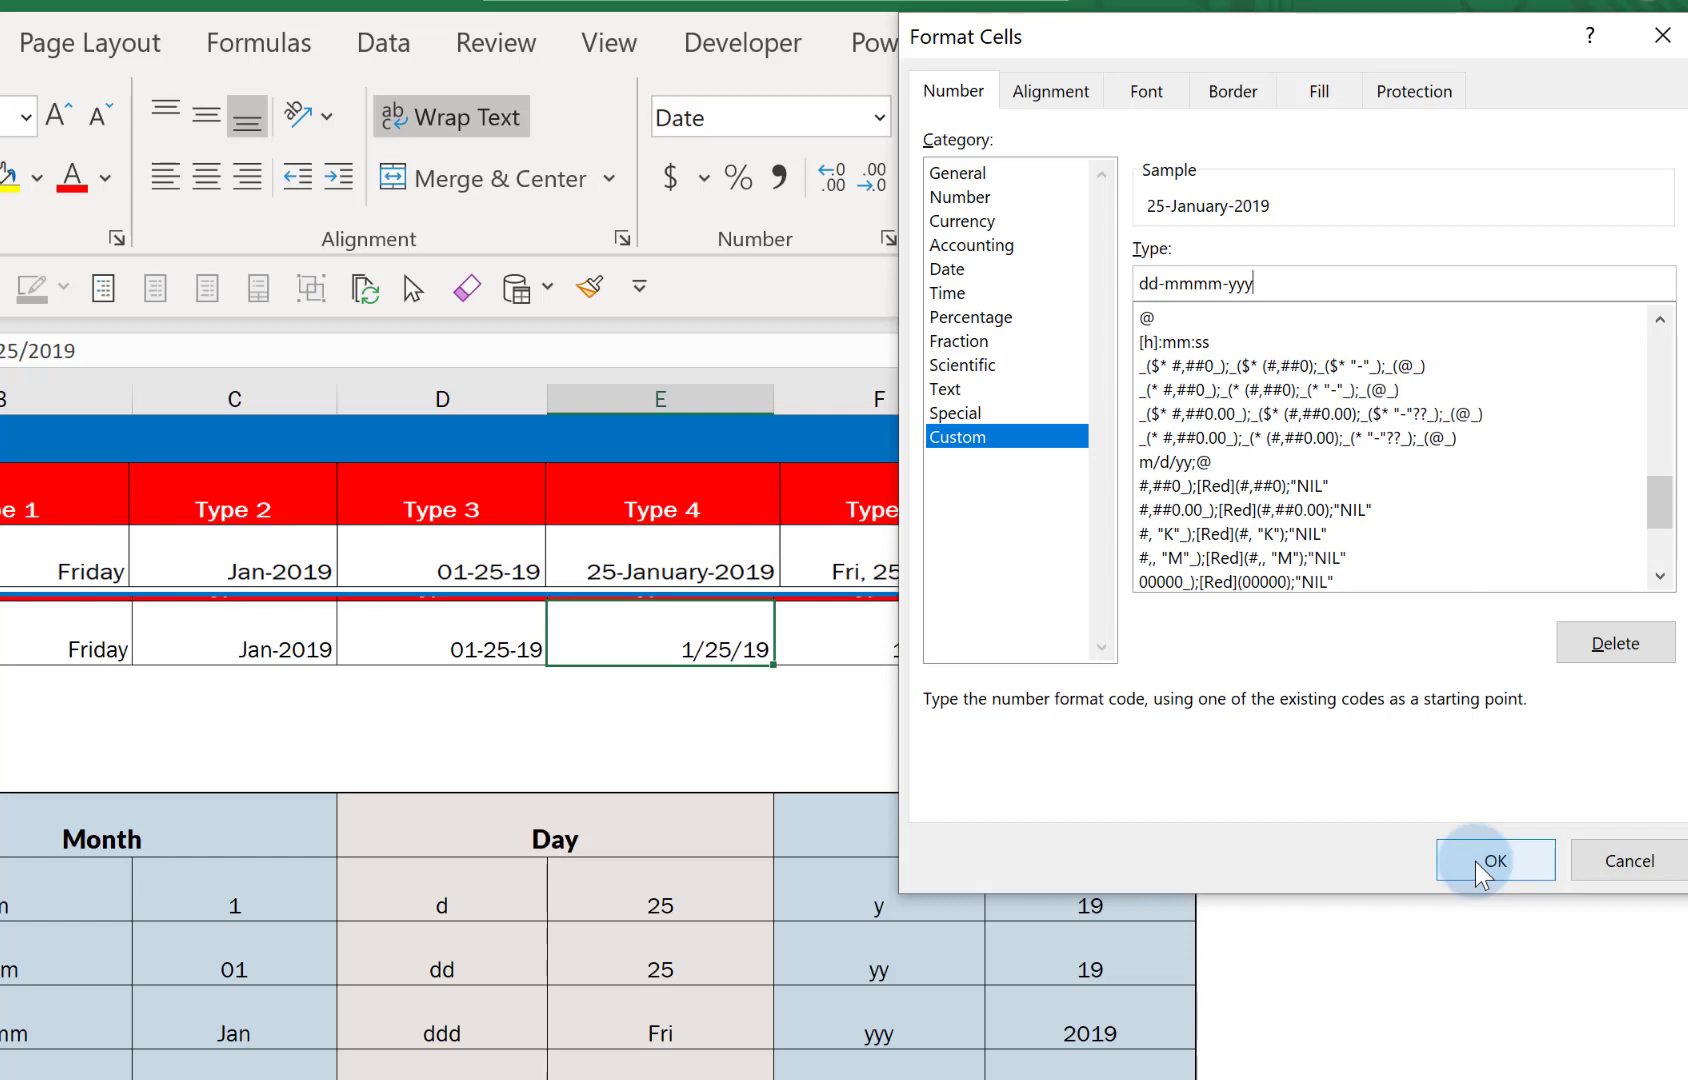
{"action": "left_click", "coordinate": [1476, 863]}
Step: Apply the custom number format "ddd, dd-mmm-yy" to the Type 5 date in F3, with a comma and space after the weekday
{"action": "left_click", "coordinate": [891, 632]}
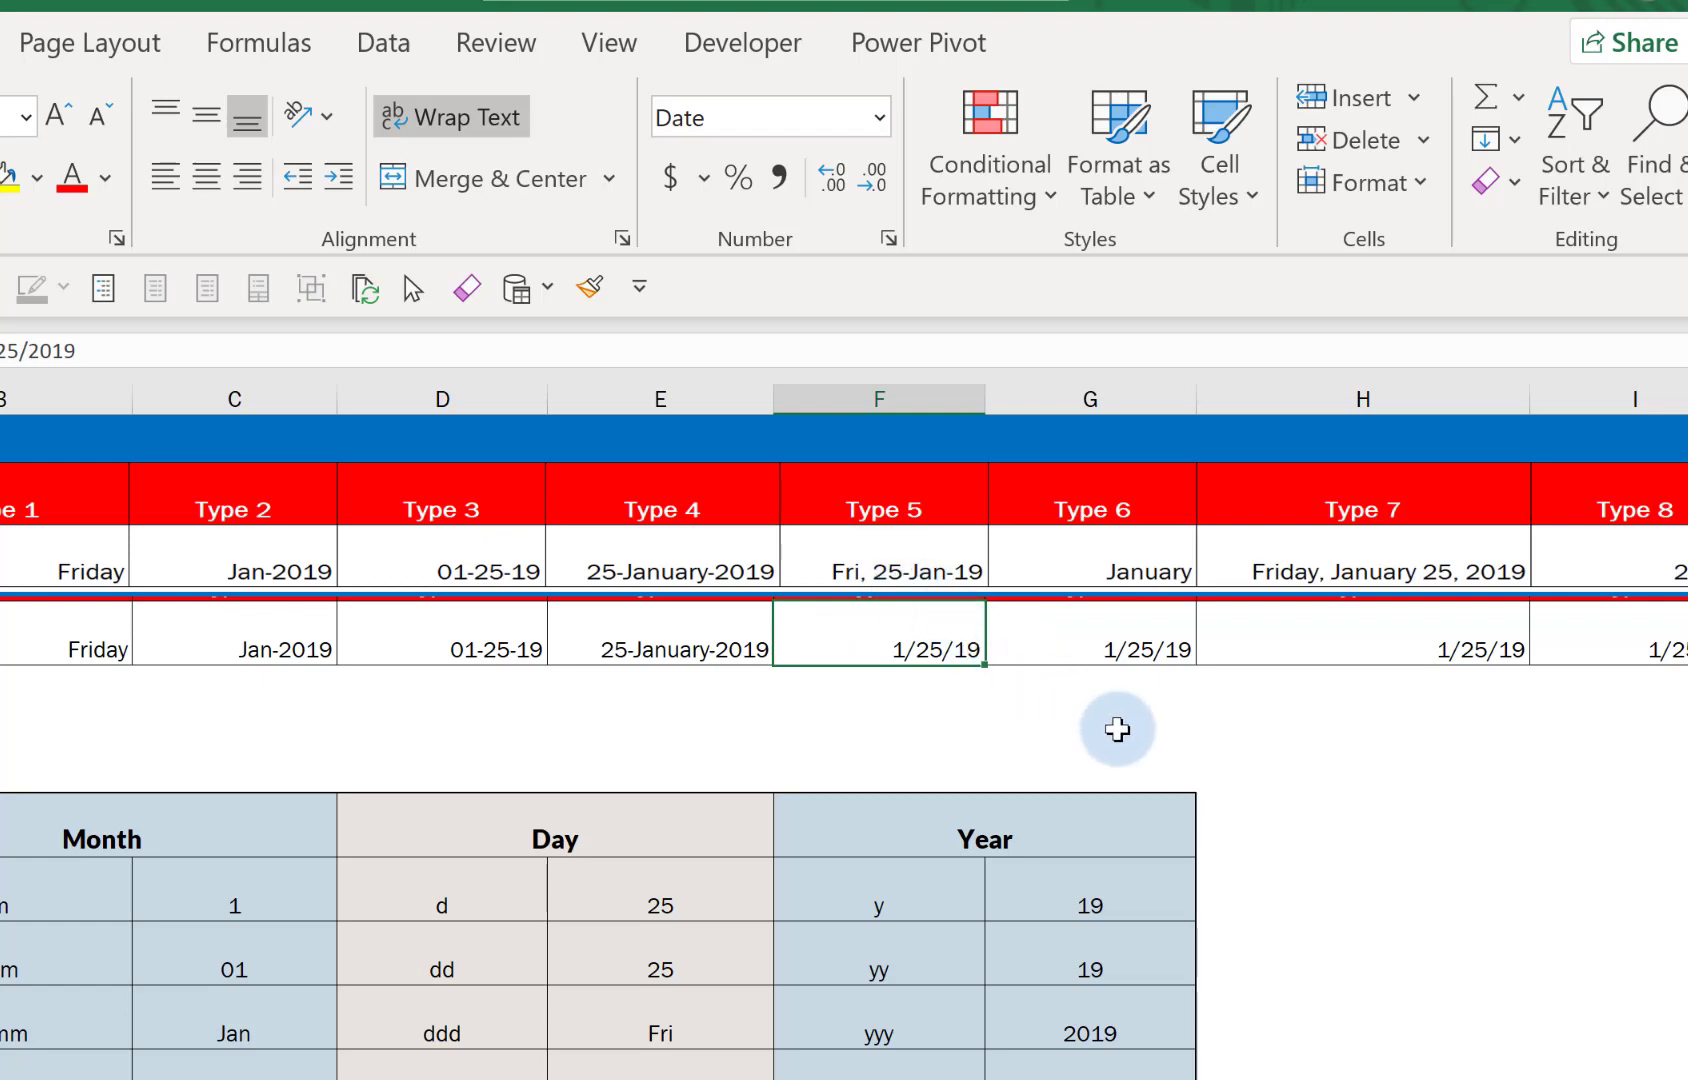
{"action": "key", "text": "ctrl+1"}
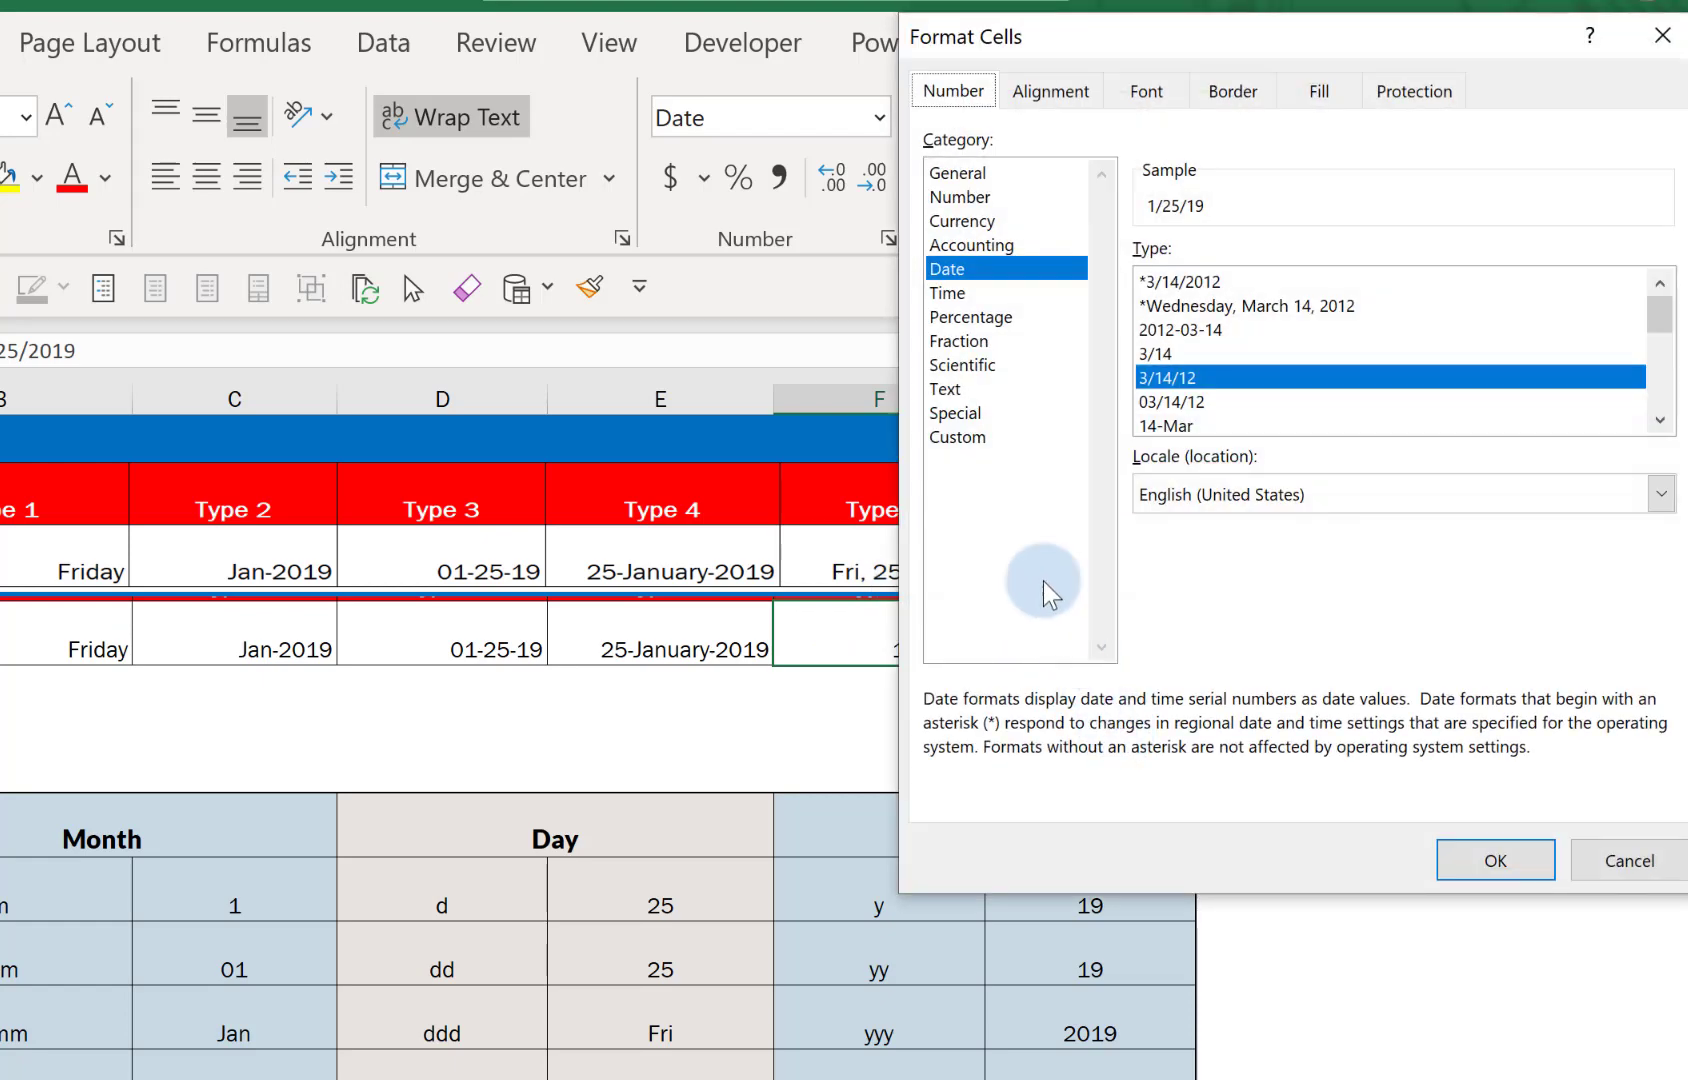
{"action": "left_click", "coordinate": [960, 437]}
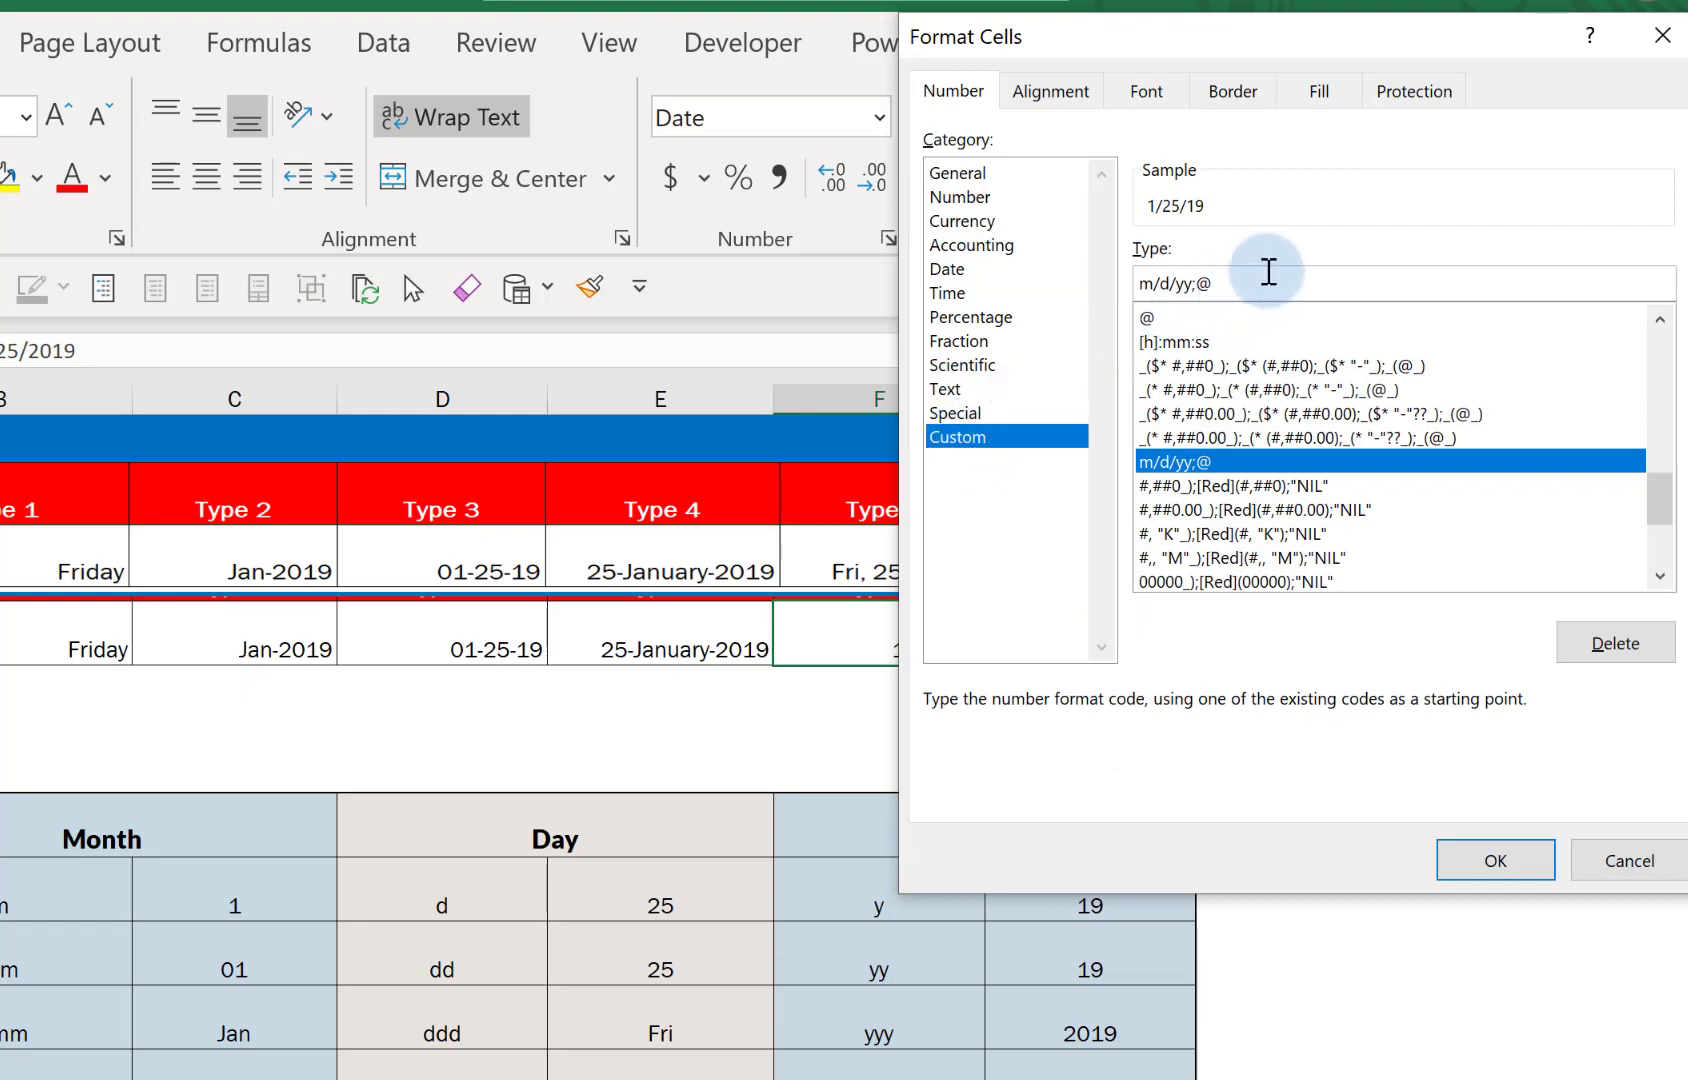
{"action": "left_click_drag", "start_coordinate": [1171, 47], "coordinate": [1369, 133]}
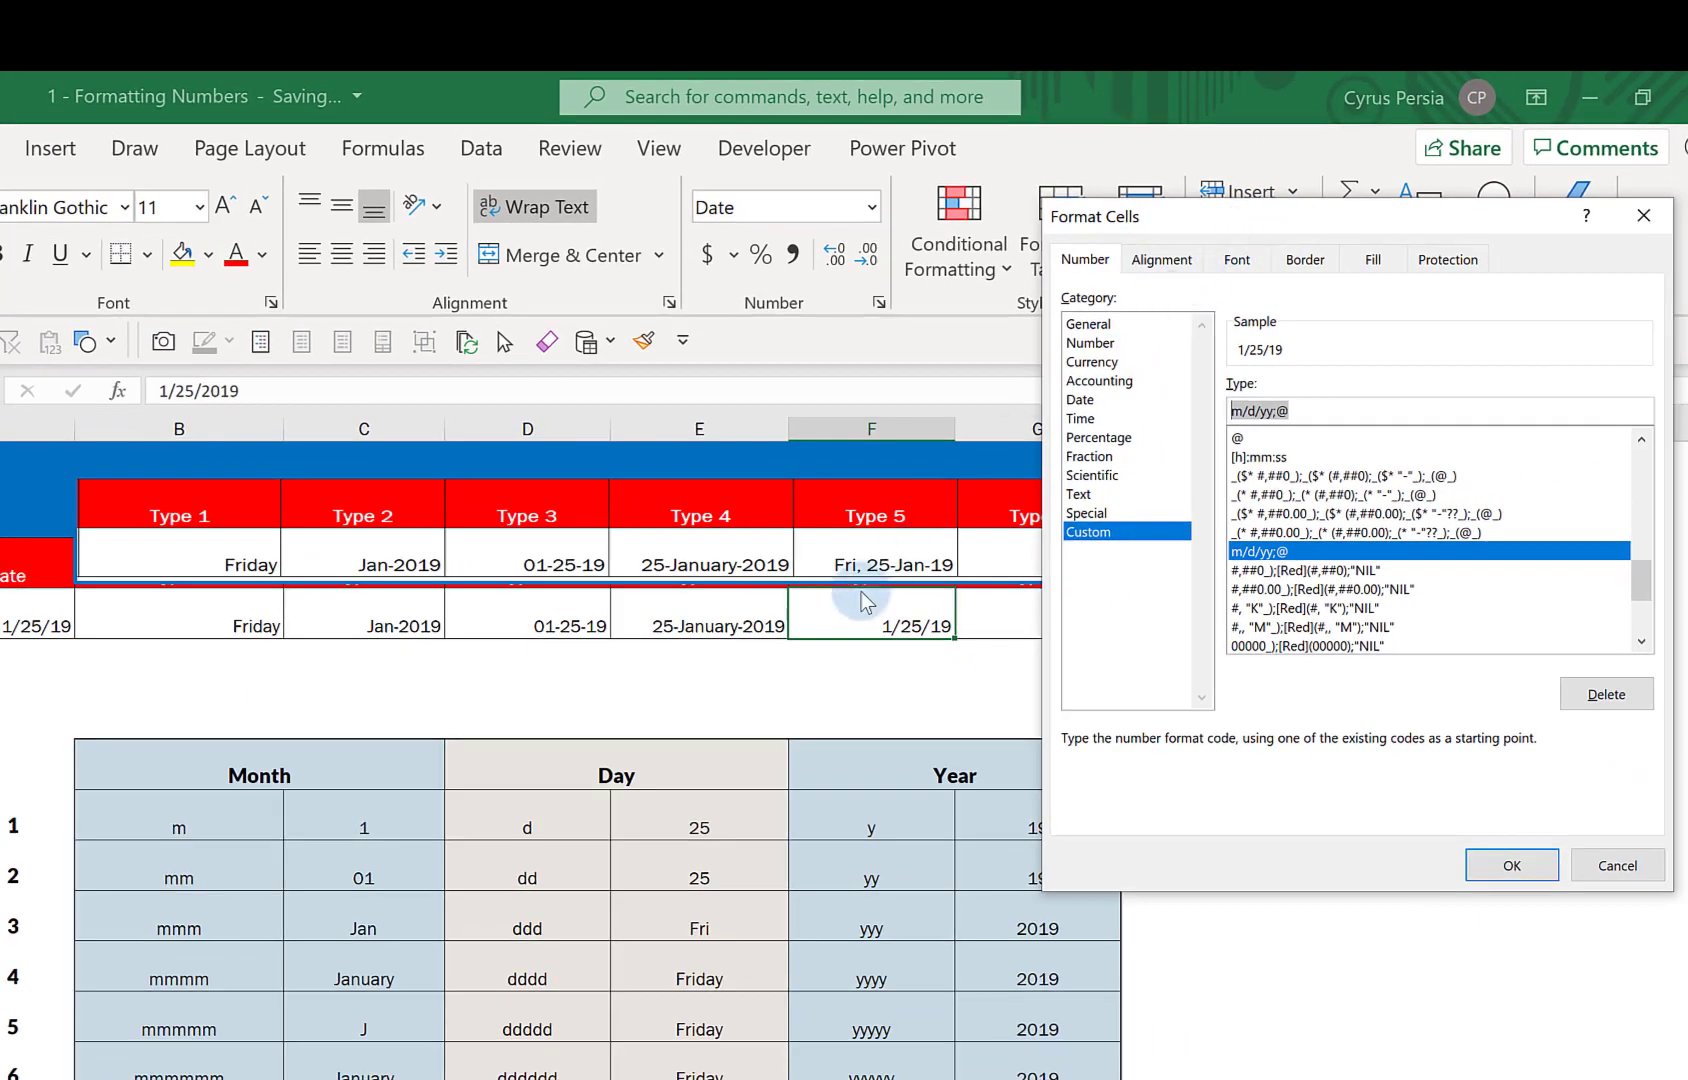
{"action": "type", "text": "ddd"}
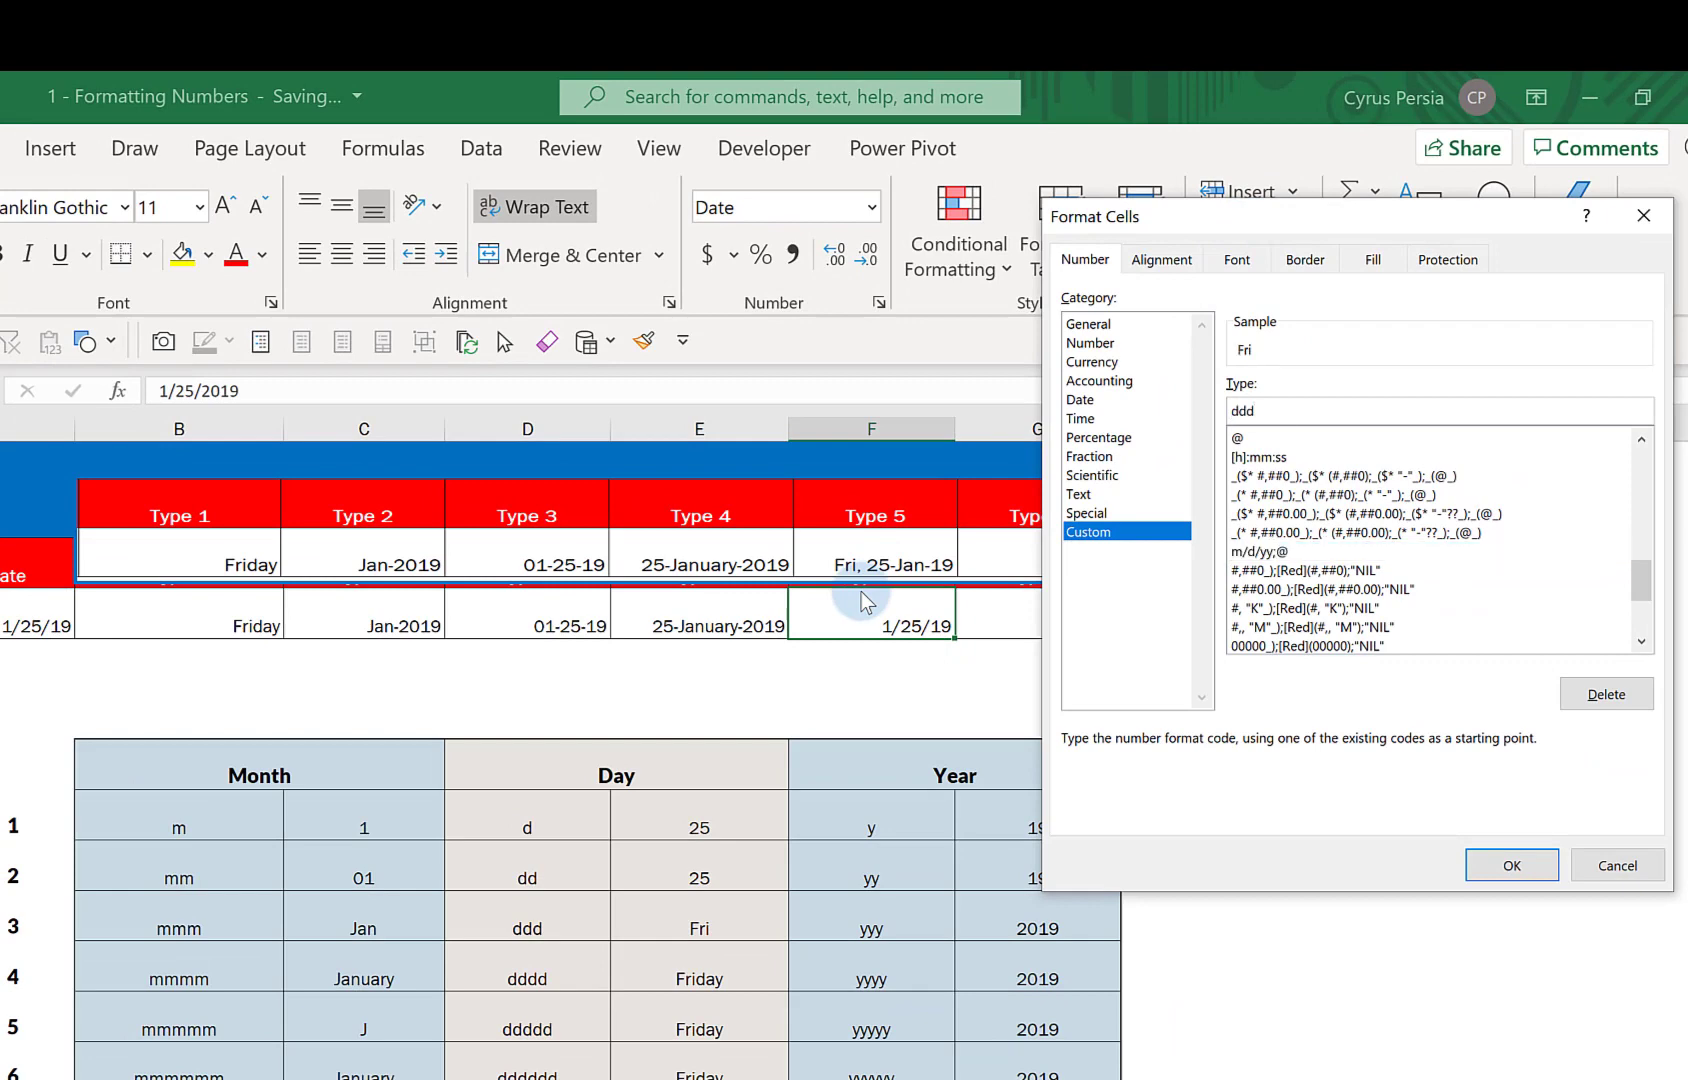
{"action": "type", "text": ","}
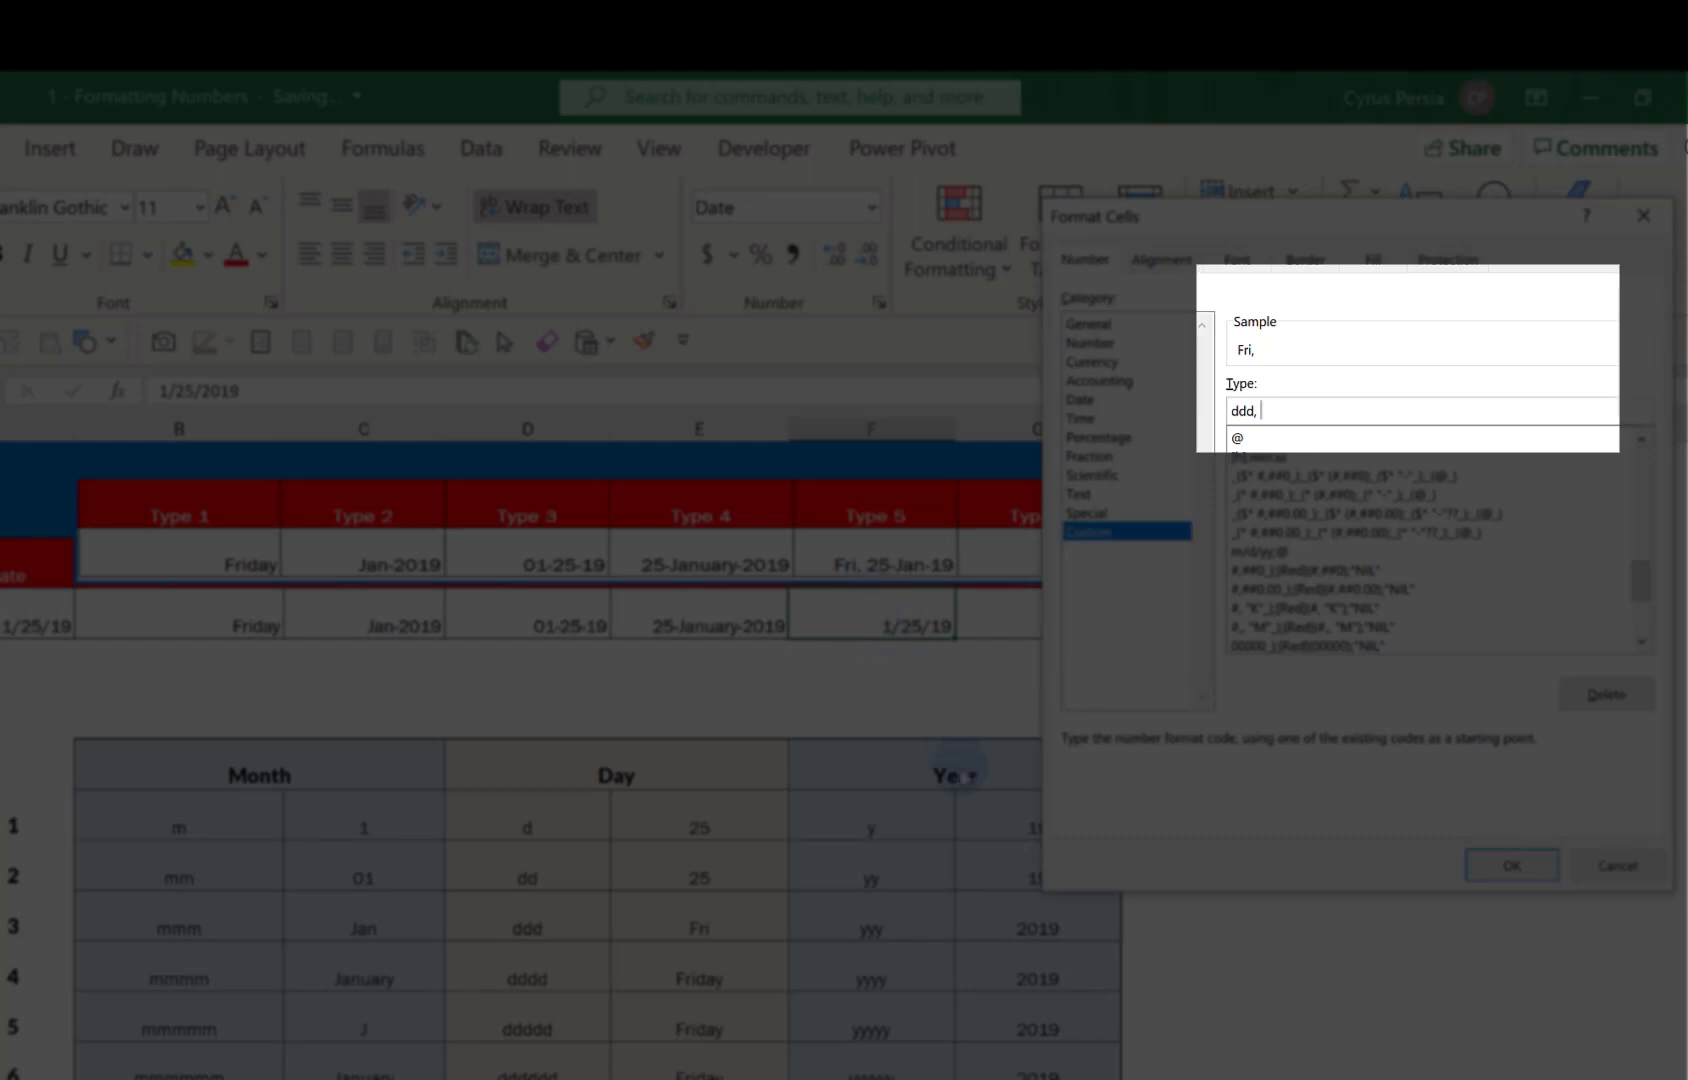
{"action": "type", "text": " dd-mmm-yy"}
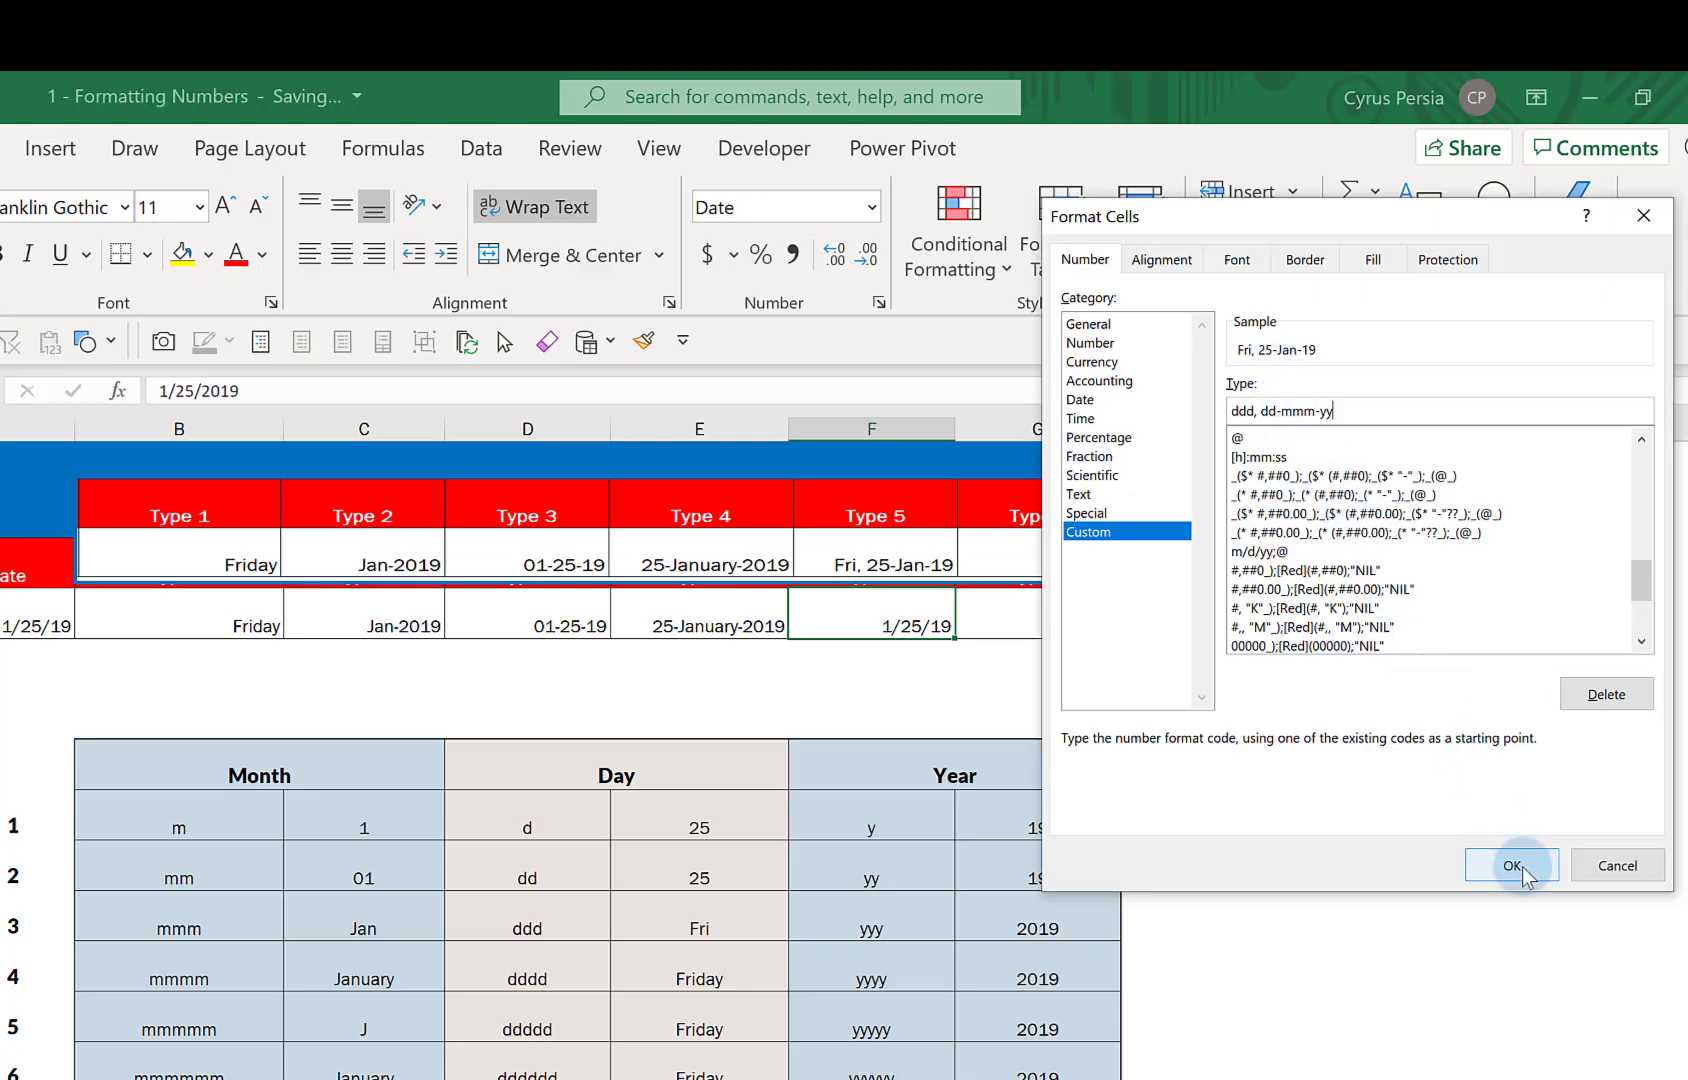
{"action": "left_click", "coordinate": [1511, 865]}
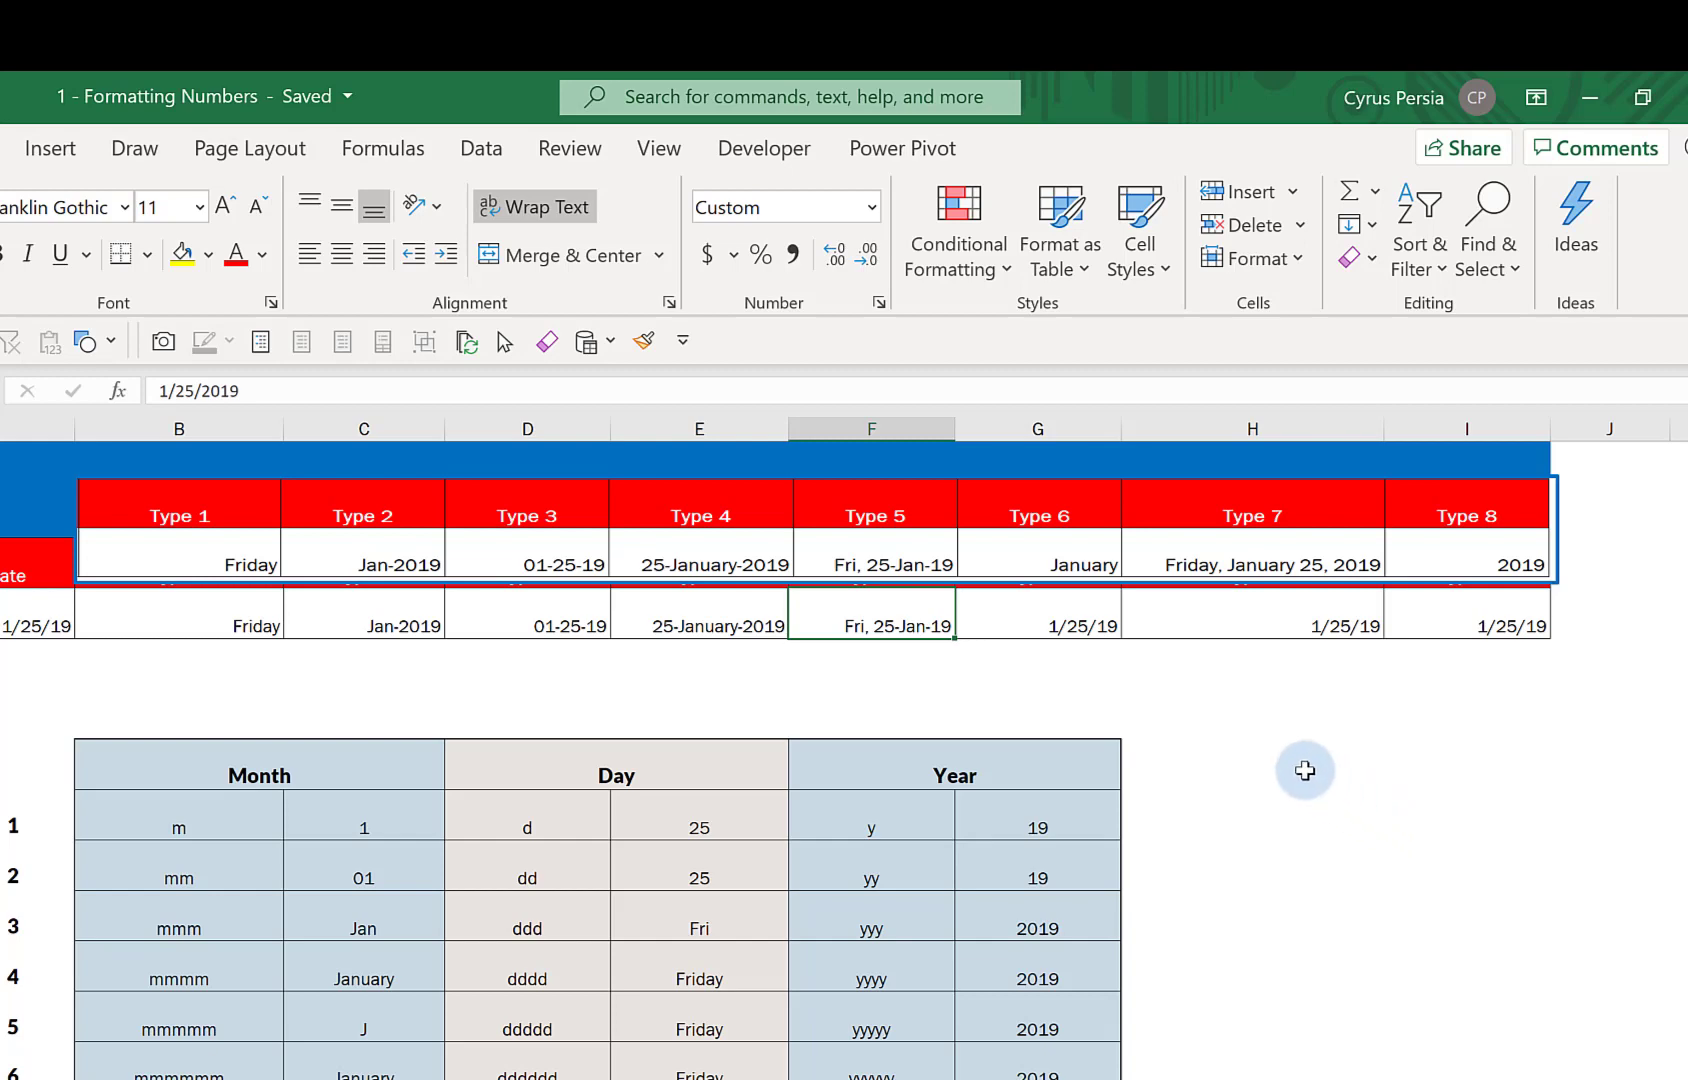
Step: Apply the custom number format mmmm to the Type 6 date in G3
{"action": "left_click", "coordinate": [1075, 620]}
{"action": "key", "text": "ctrl+1"}
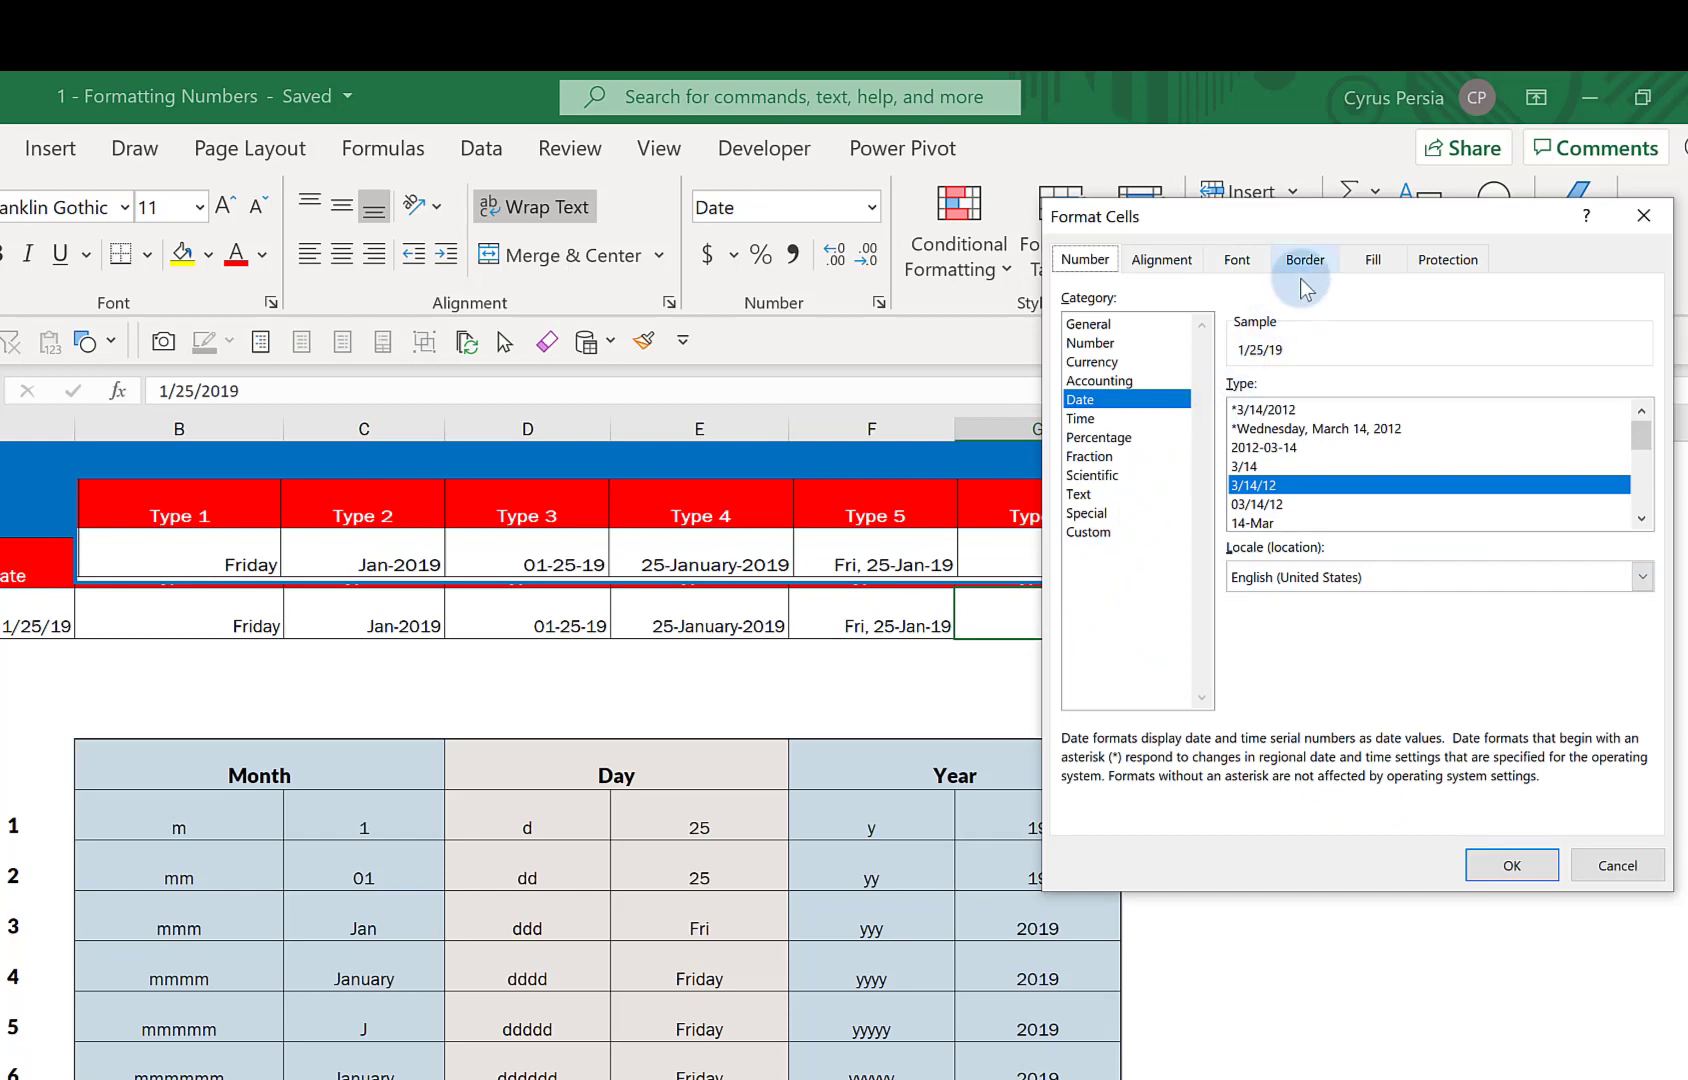
{"action": "left_click_drag", "start_coordinate": [1339, 222], "coordinate": [571, 160]}
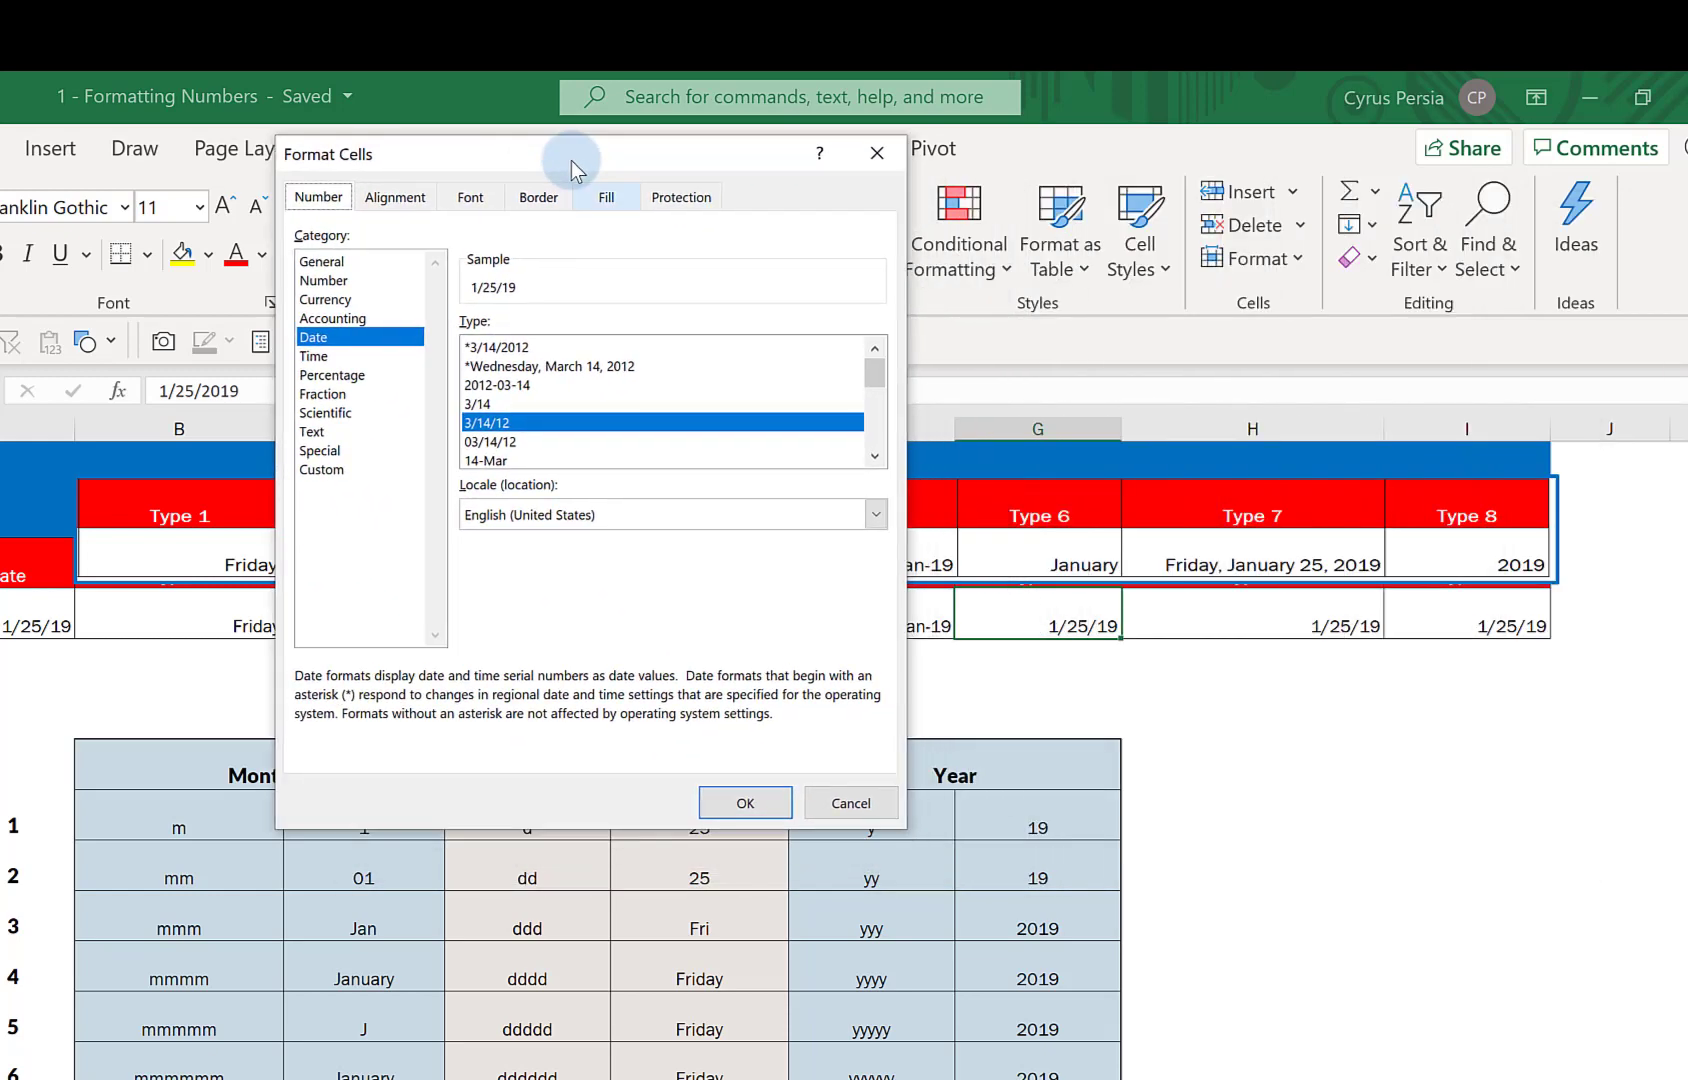
{"action": "left_click", "coordinate": [318, 475]}
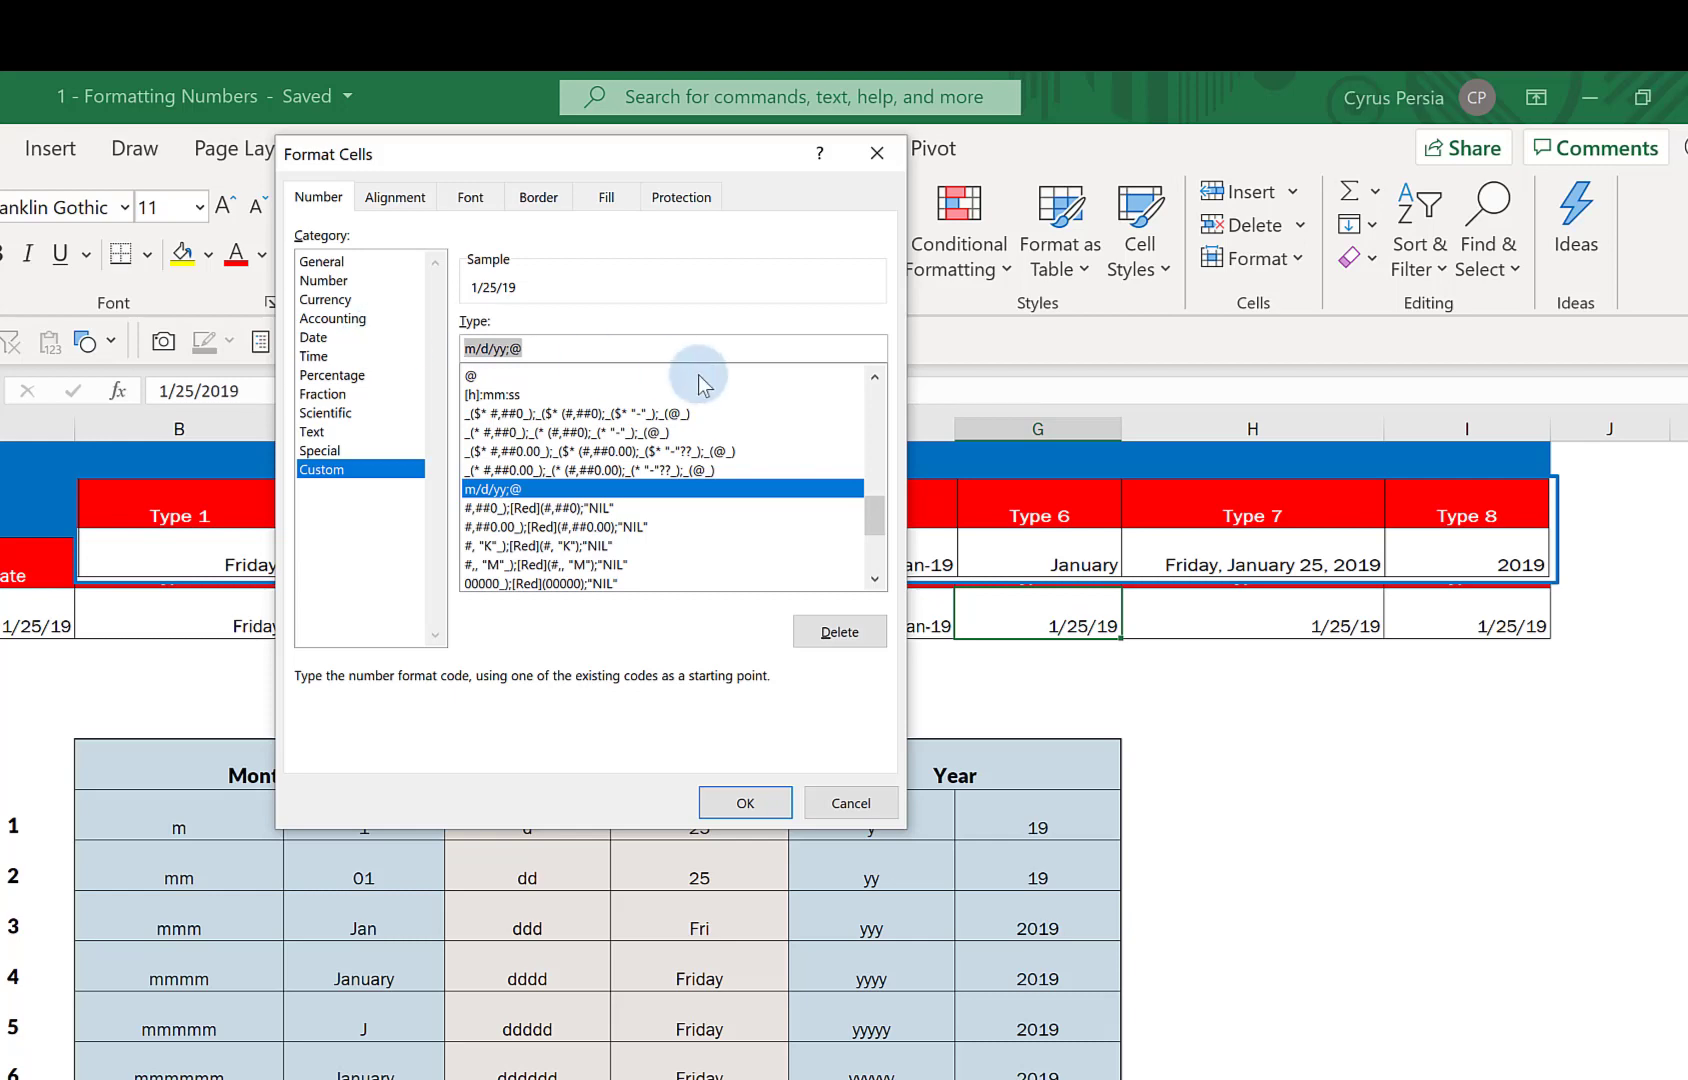
{"action": "type", "text": "mmmm"}
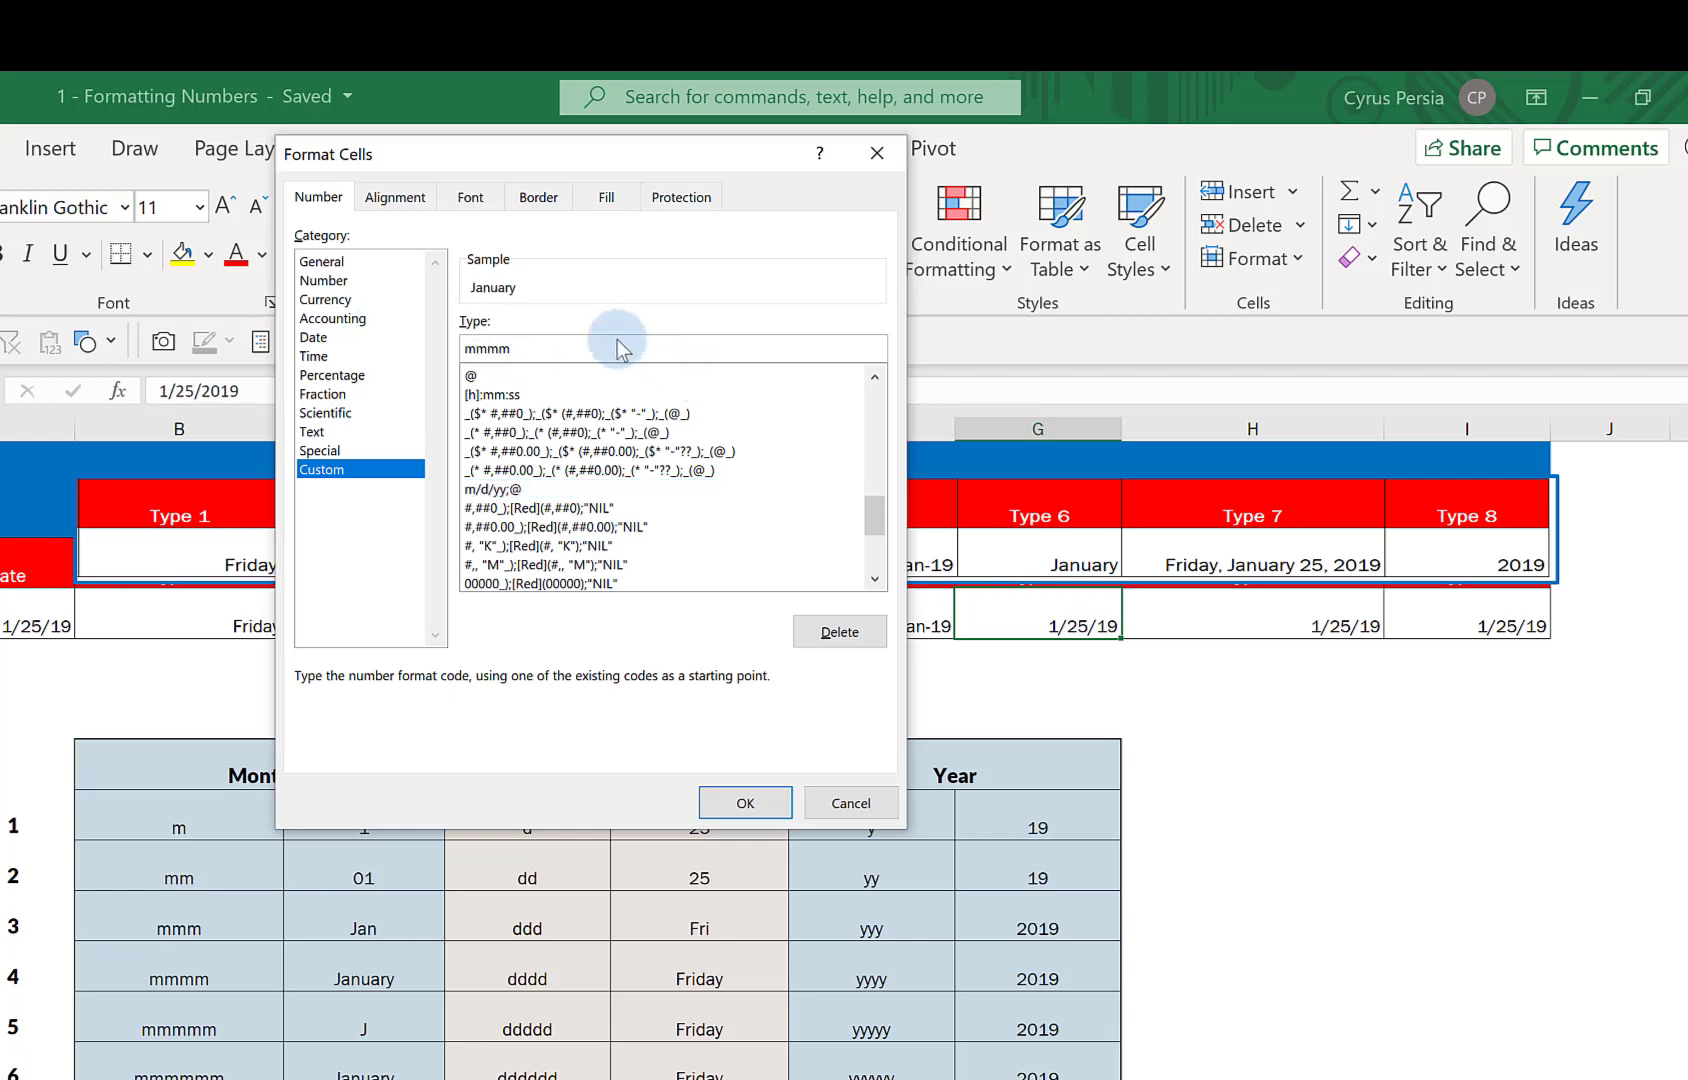
{"action": "left_click", "coordinate": [746, 801]}
Step: Apply the custom number format "dddd, mmmm dd, yyy" to the Type 7 date in H3
{"action": "left_click", "coordinate": [1188, 622]}
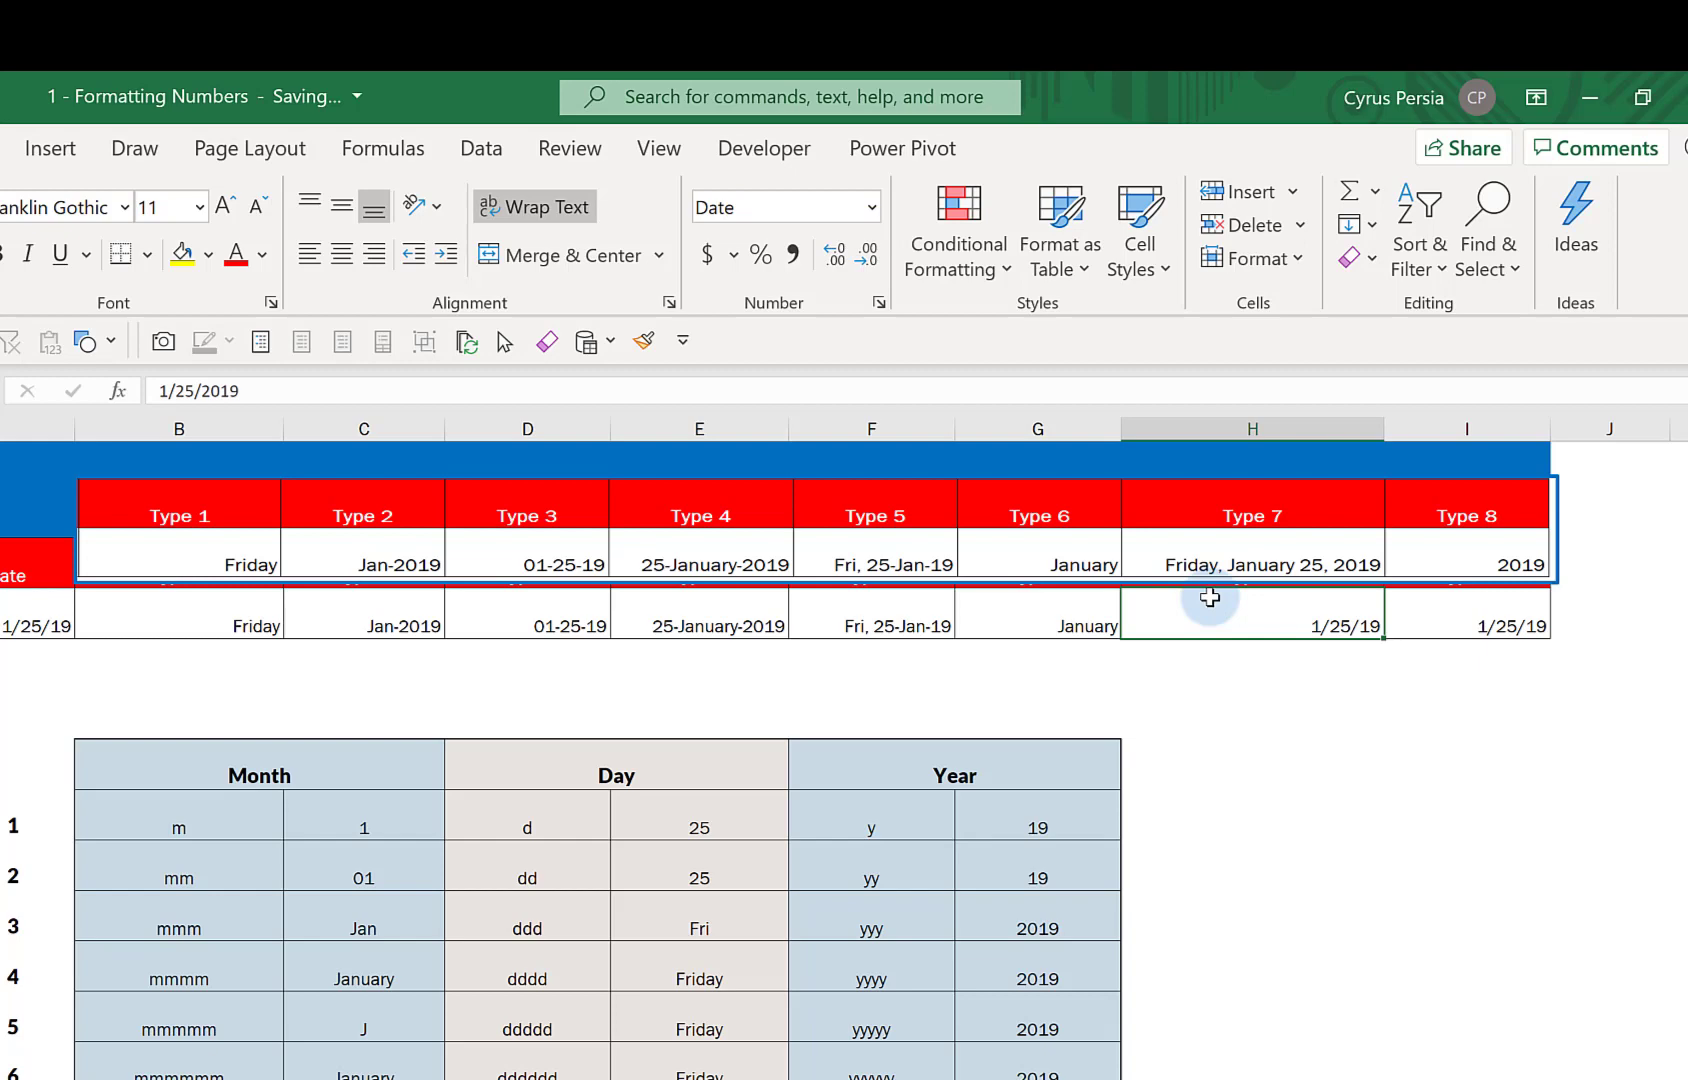
{"action": "key", "text": "ctrl+1"}
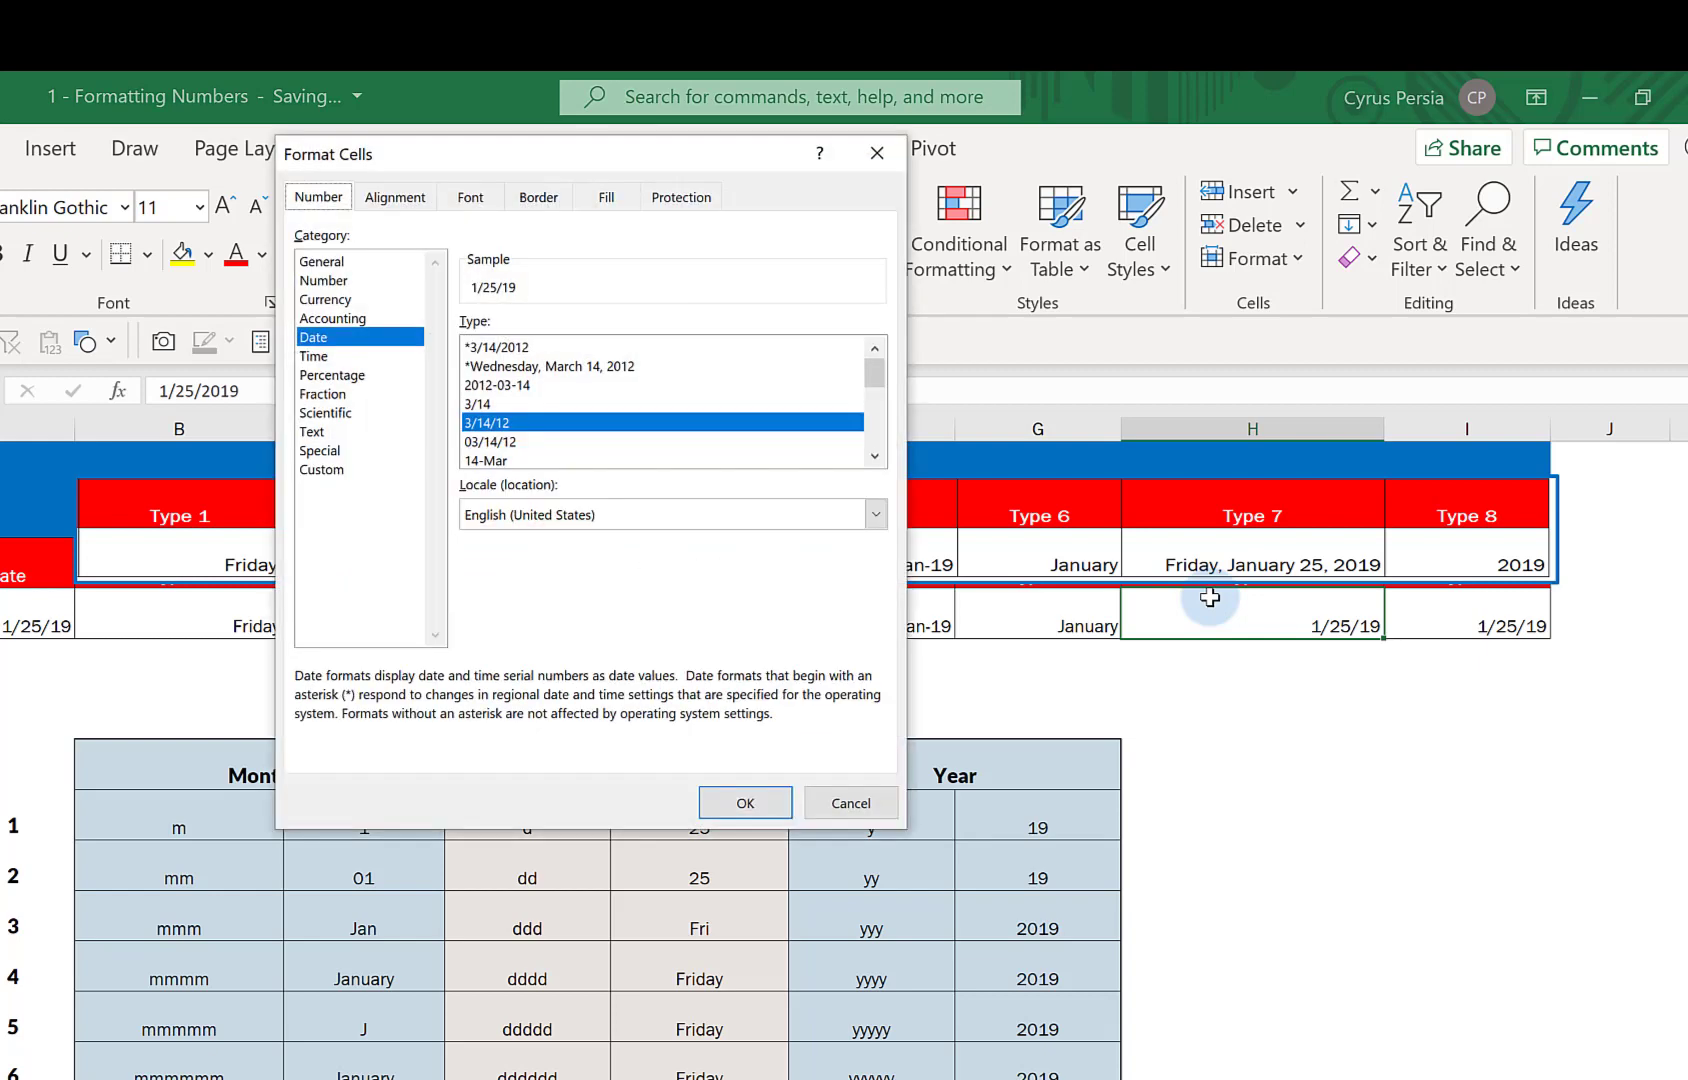
{"action": "left_click", "coordinate": [320, 470]}
{"action": "left_click_drag", "start_coordinate": [572, 348], "coordinate": [415, 342]}
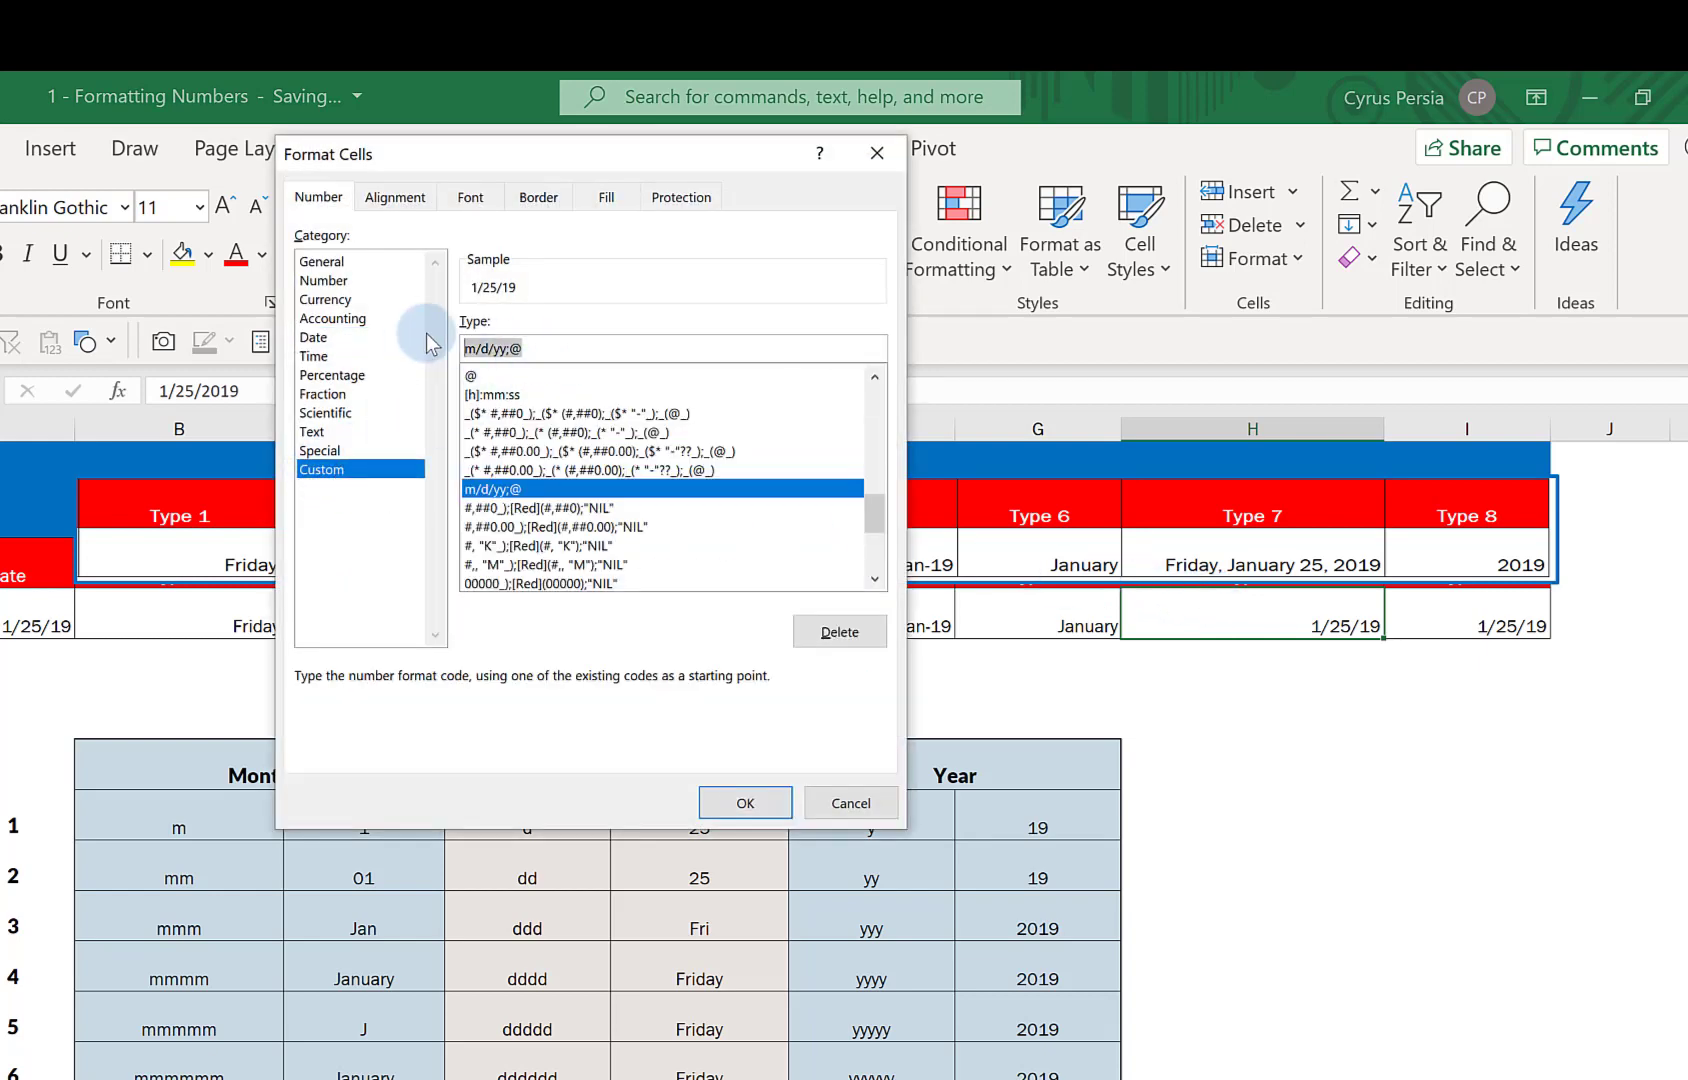
{"action": "left_click_drag", "start_coordinate": [735, 150], "coordinate": [934, 361]}
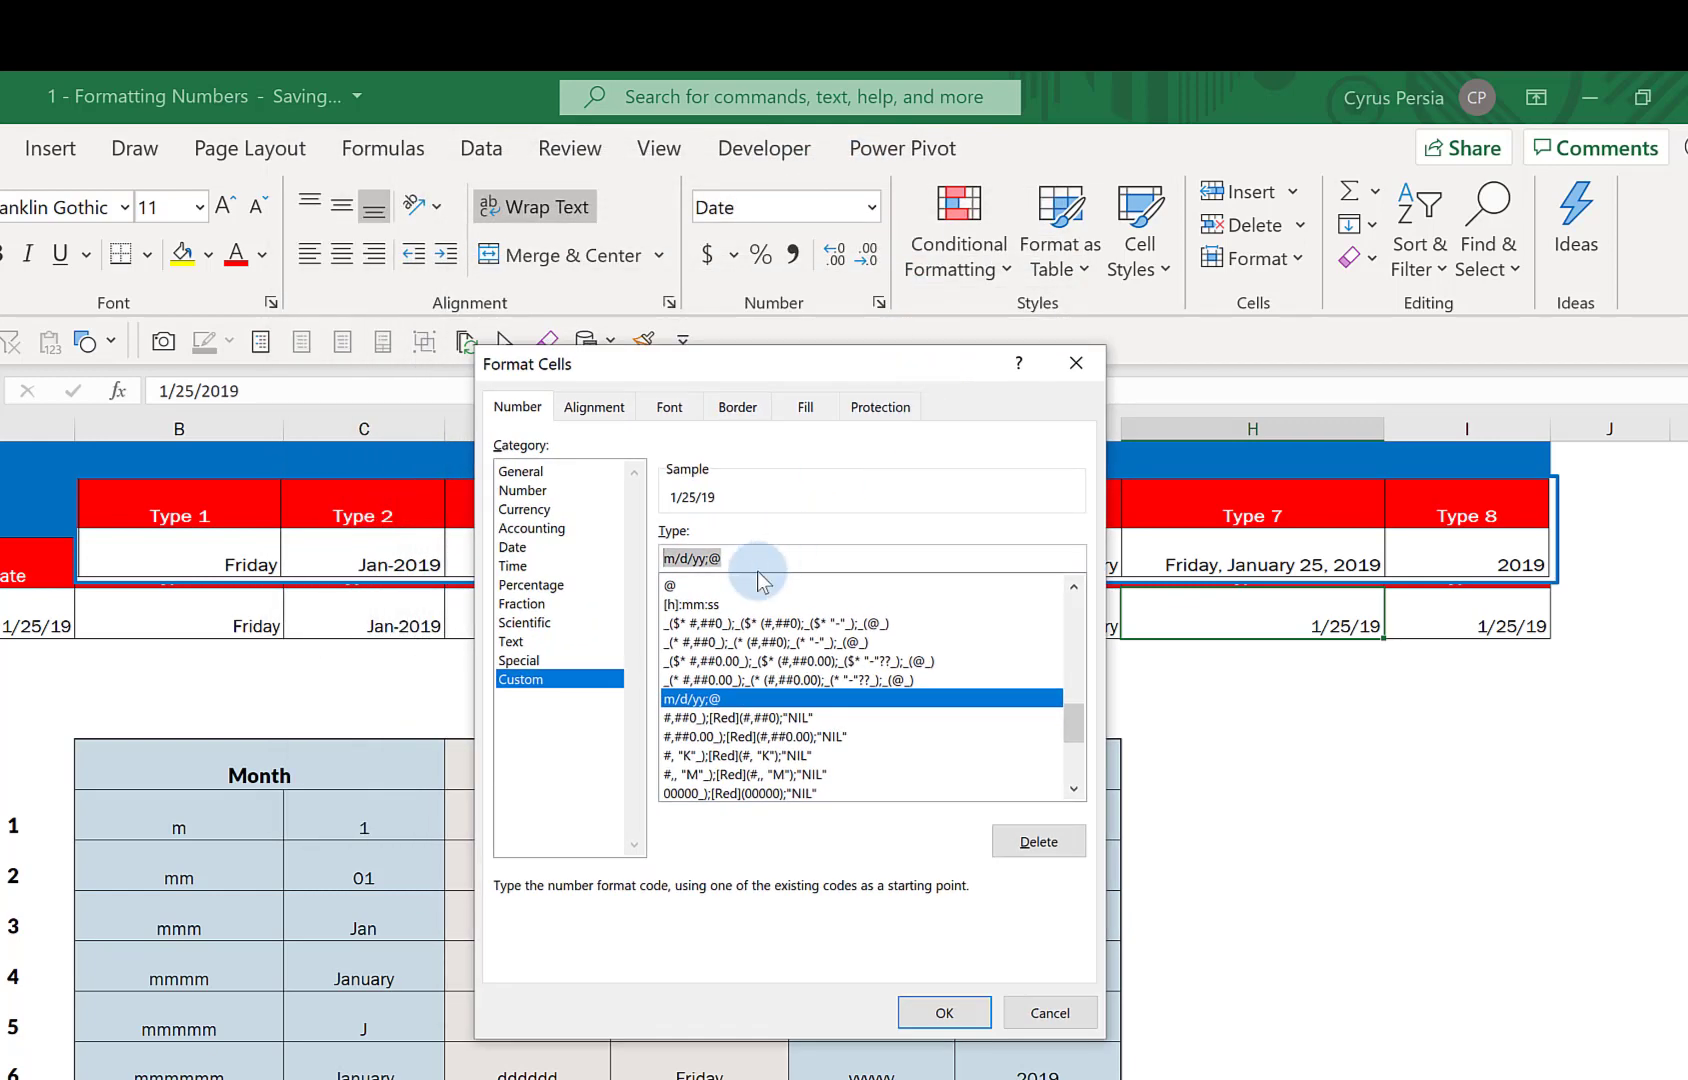
{"action": "type", "text": "dddd"}
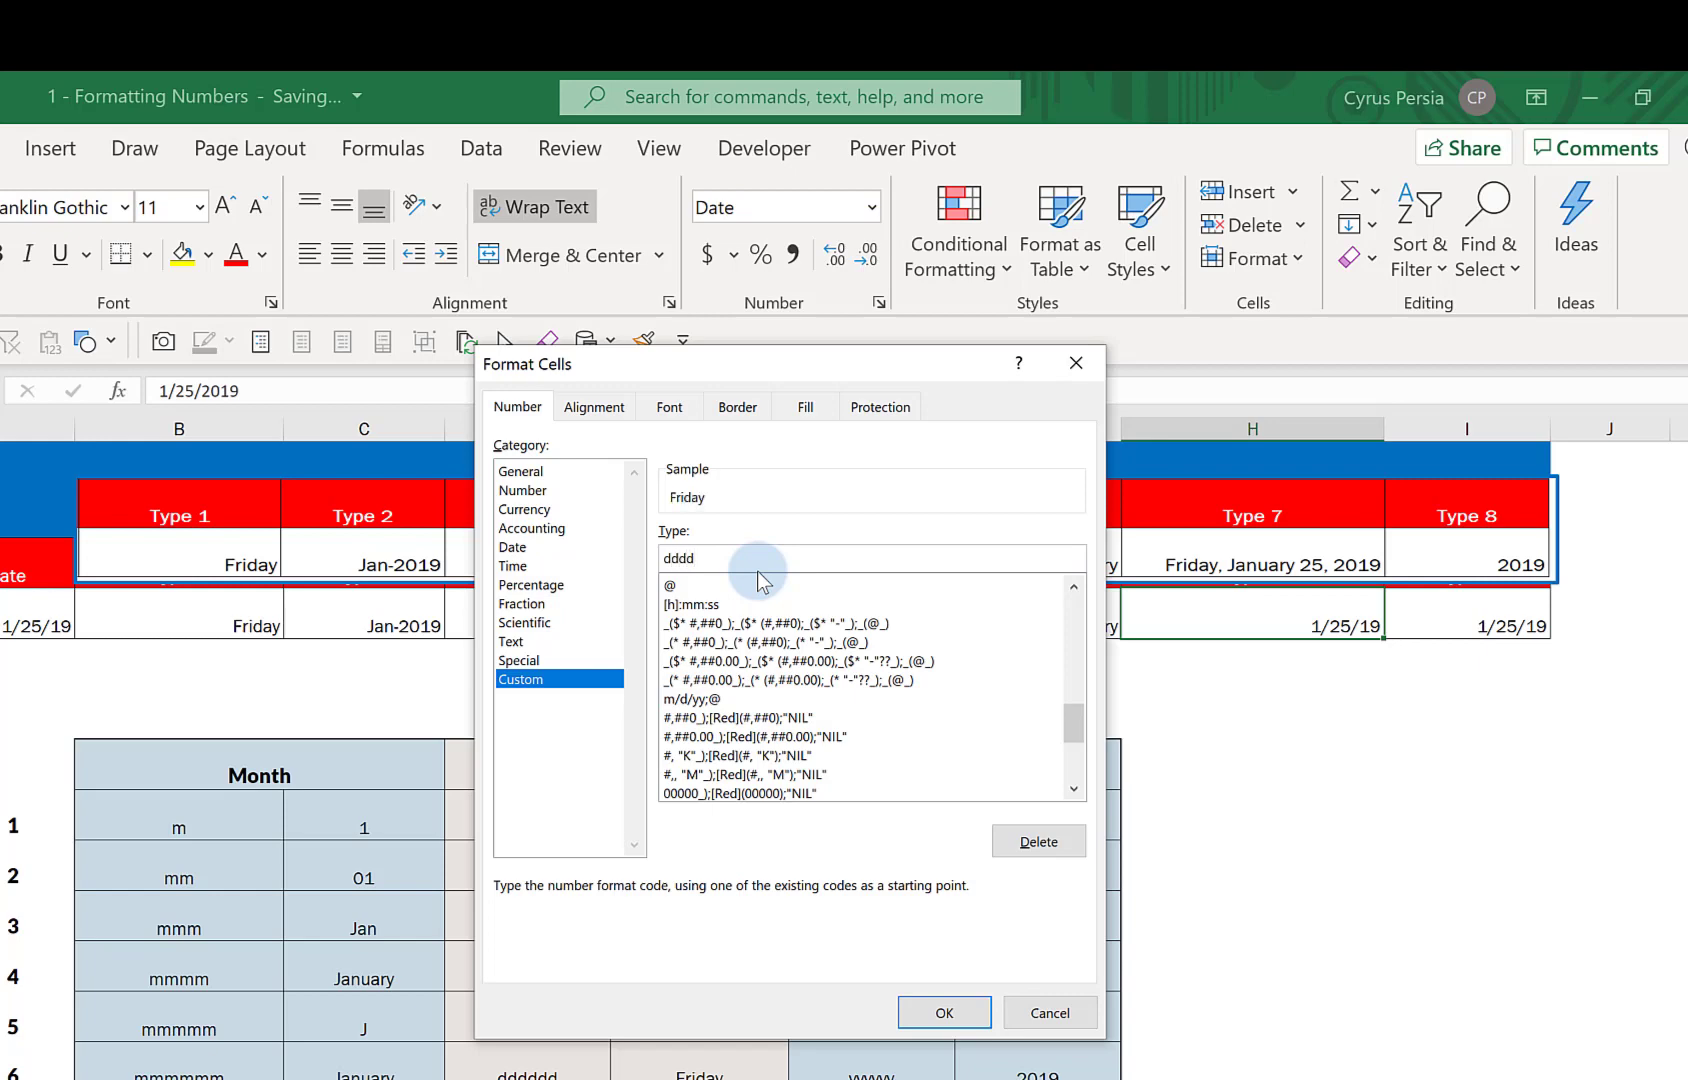
{"action": "type", "text": ", mmmm dd, yyy"}
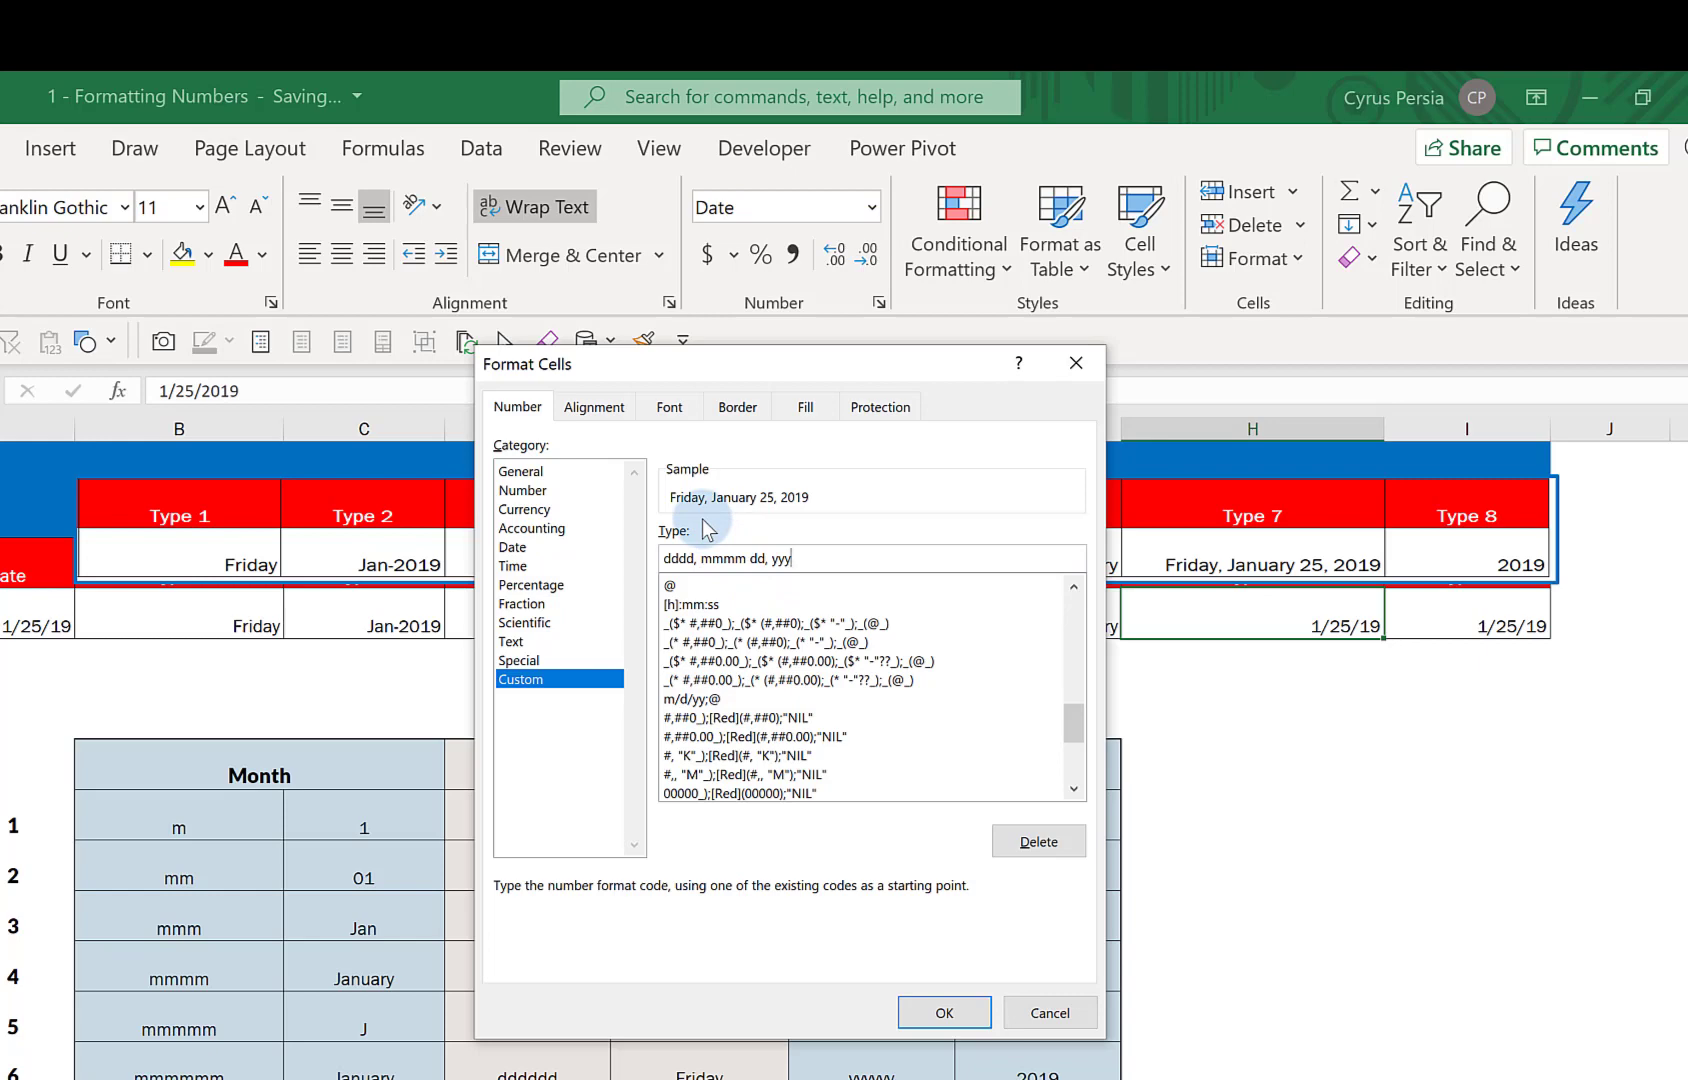
{"action": "left_click", "coordinate": [945, 1015]}
Step: Apply the custom number format yyy to the Type 8 date in I3
{"action": "left_click", "coordinate": [1470, 615]}
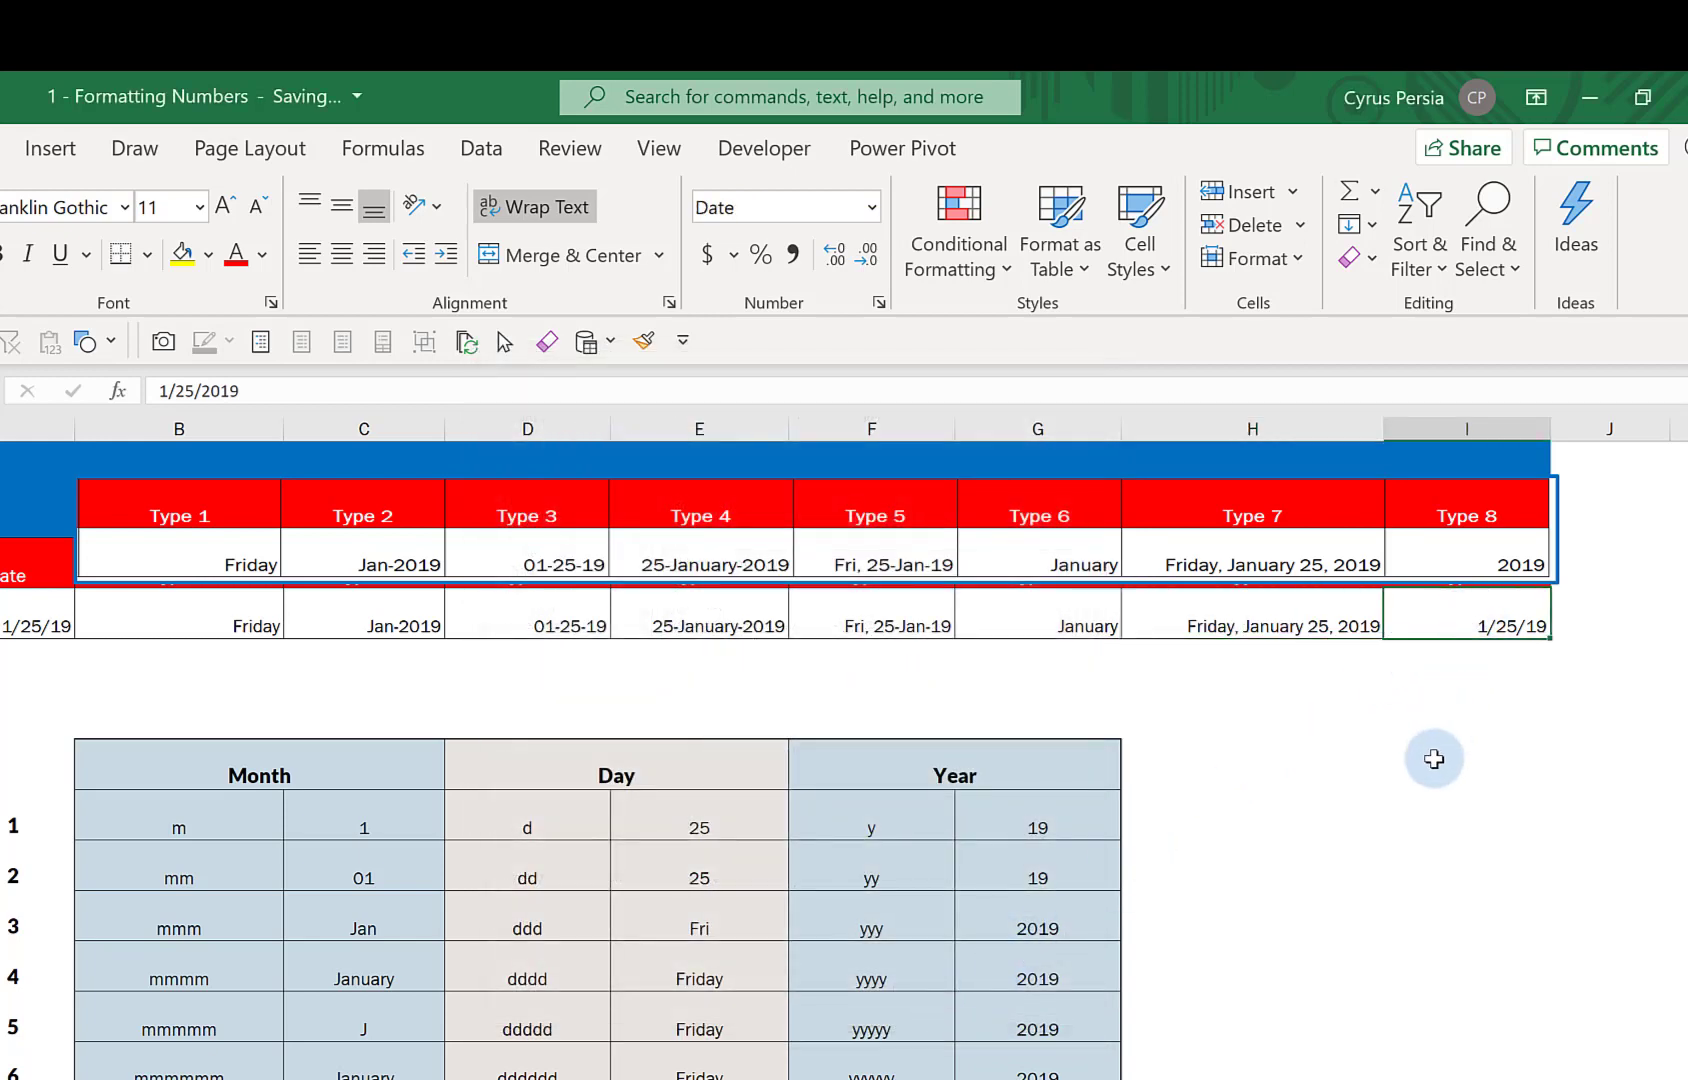
{"action": "key", "text": "ctrl+1"}
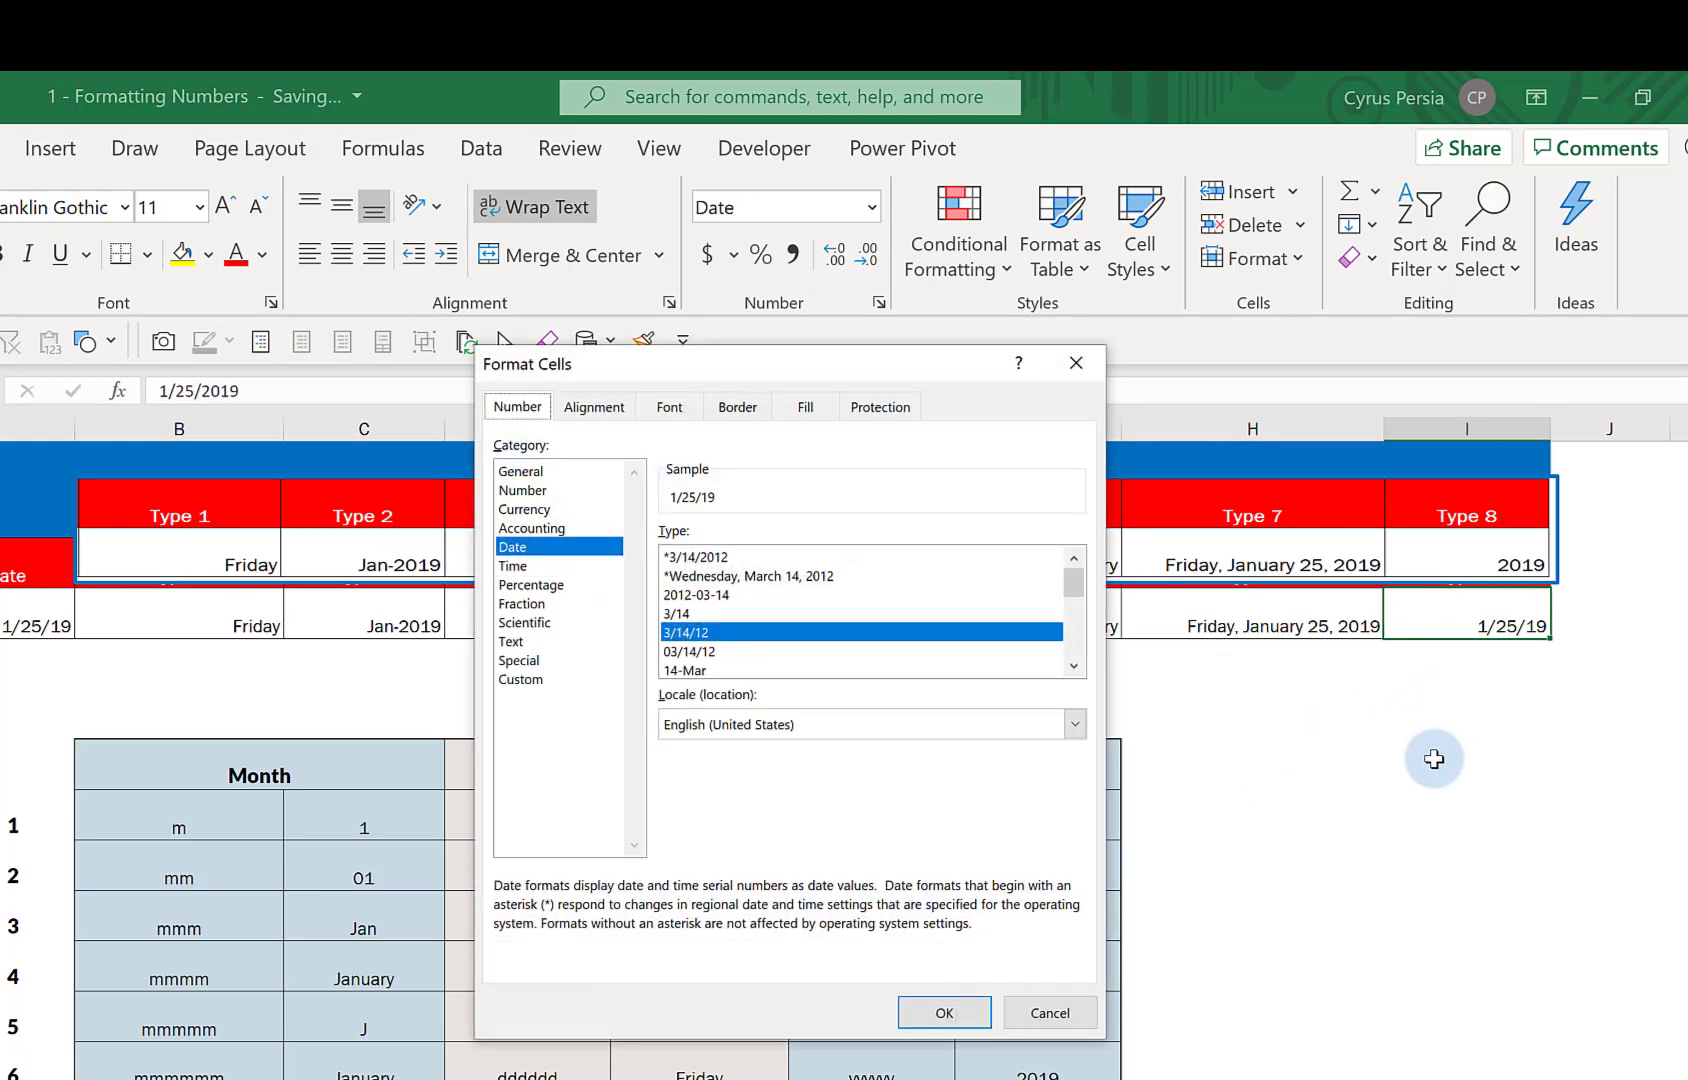
{"action": "left_click", "coordinate": [535, 680]}
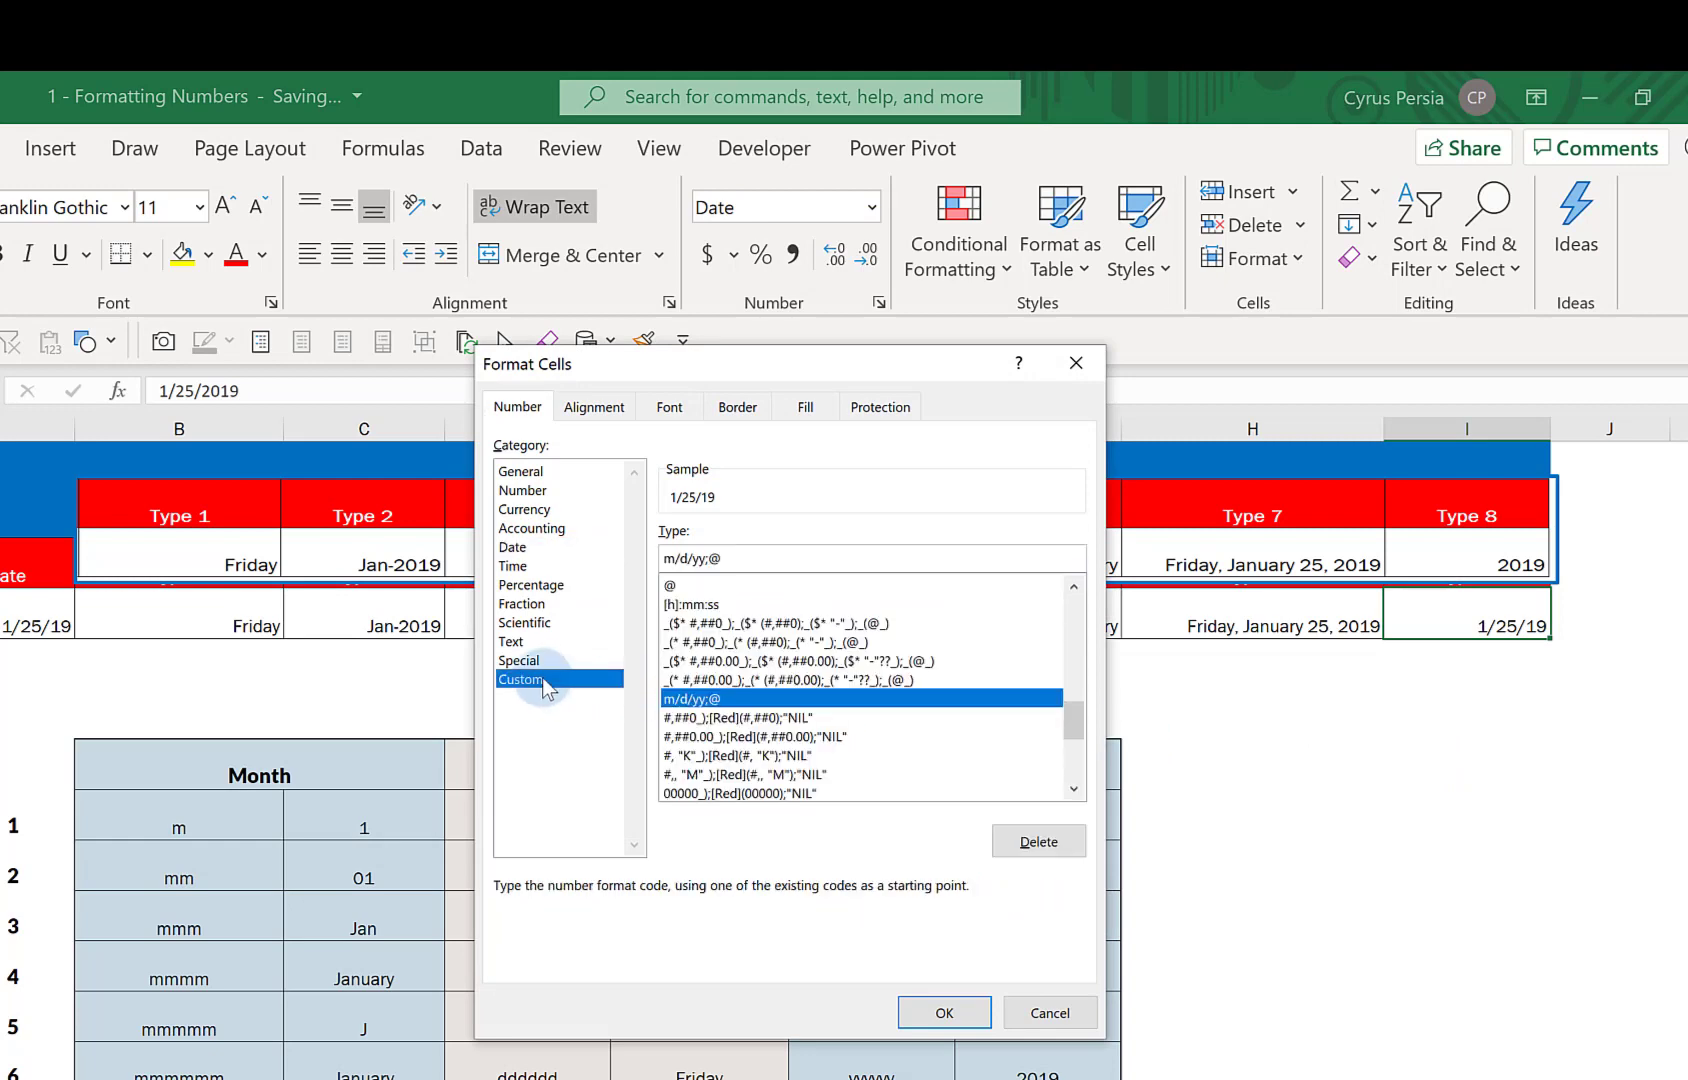
{"action": "left_click_drag", "start_coordinate": [765, 557], "coordinate": [584, 553]}
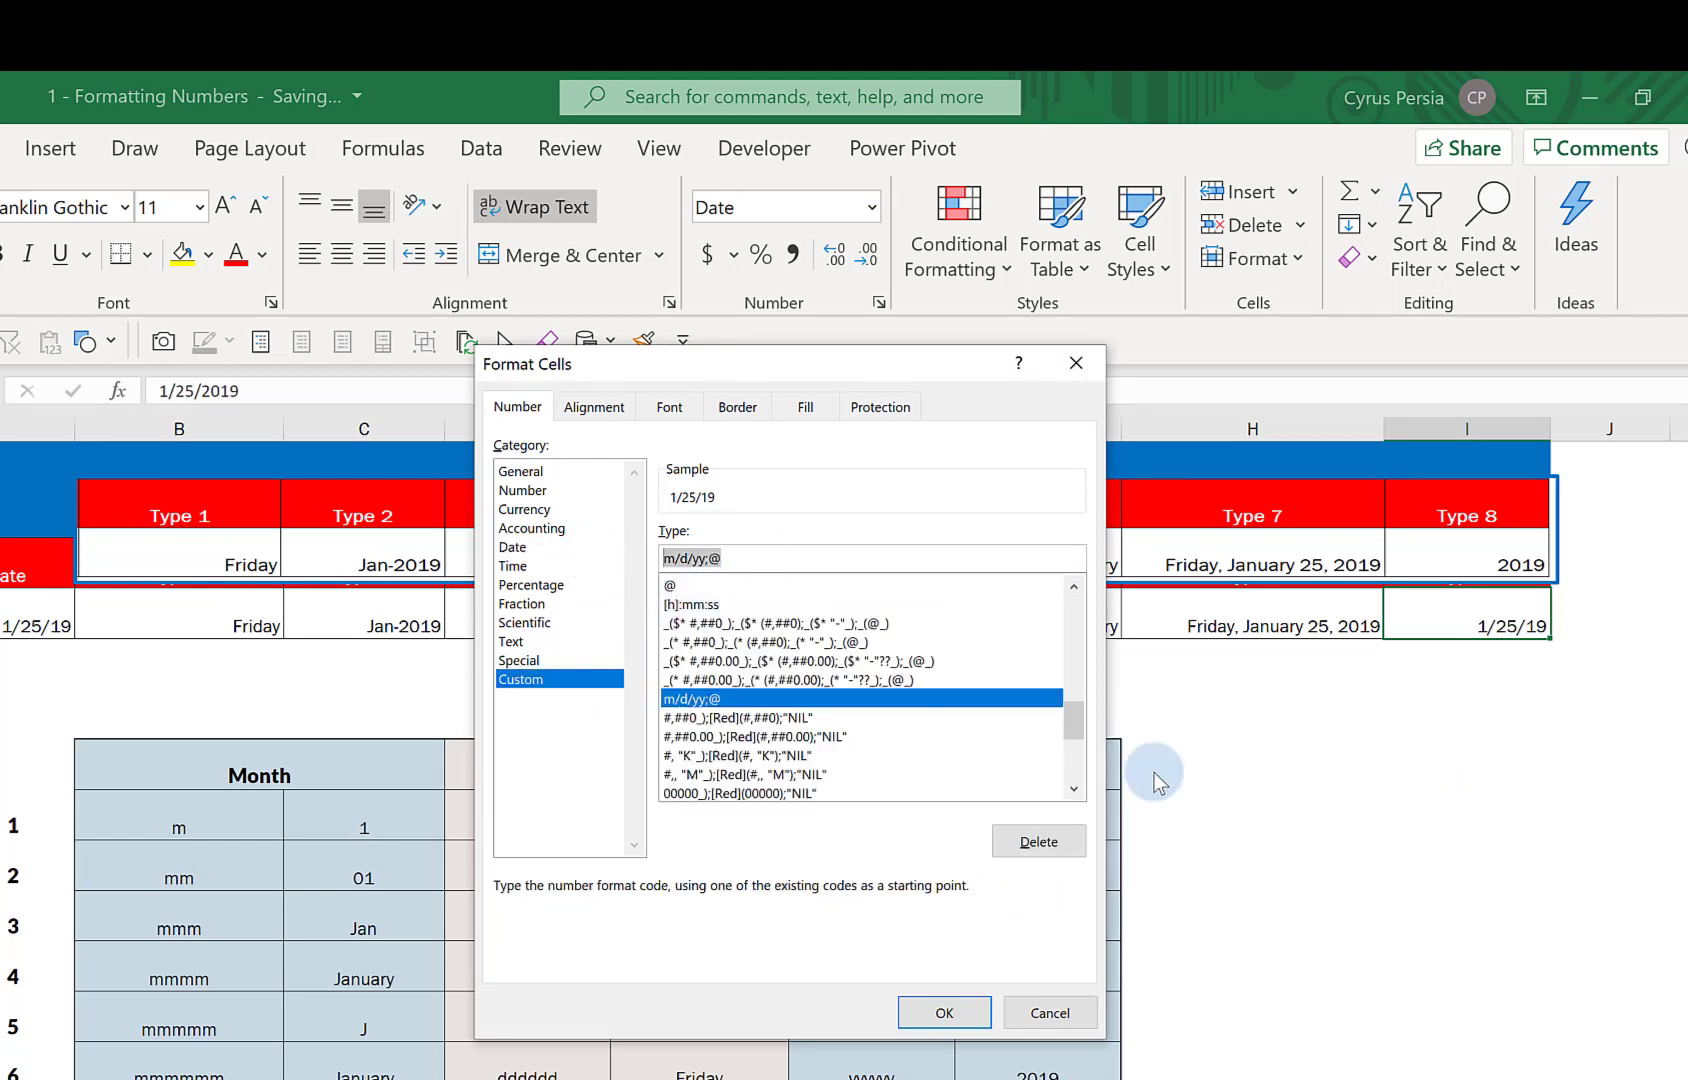
{"action": "type", "text": "yyy"}
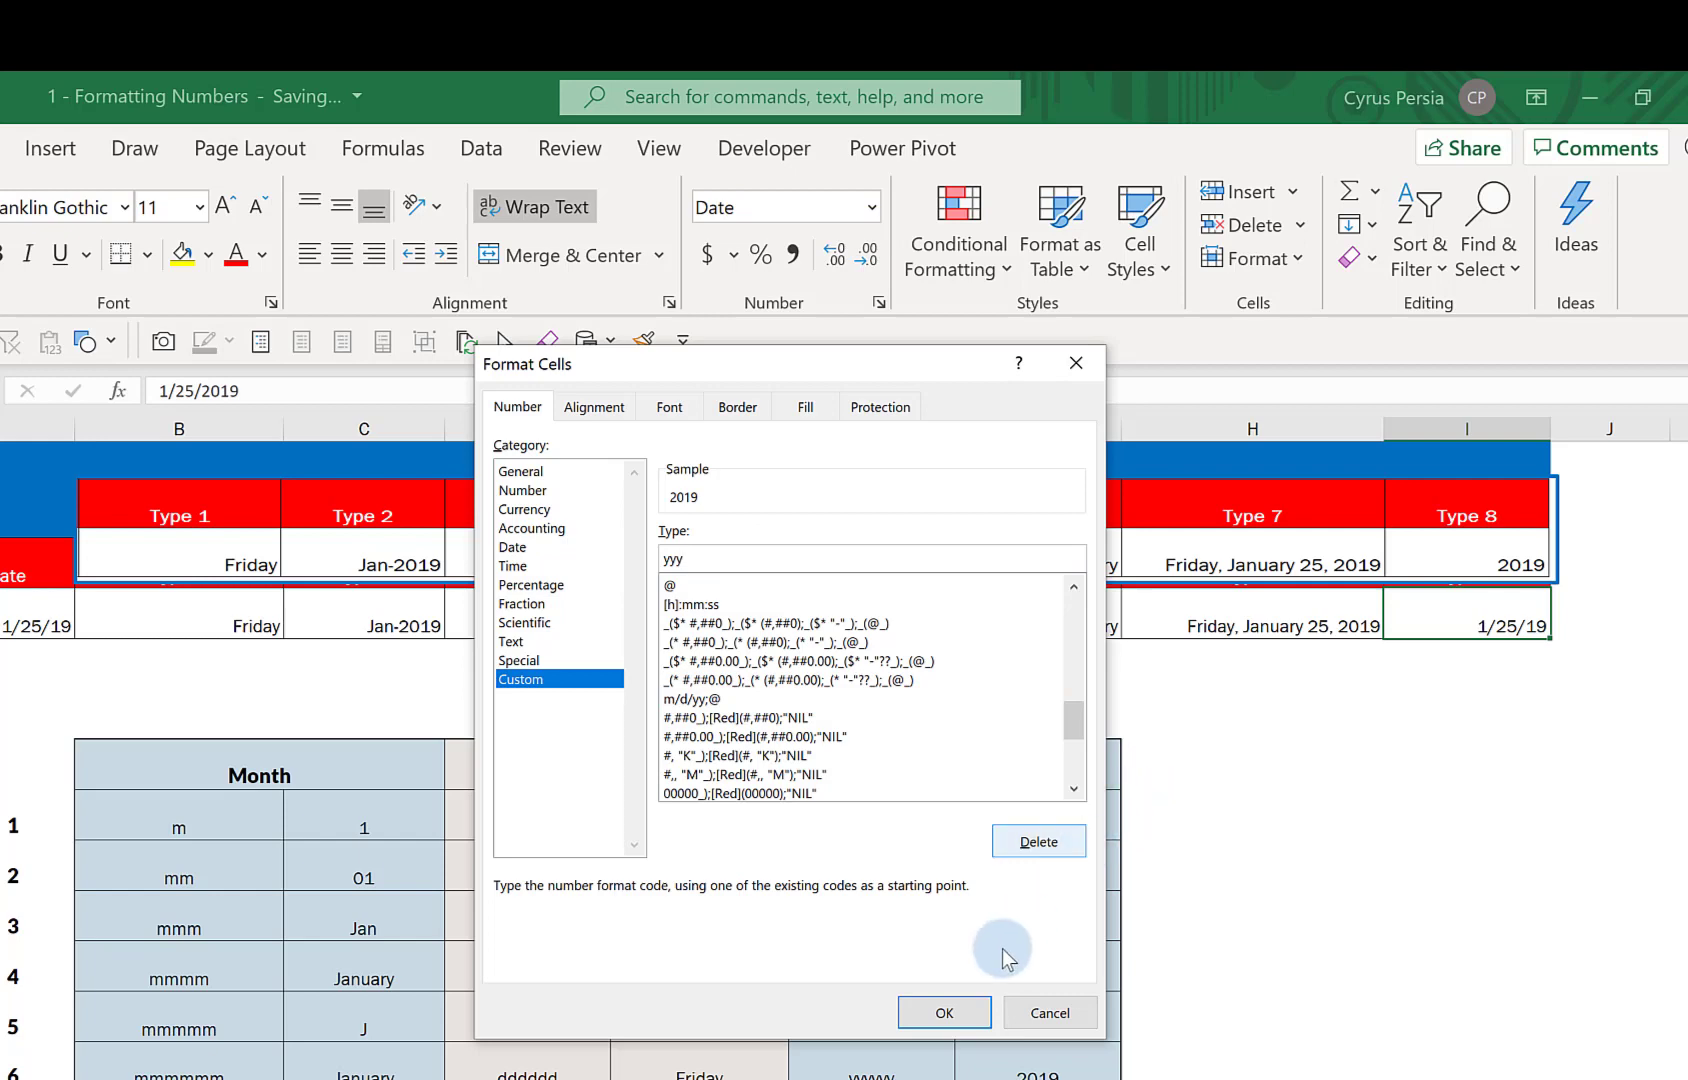
{"action": "left_click", "coordinate": [945, 1015]}
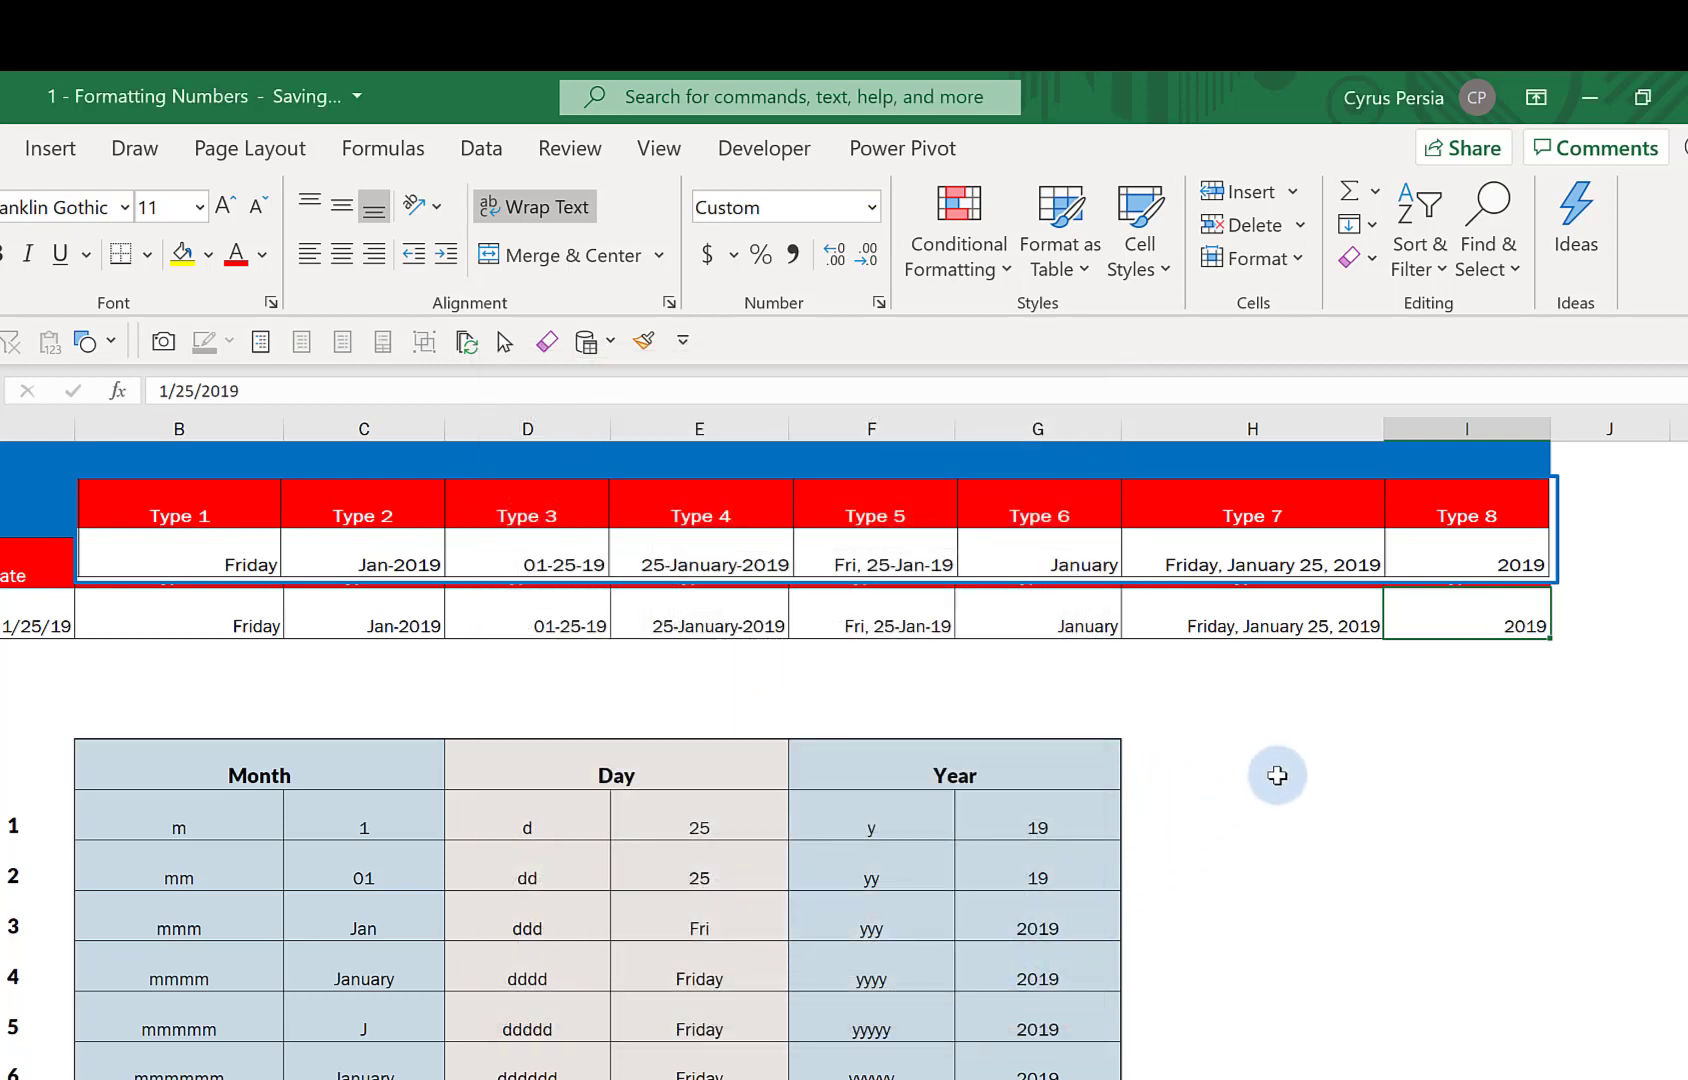